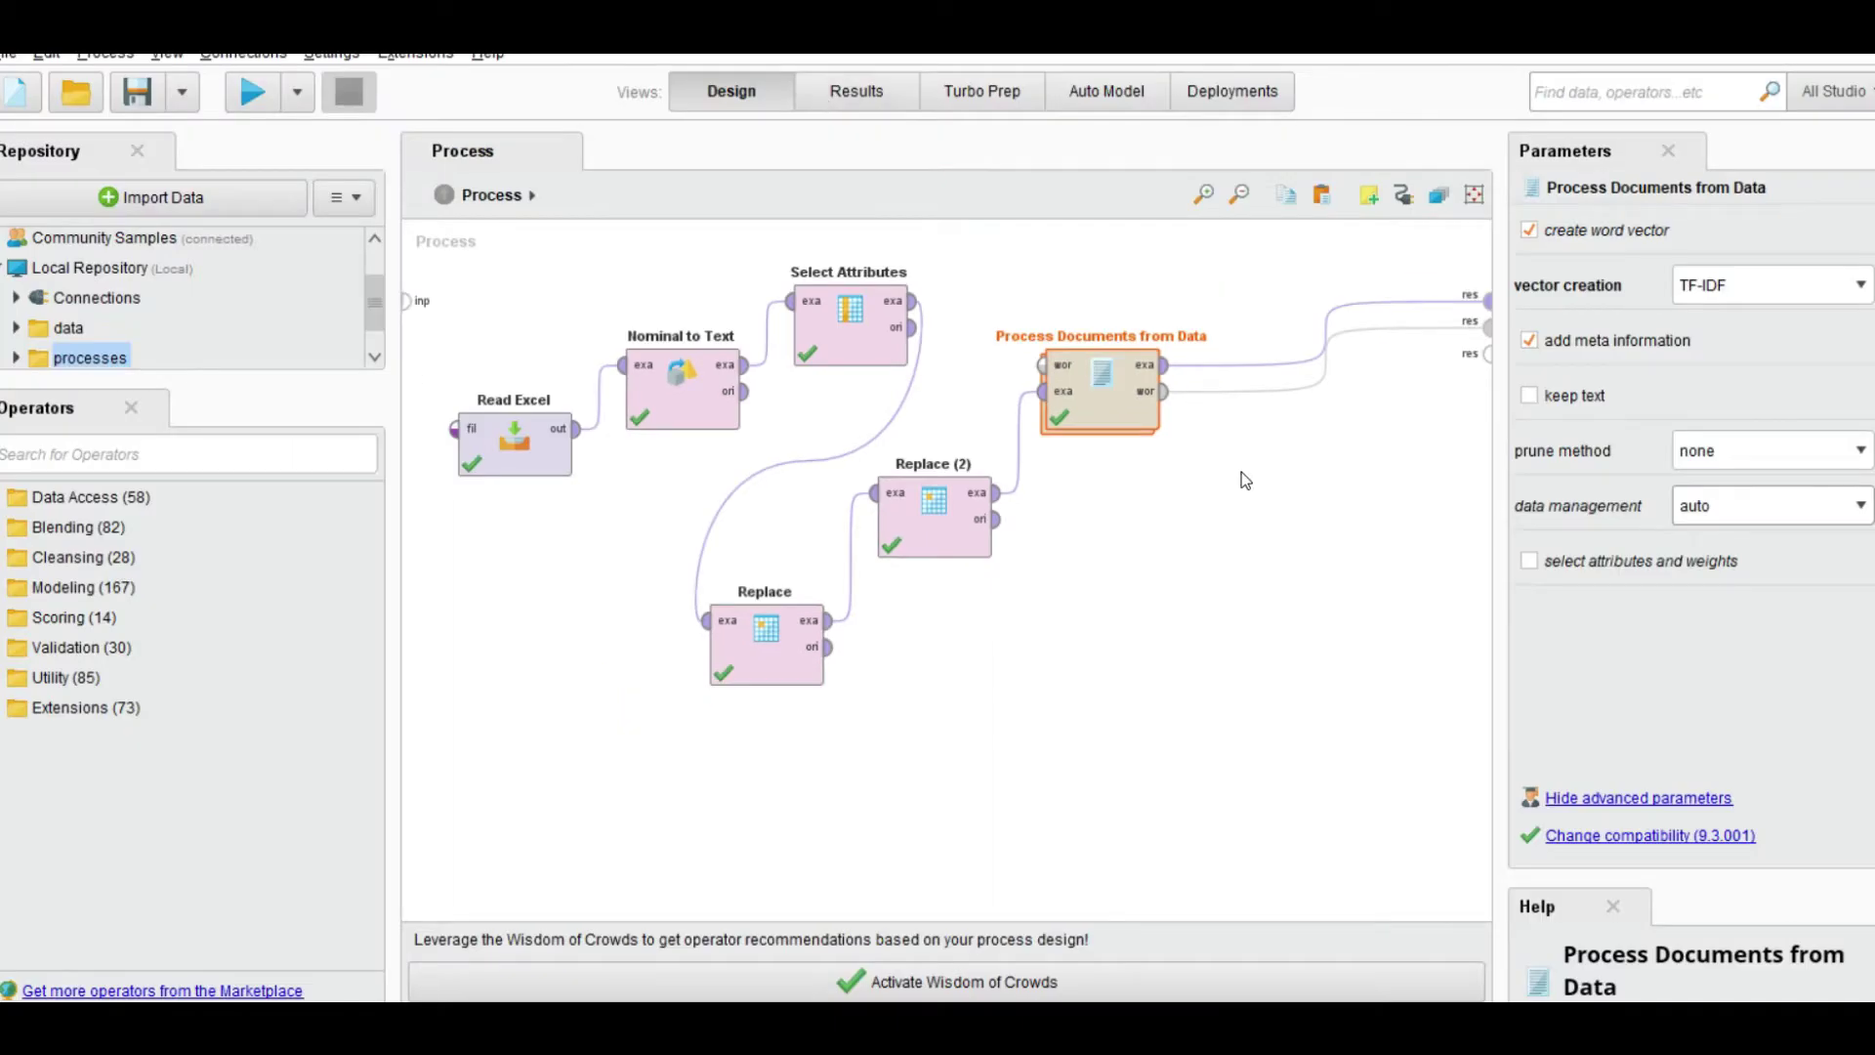
- Review the Select Attributes, Replace, Replace (2) and Process Documents settings, then enter its subprocess
left_click(1186, 661)
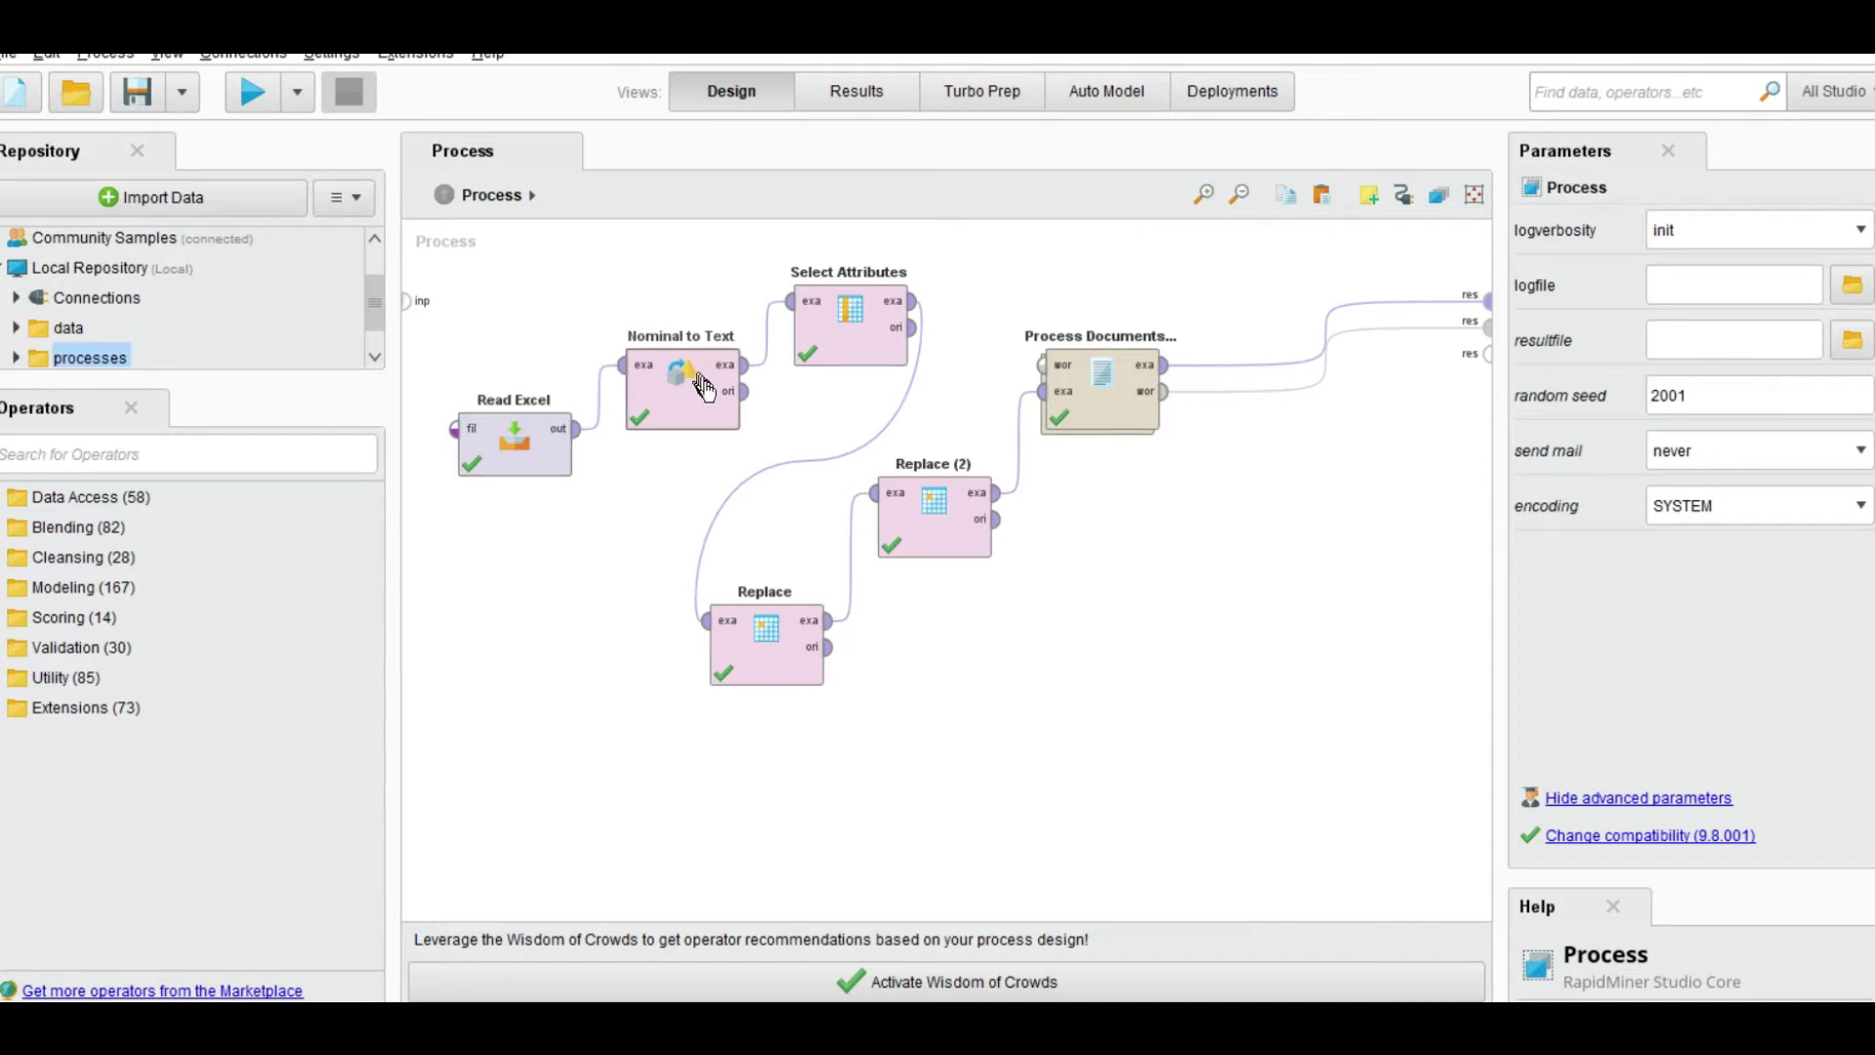
left_click(830, 335)
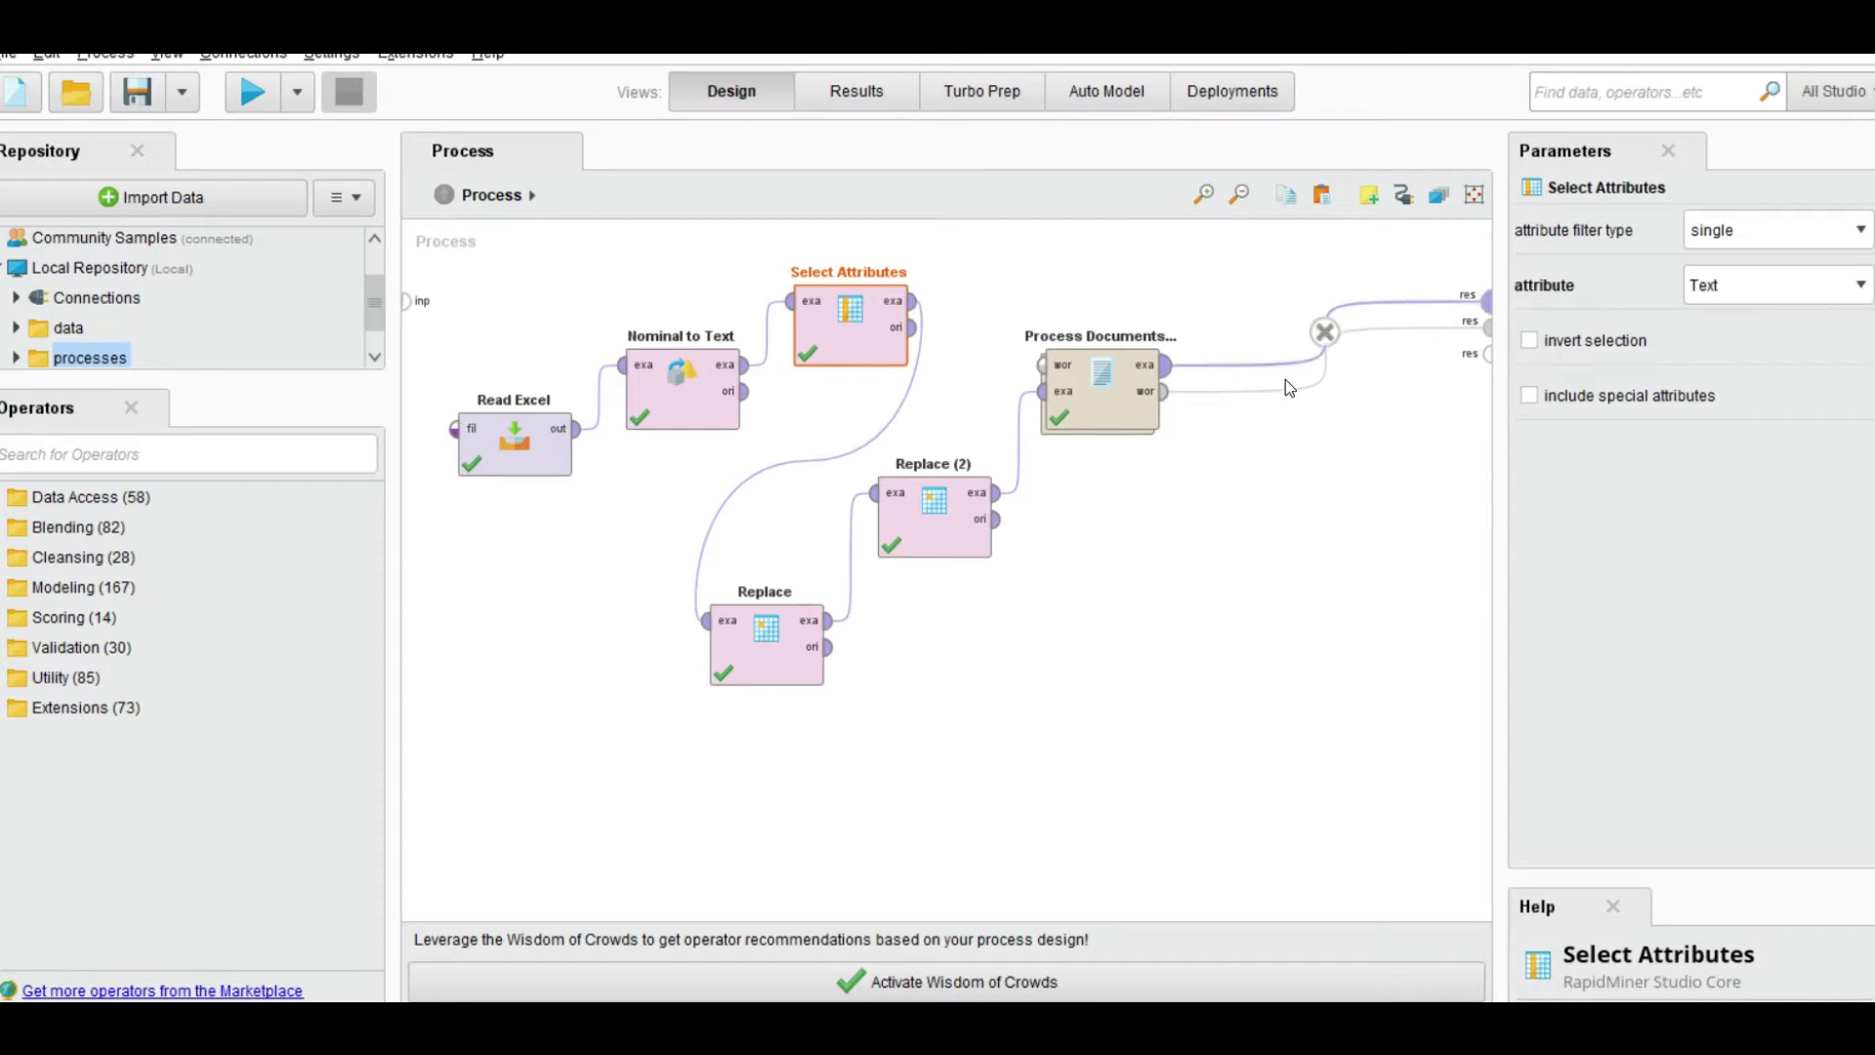
left_click(753, 662)
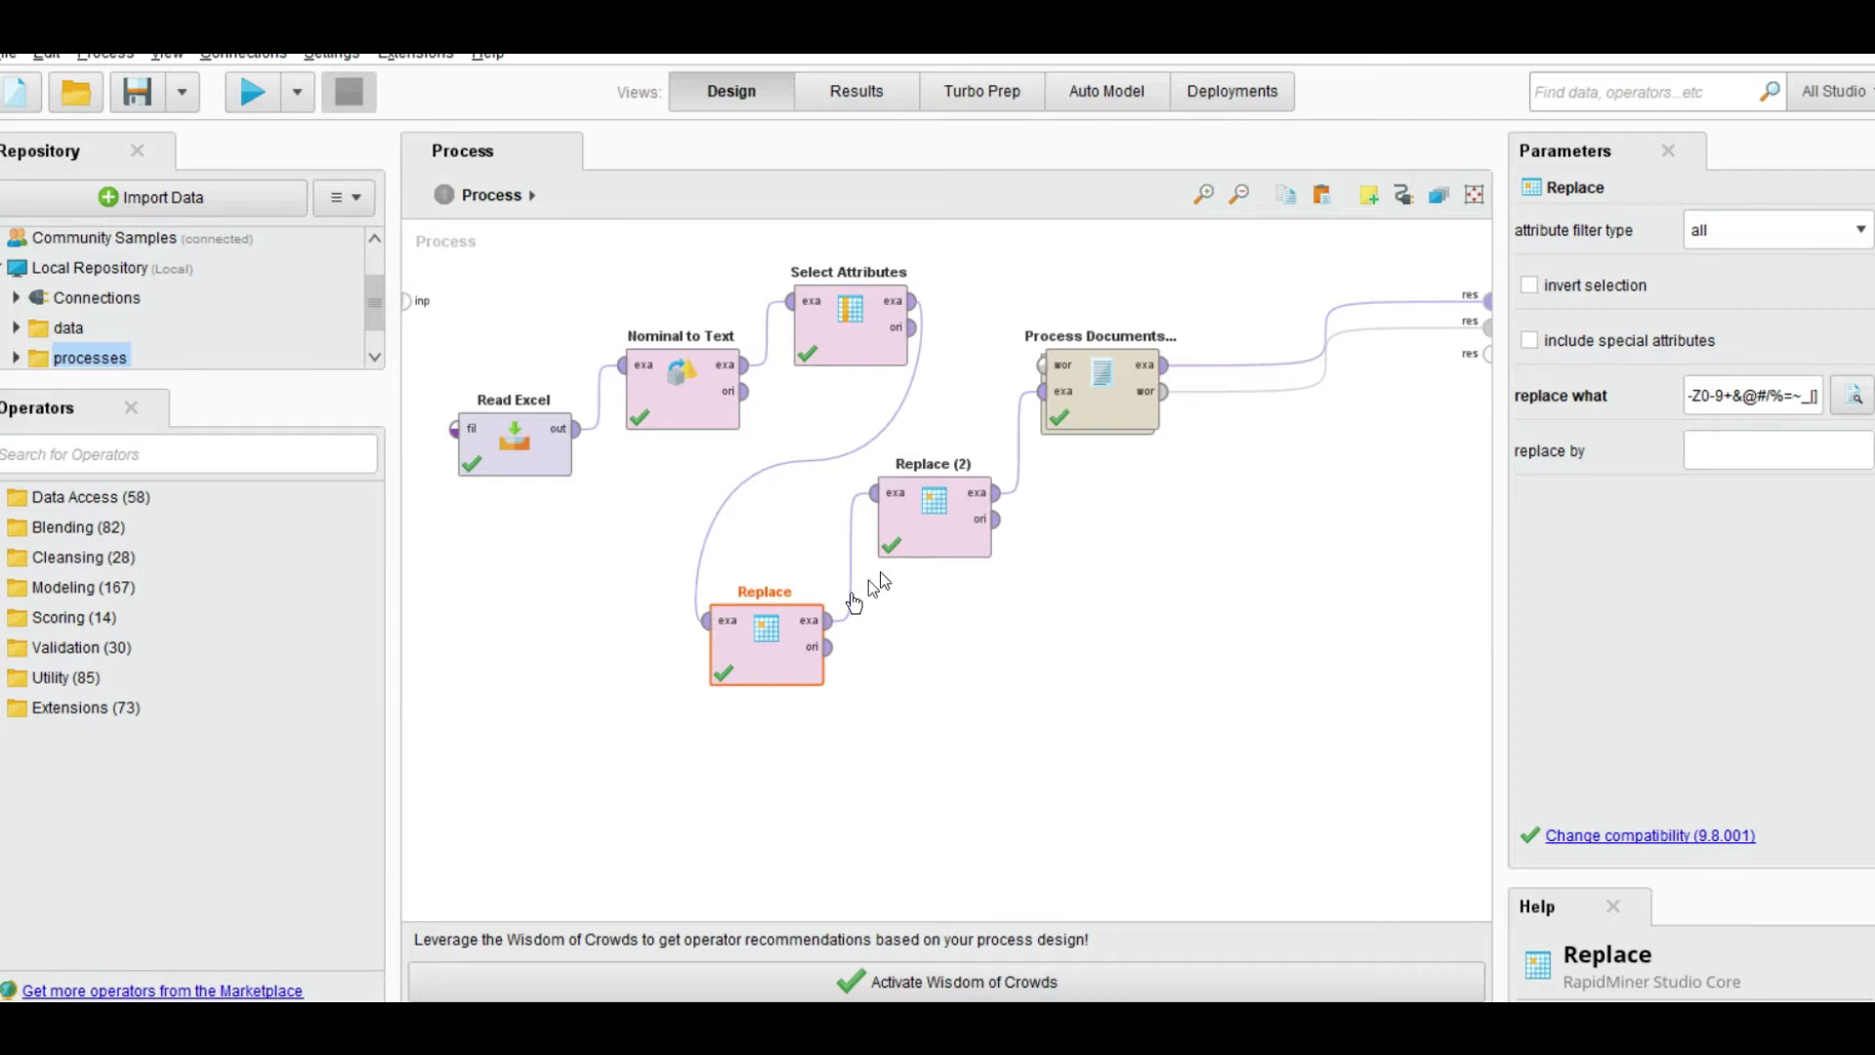
left_click(952, 528)
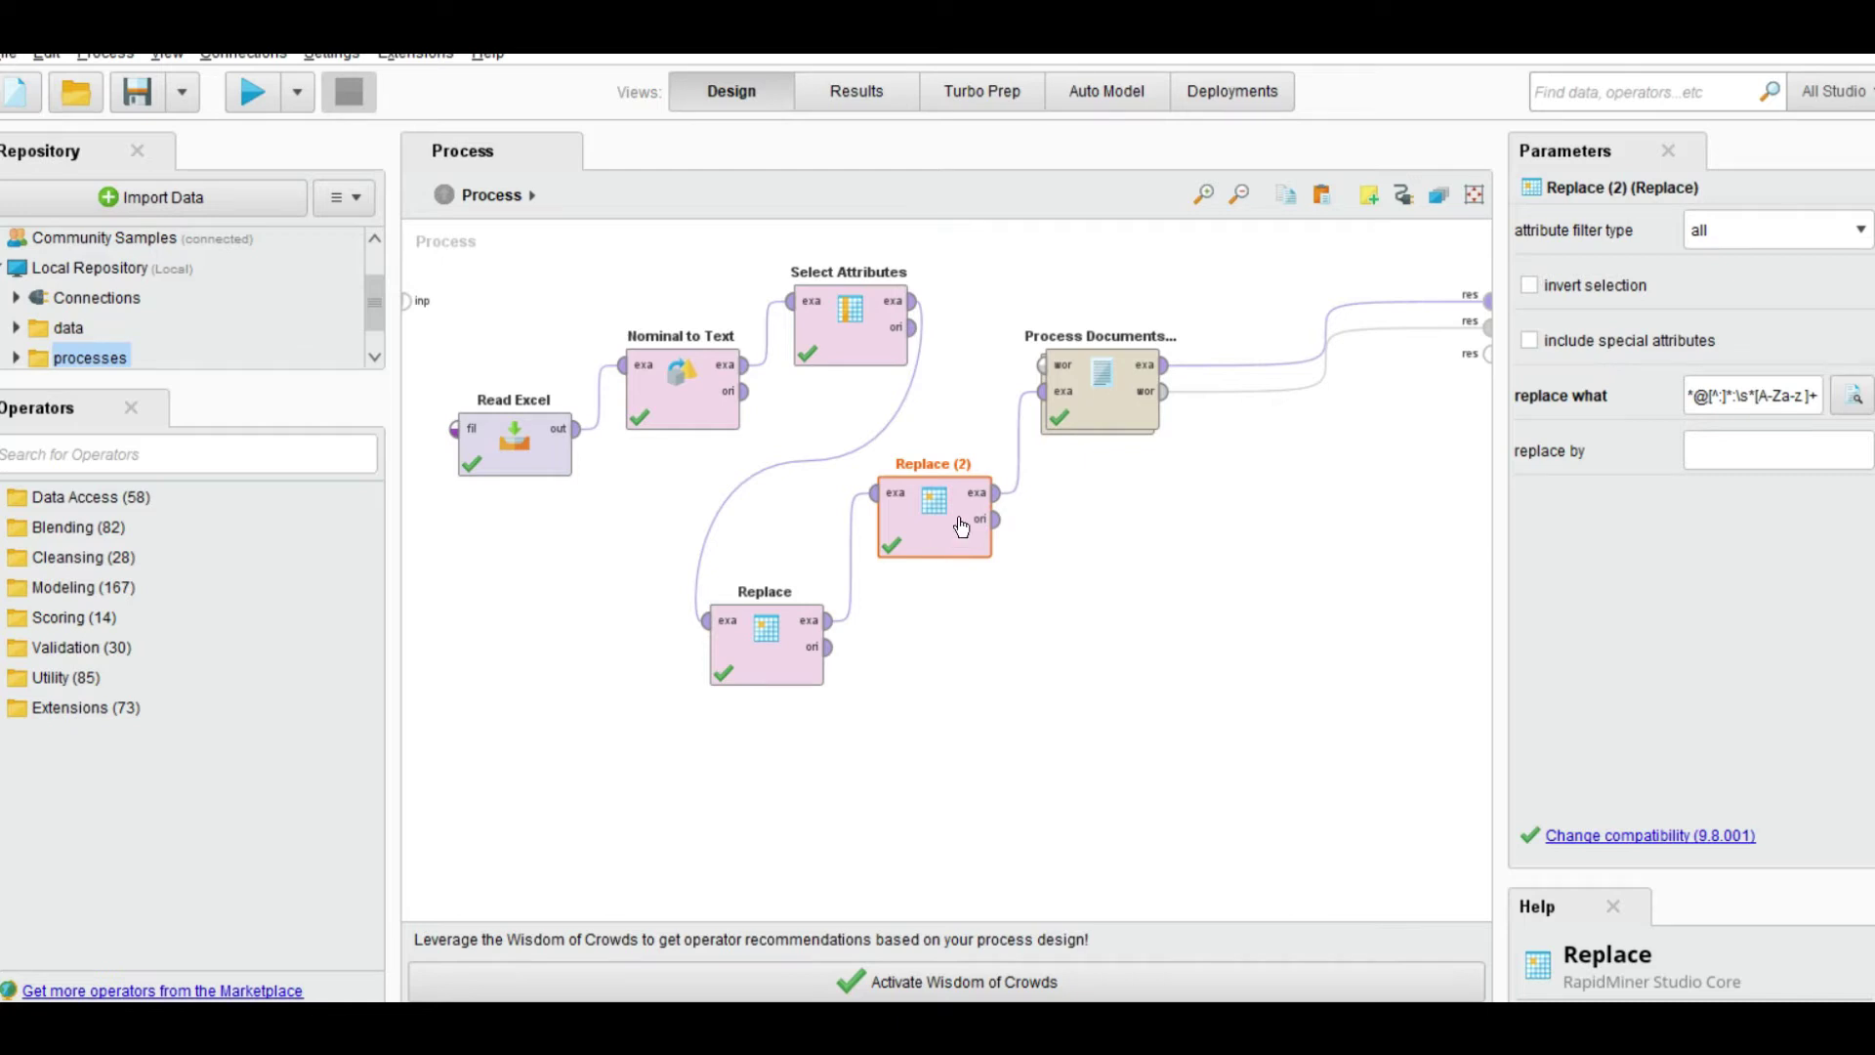
left_click(1094, 387)
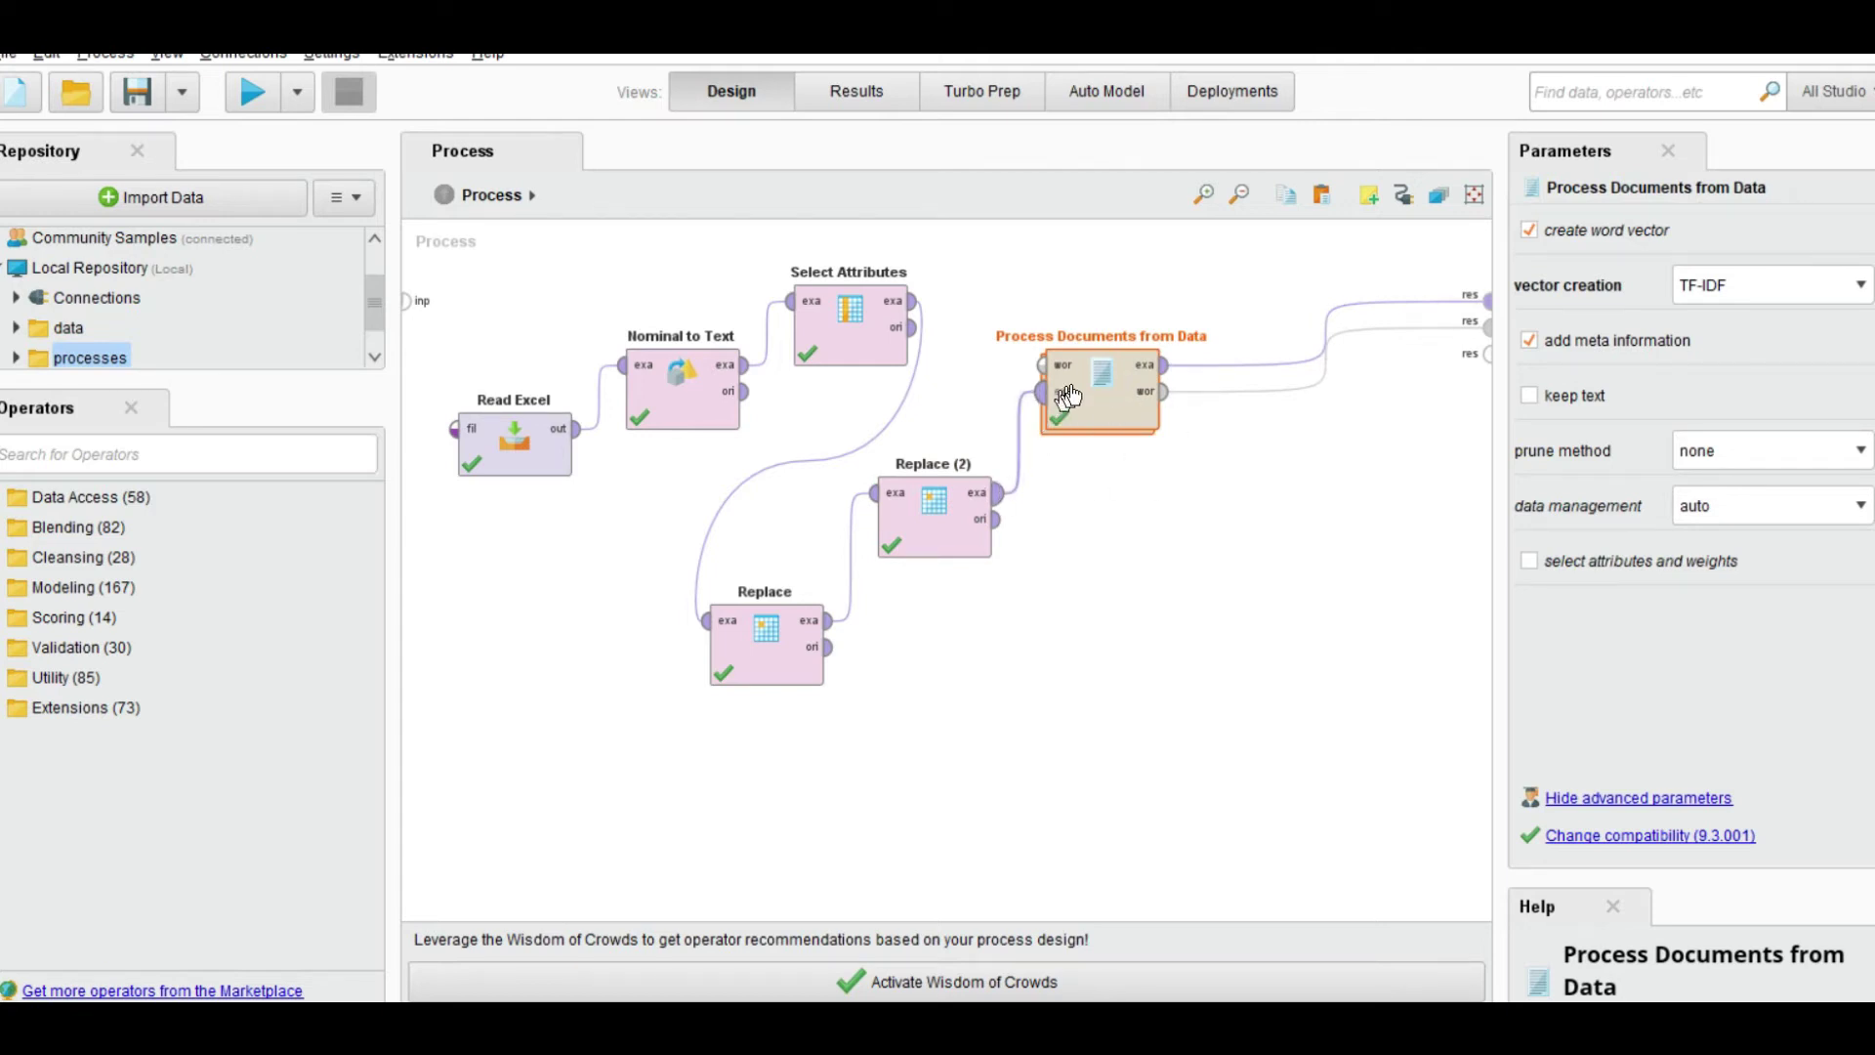
double_click(1092, 404)
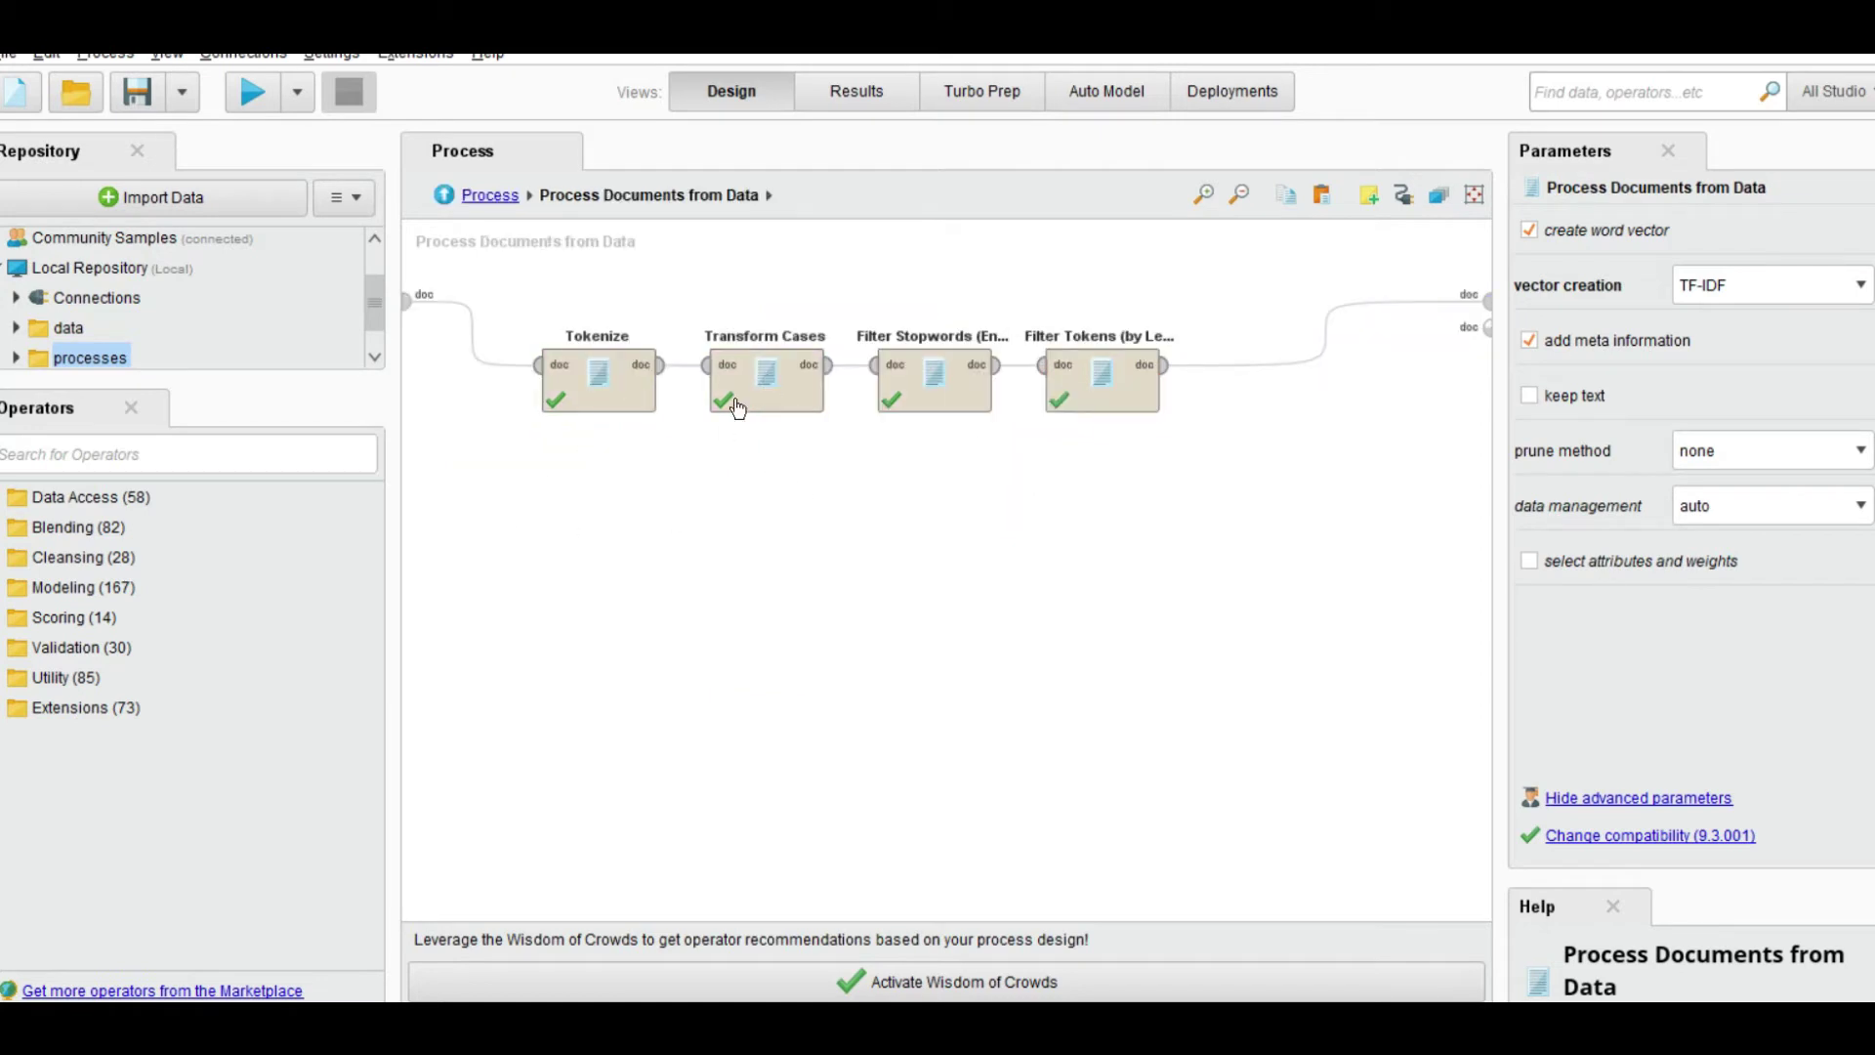
- Review Transform Cases, Filter Stopwords (English) and Filter Tokens (by Length), which keeps 4–25 character tokens
left_click(735, 402)
left_click(915, 401)
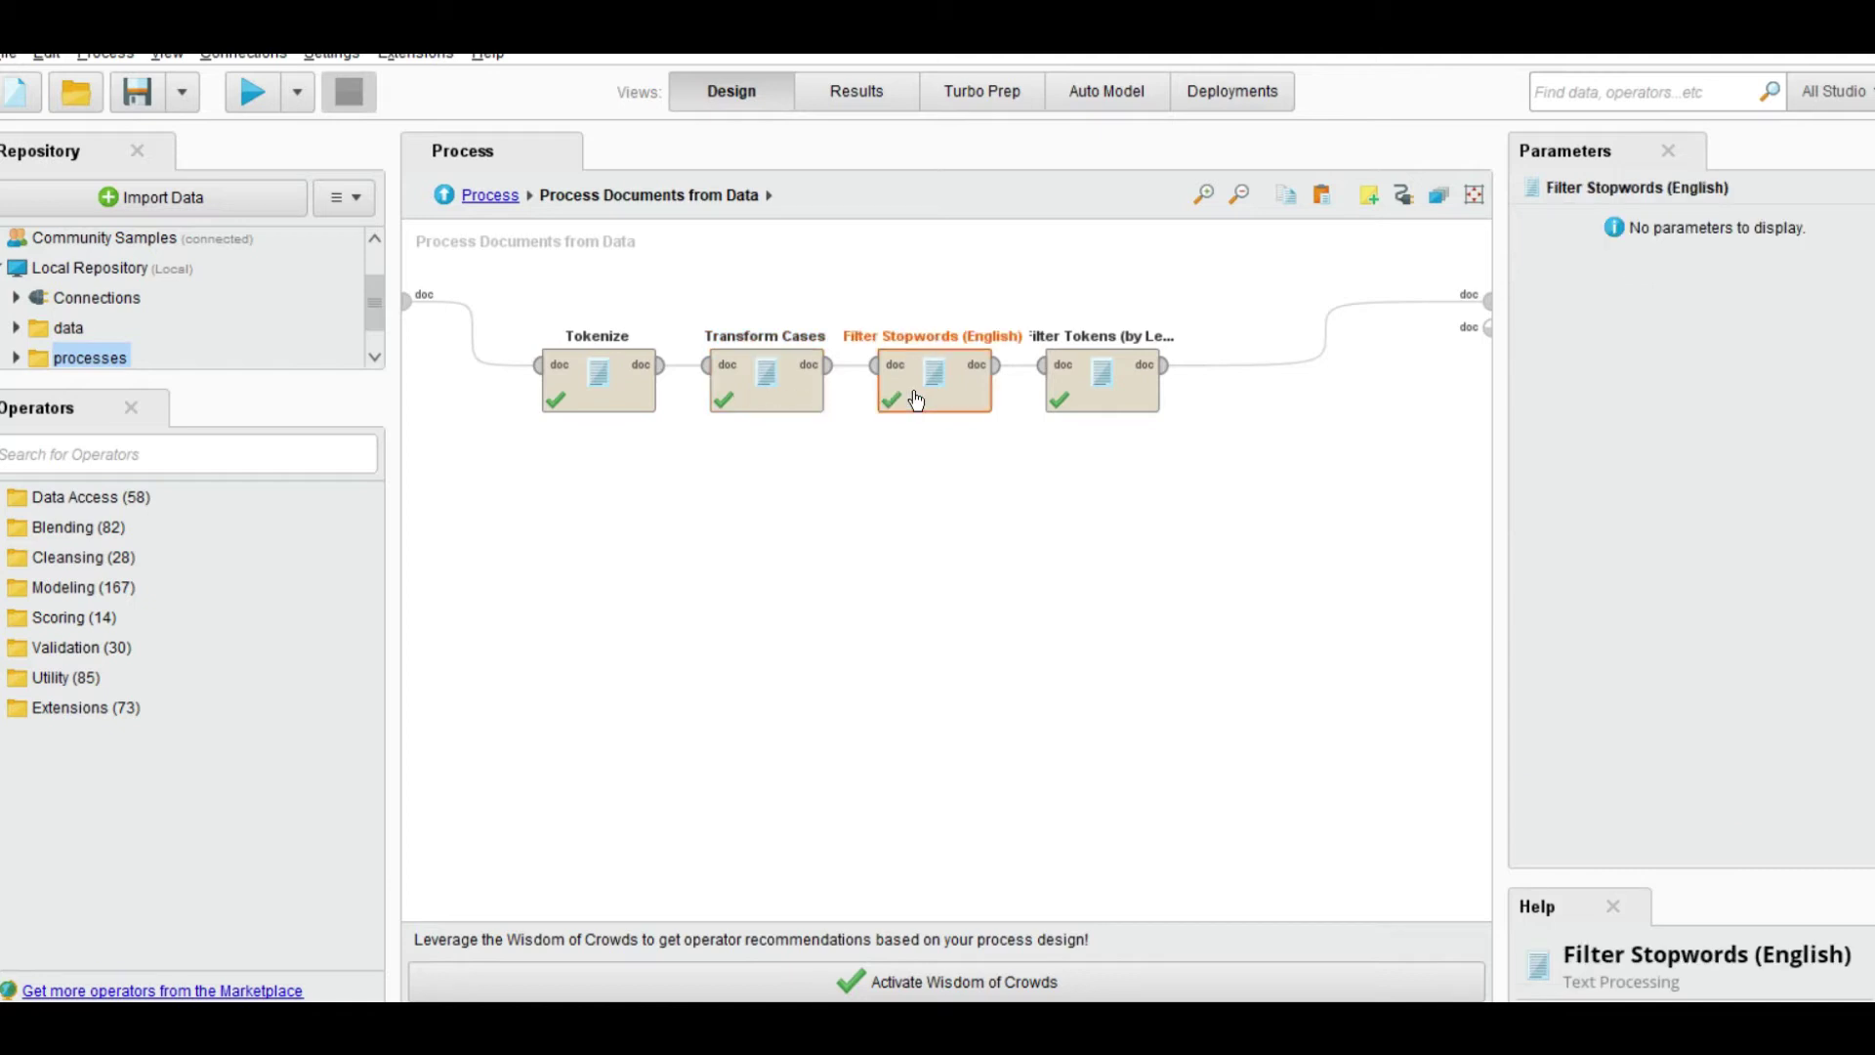
left_click(1094, 401)
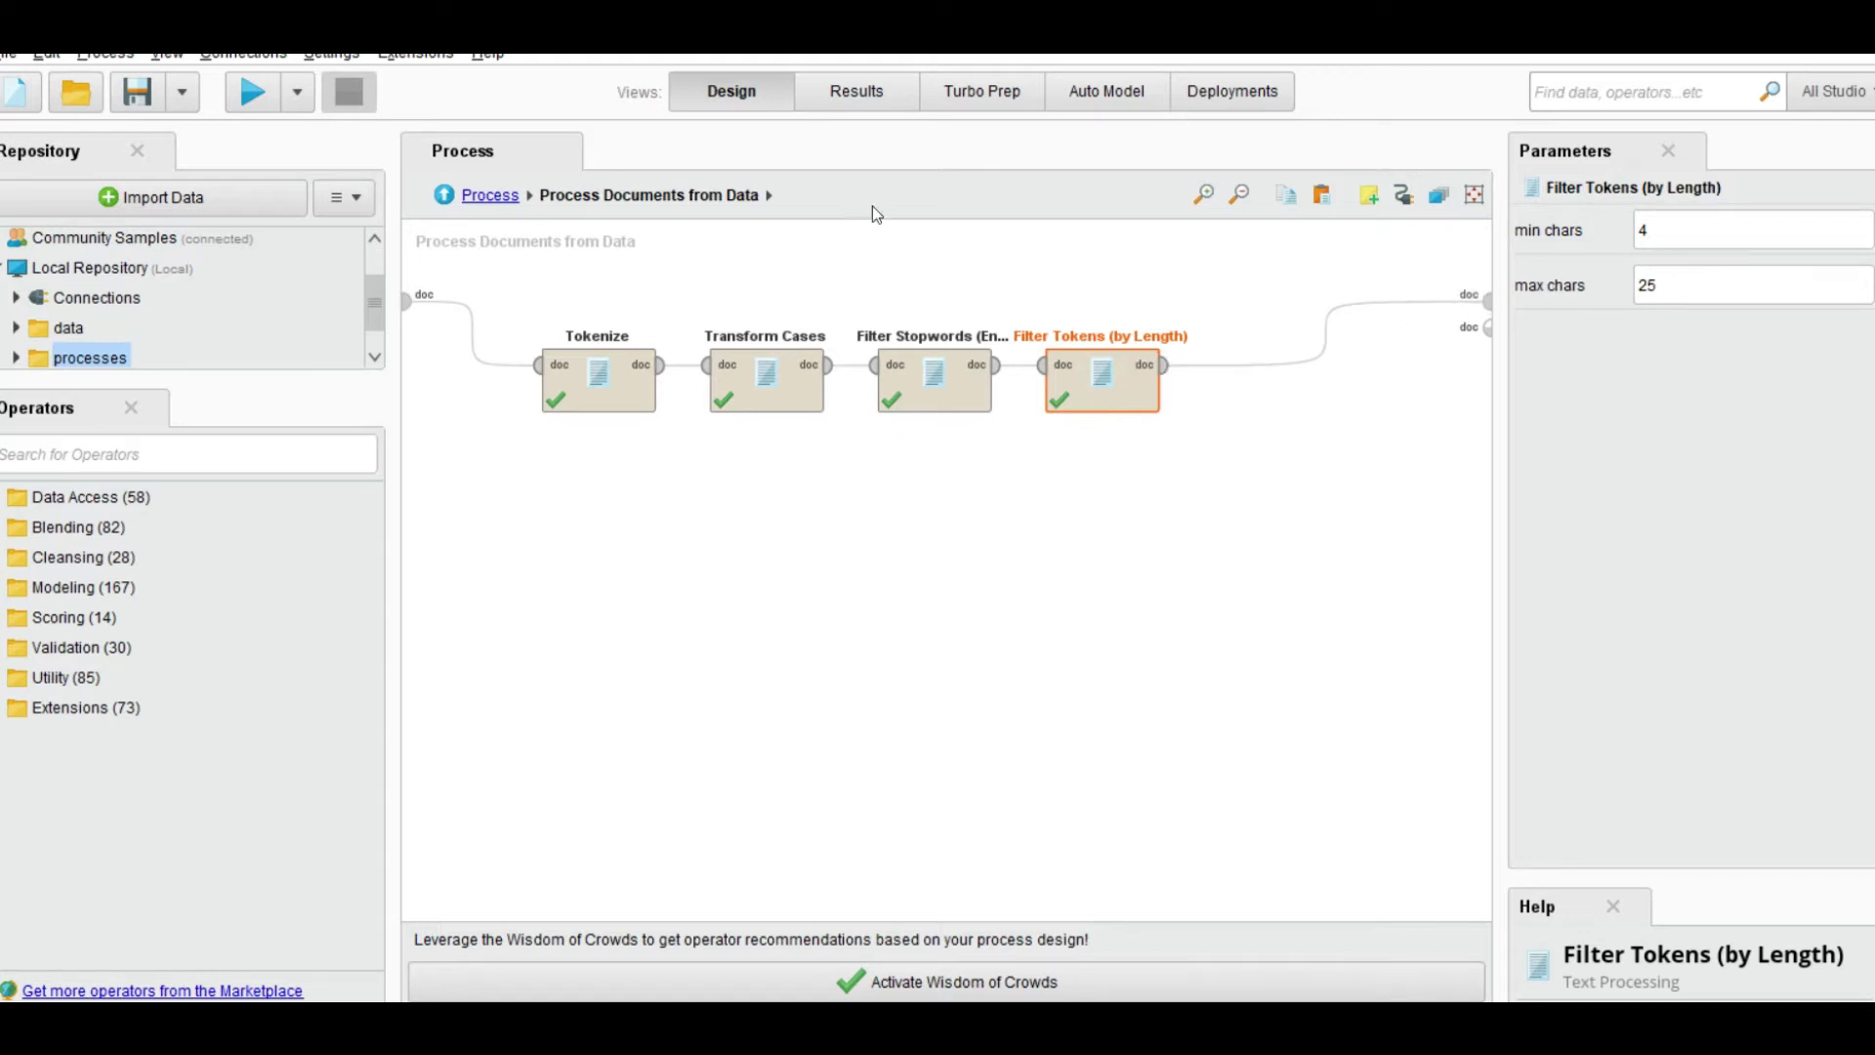
- Show the WordList results and widen the Word, Attribute Name and Document Occurences columns
left_click(859, 94)
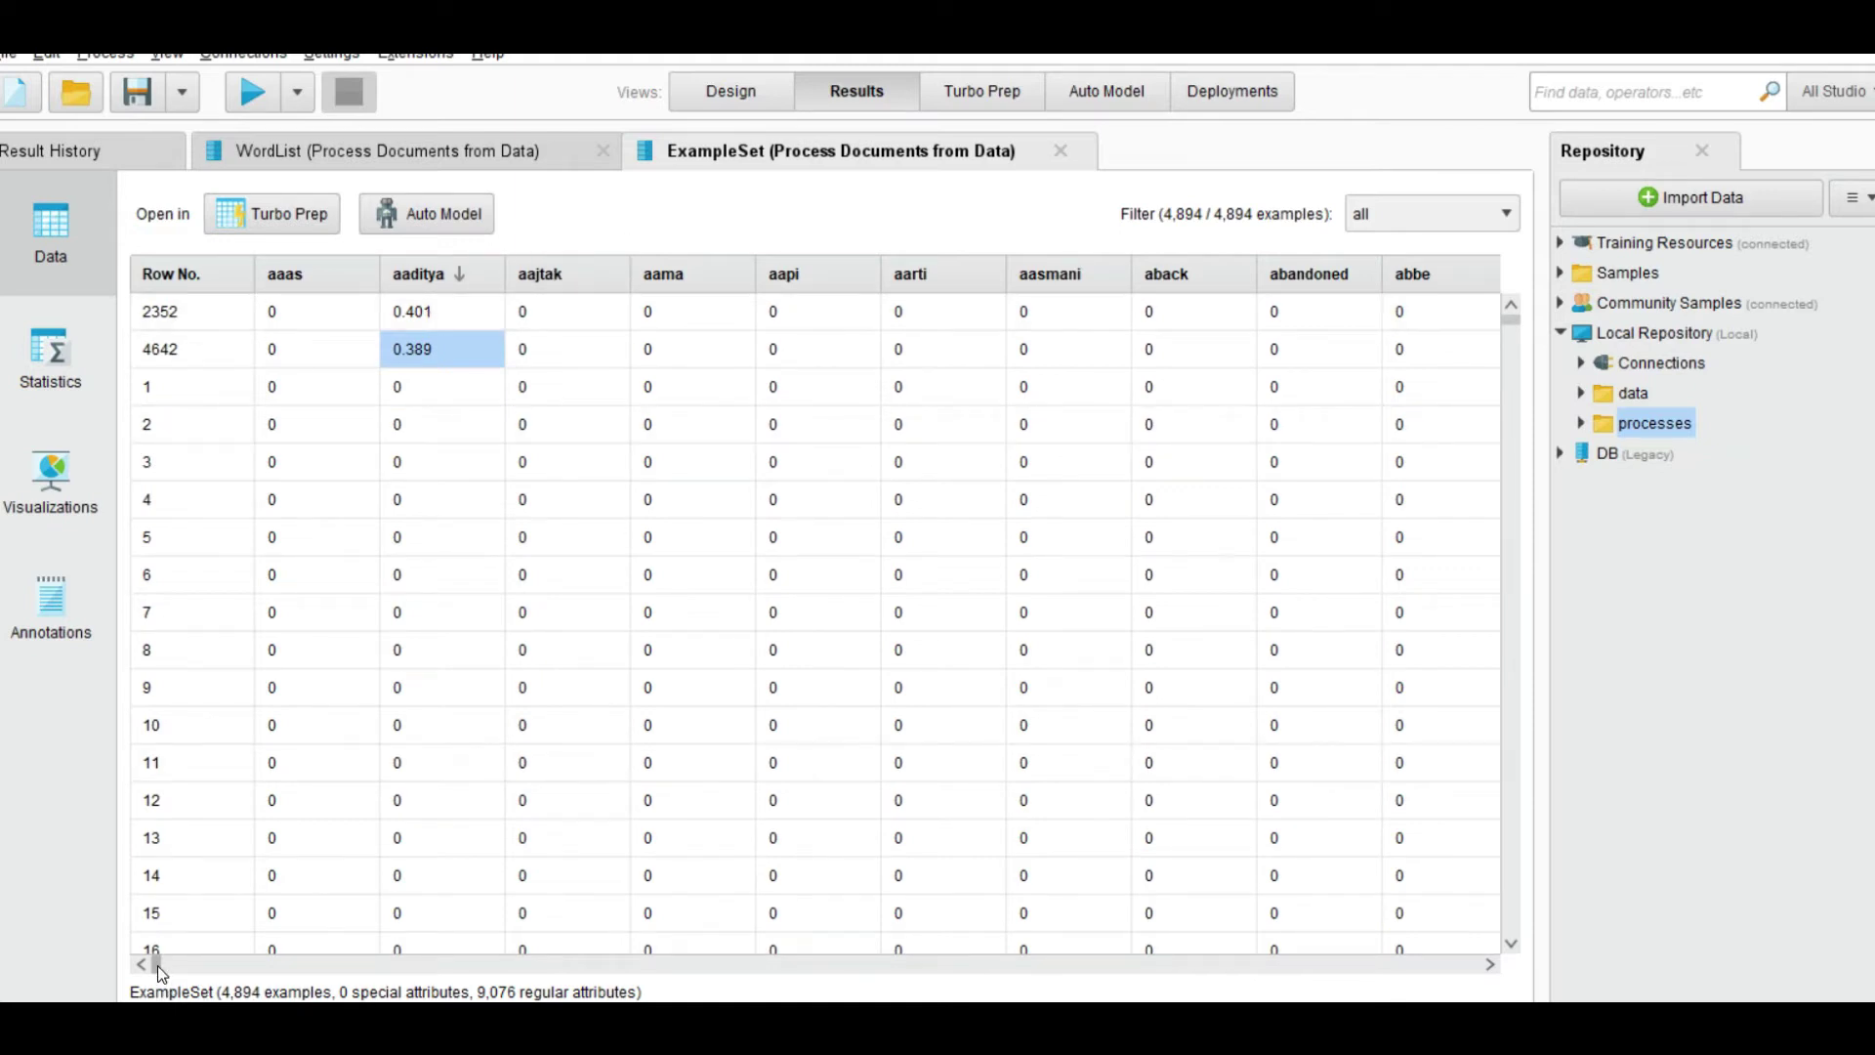
left_click(779, 965)
left_click_drag(779, 966, 201, 966)
left_click(404, 166)
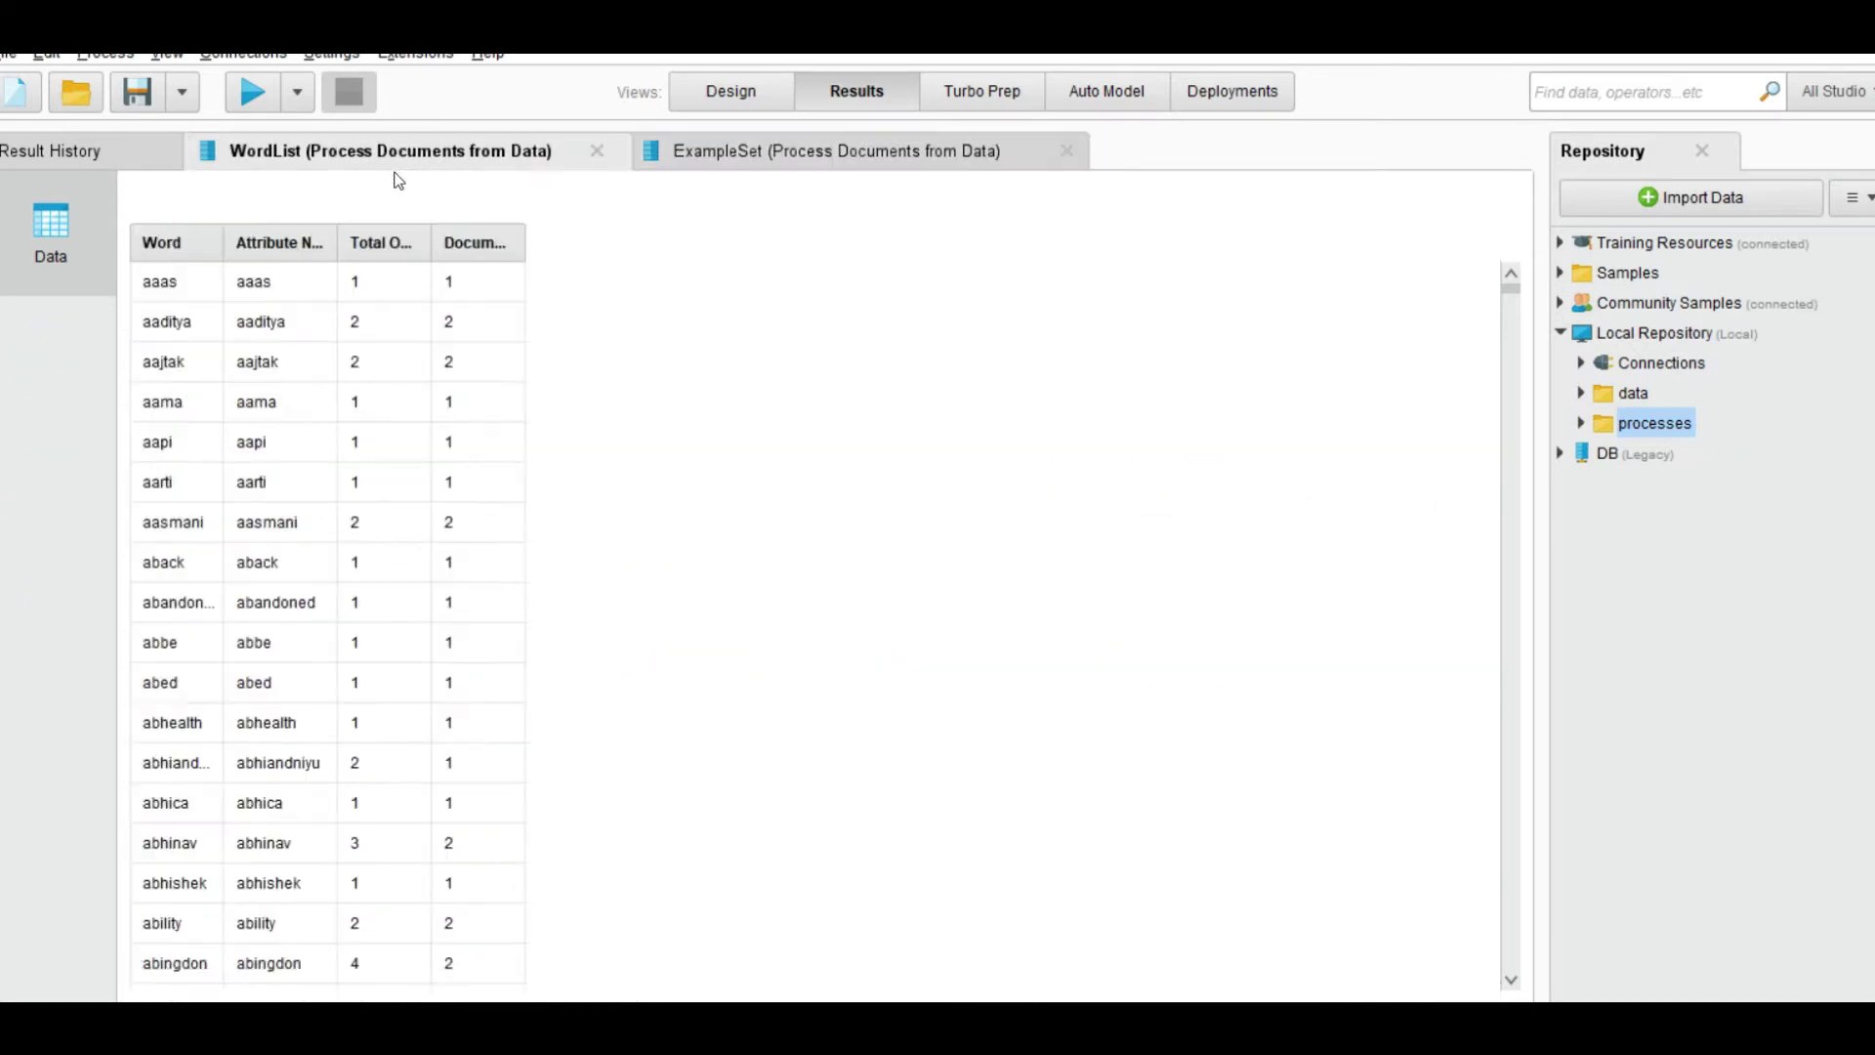
left_click_drag(222, 256, 260, 256)
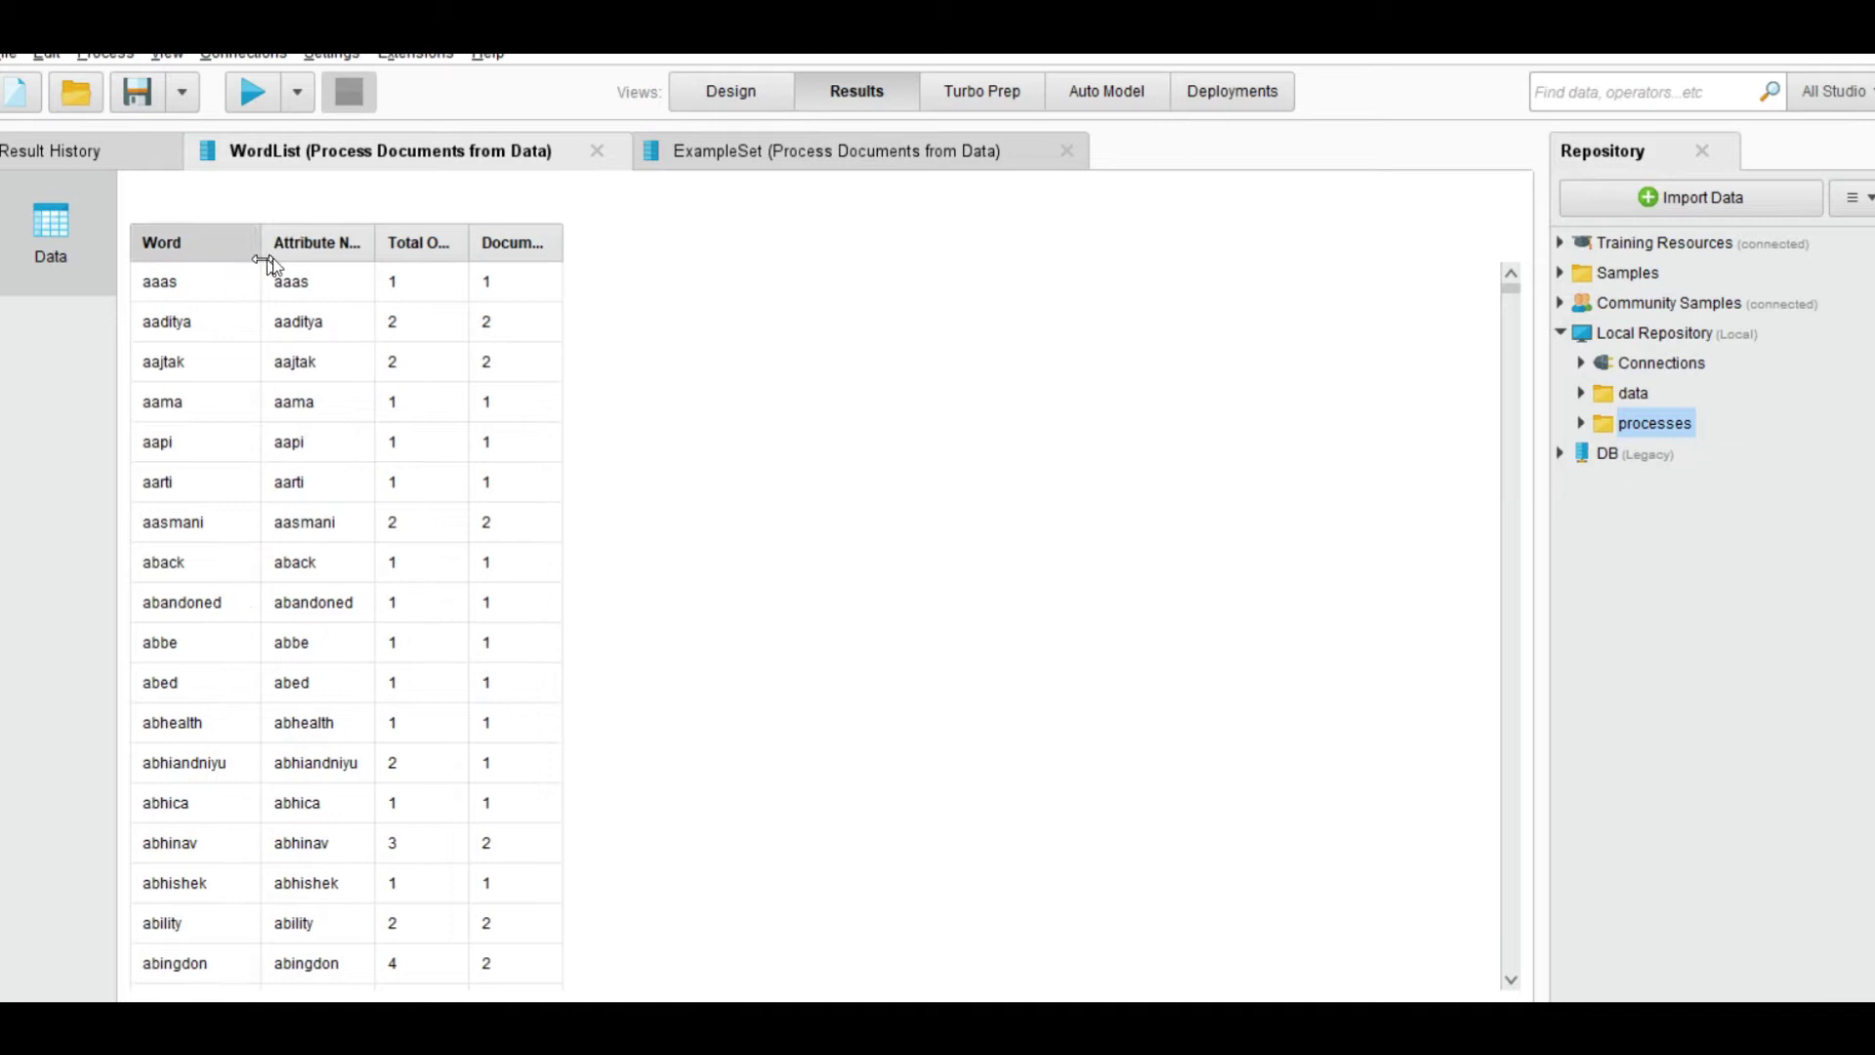
left_click_drag(375, 256, 797, 262)
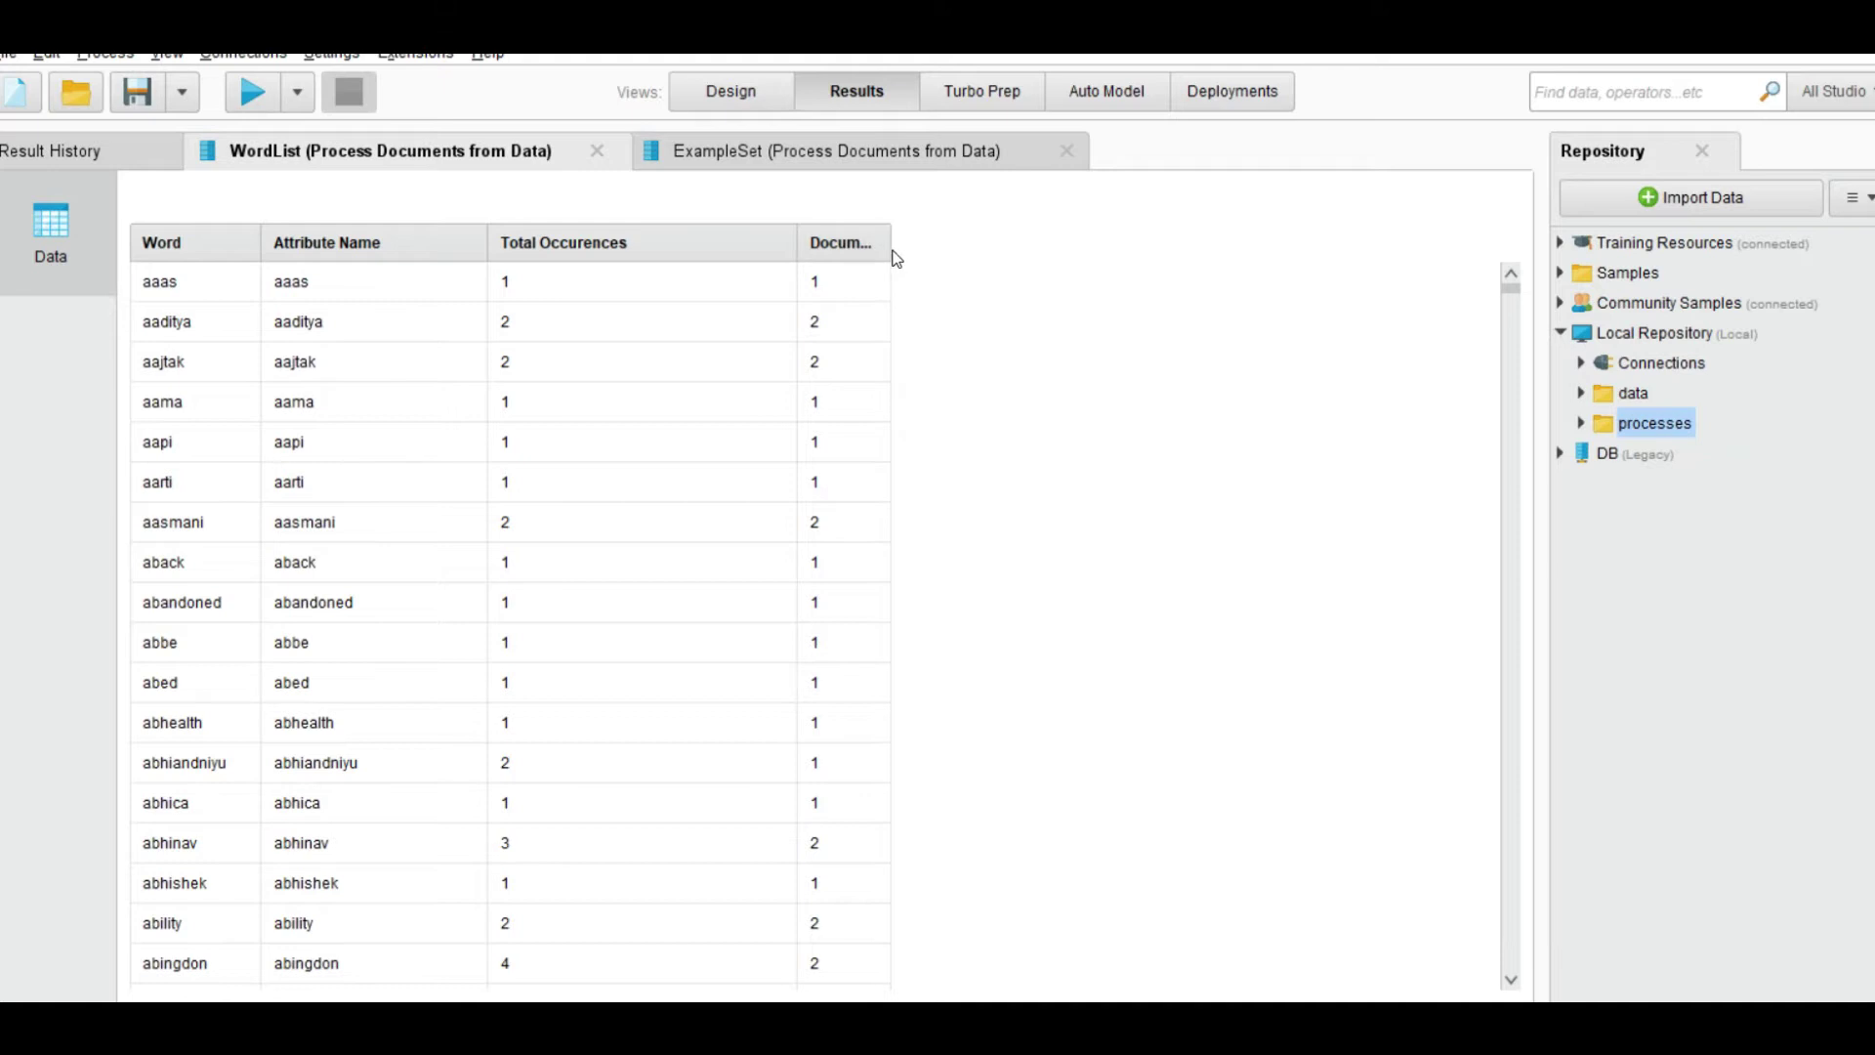
left_click_drag(892, 256, 1197, 262)
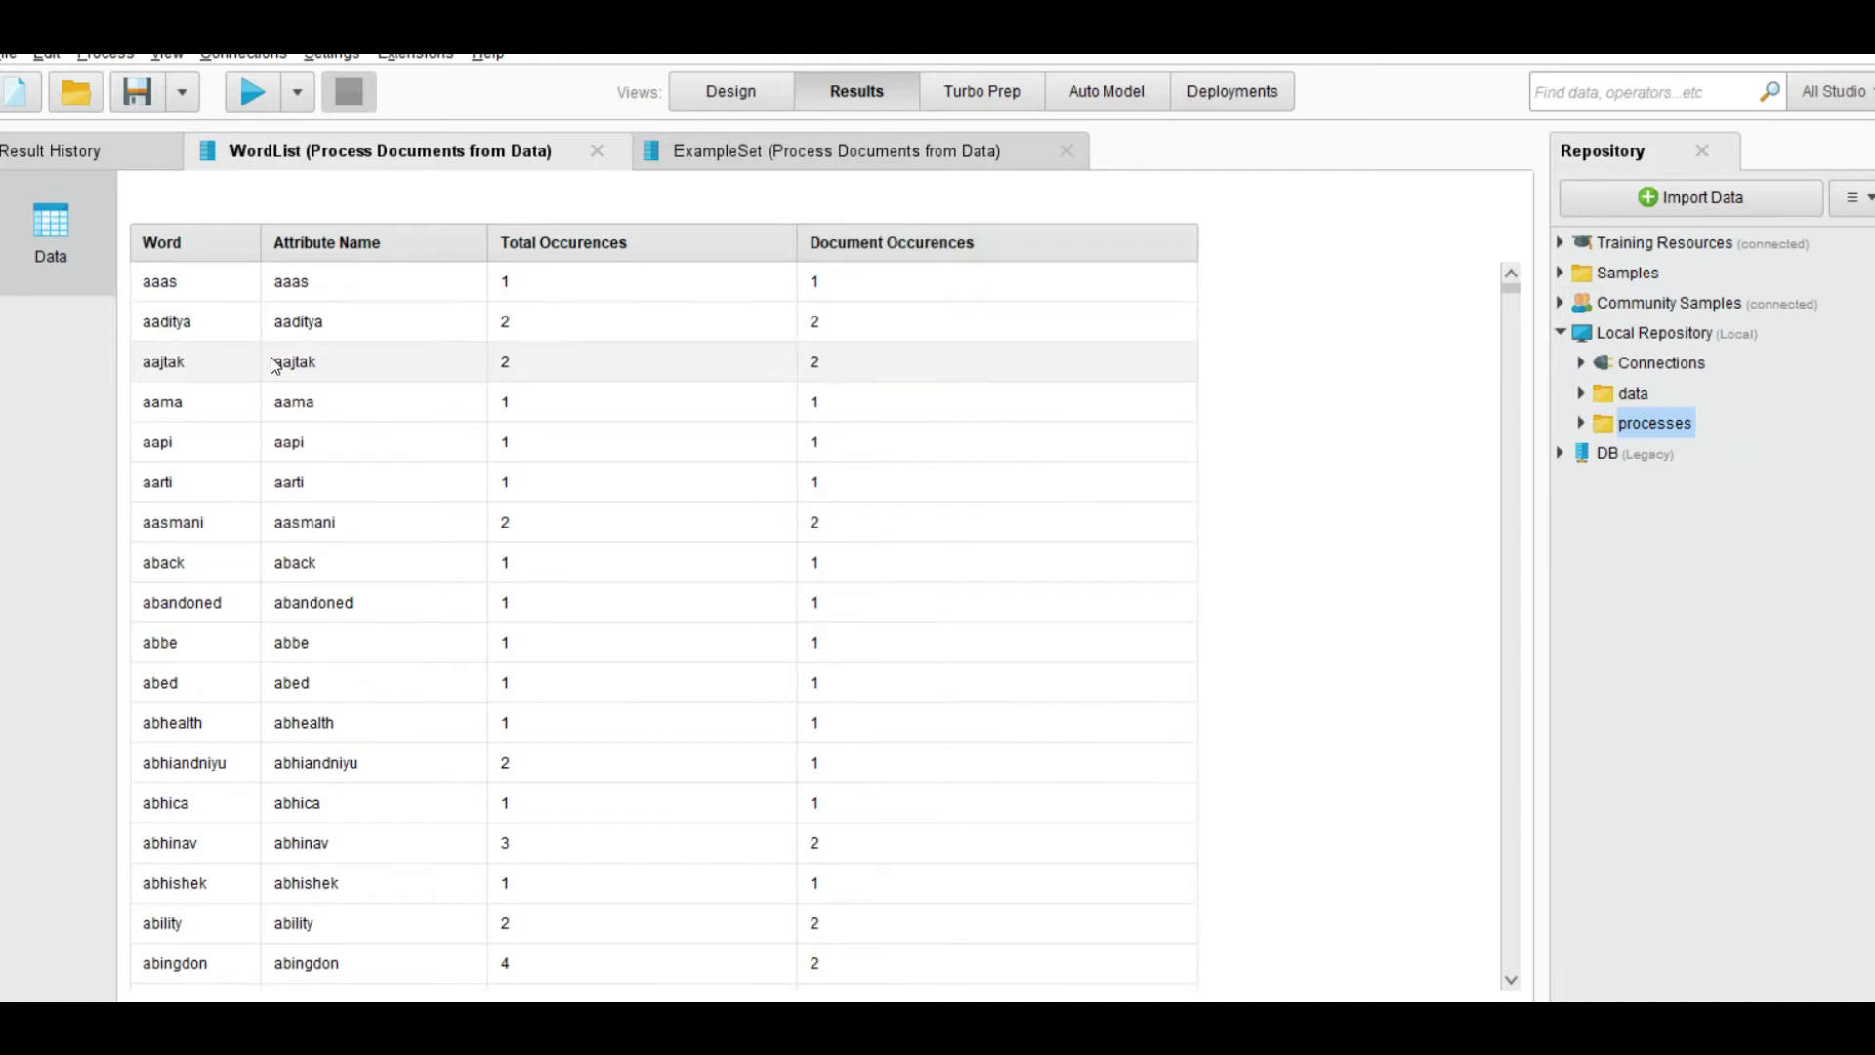
- Sort the word list by Total Occurences descending, with covid on top at 2961
left_click(616, 254)
left_click(612, 249)
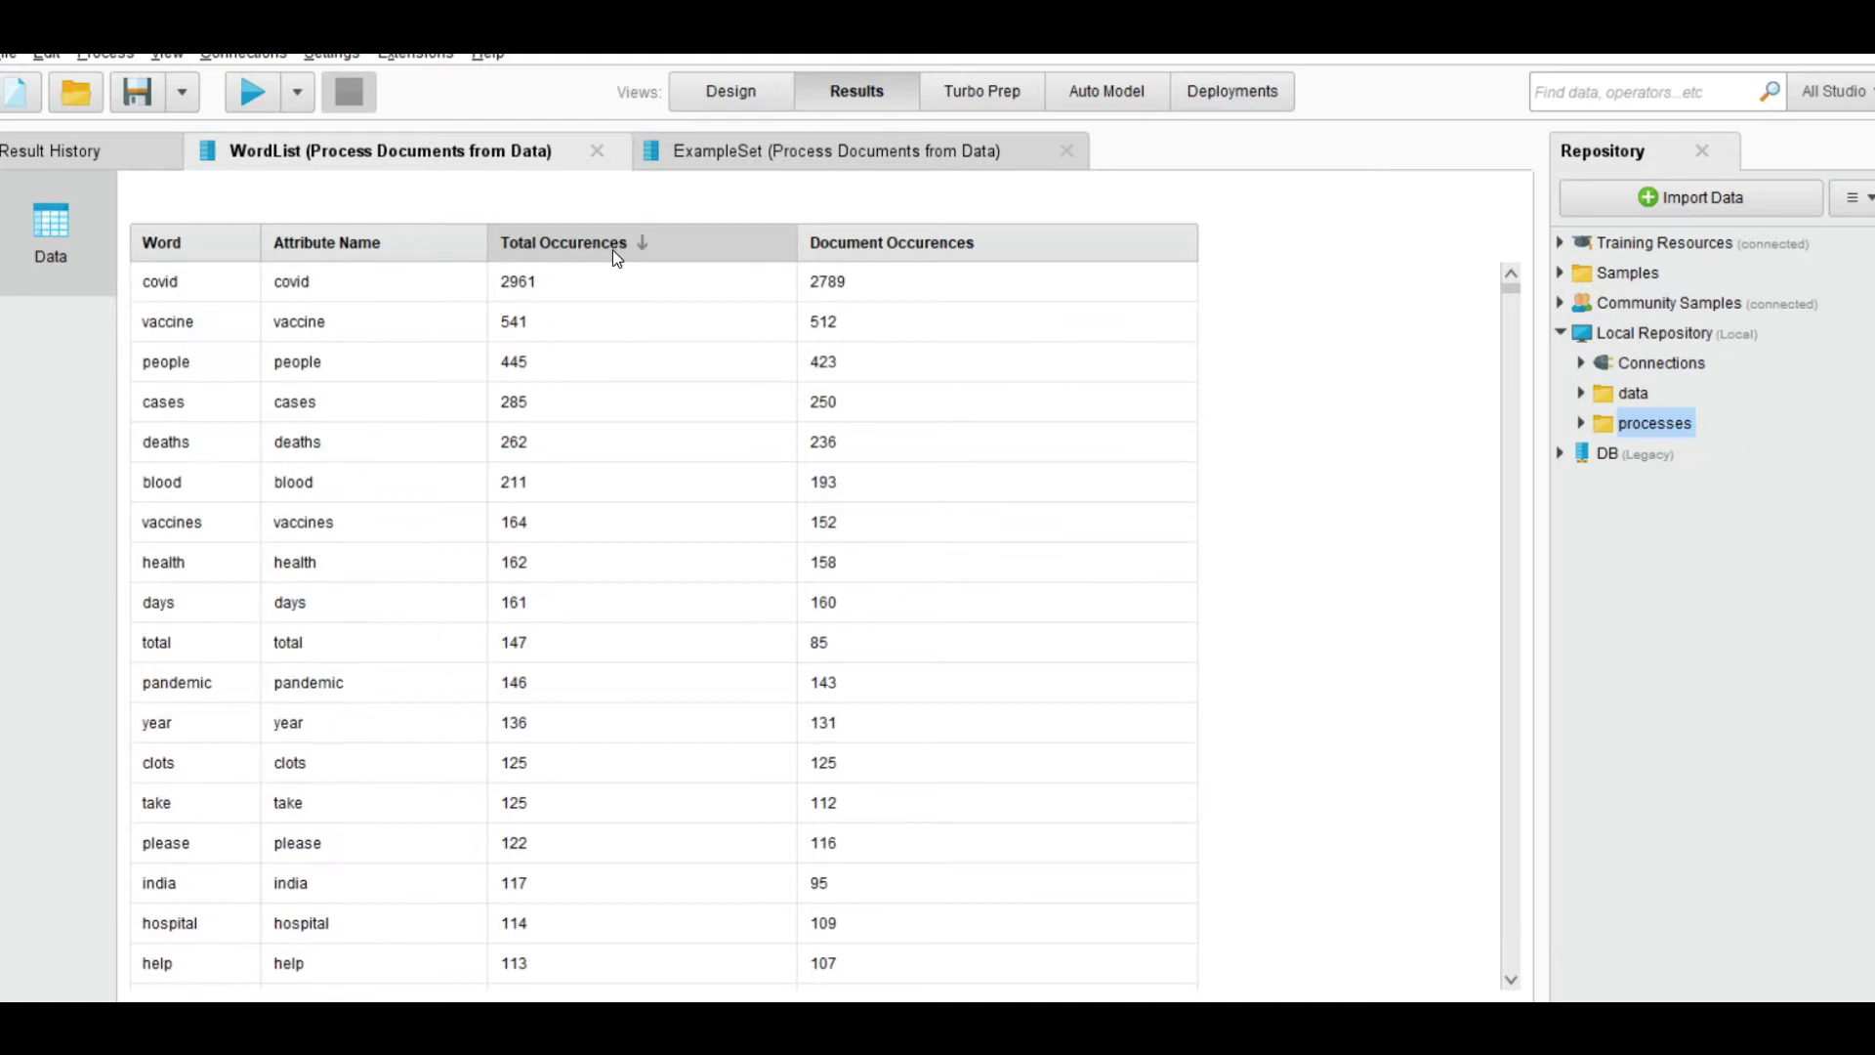
left_click(193, 287)
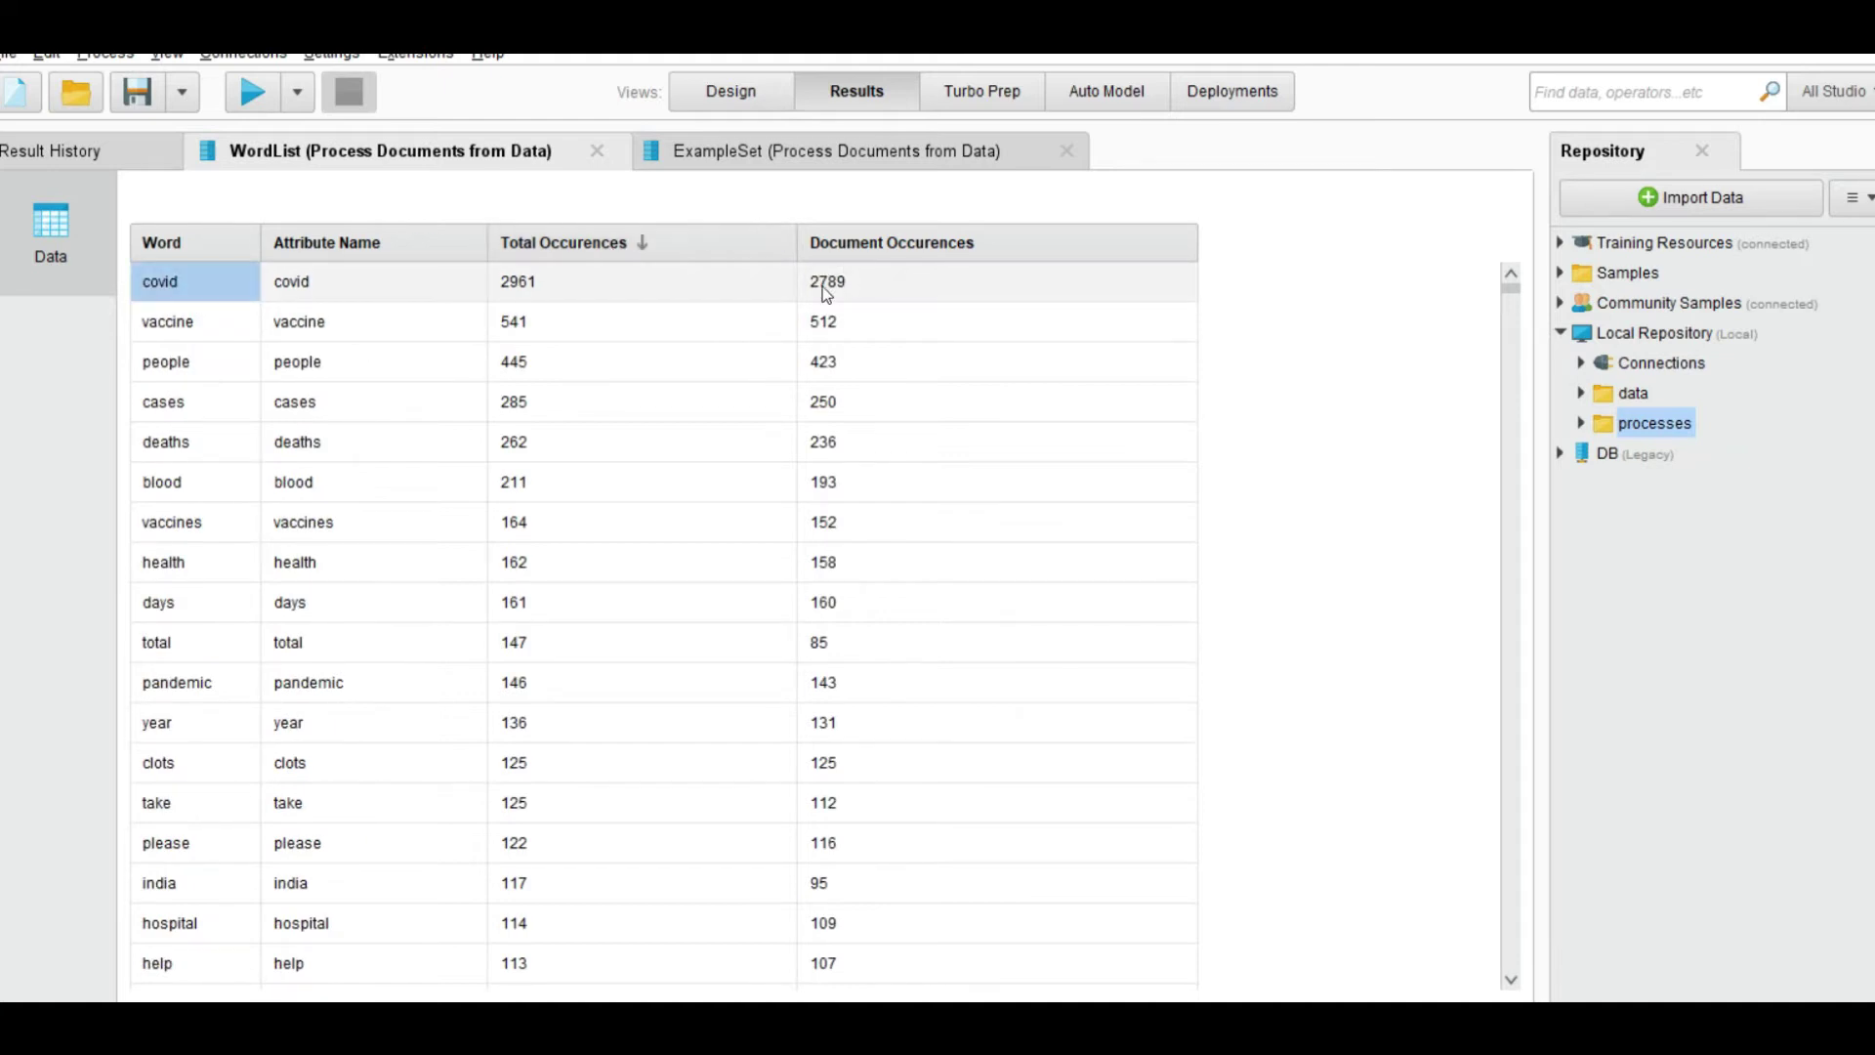
left_click(846, 289)
left_click(563, 291)
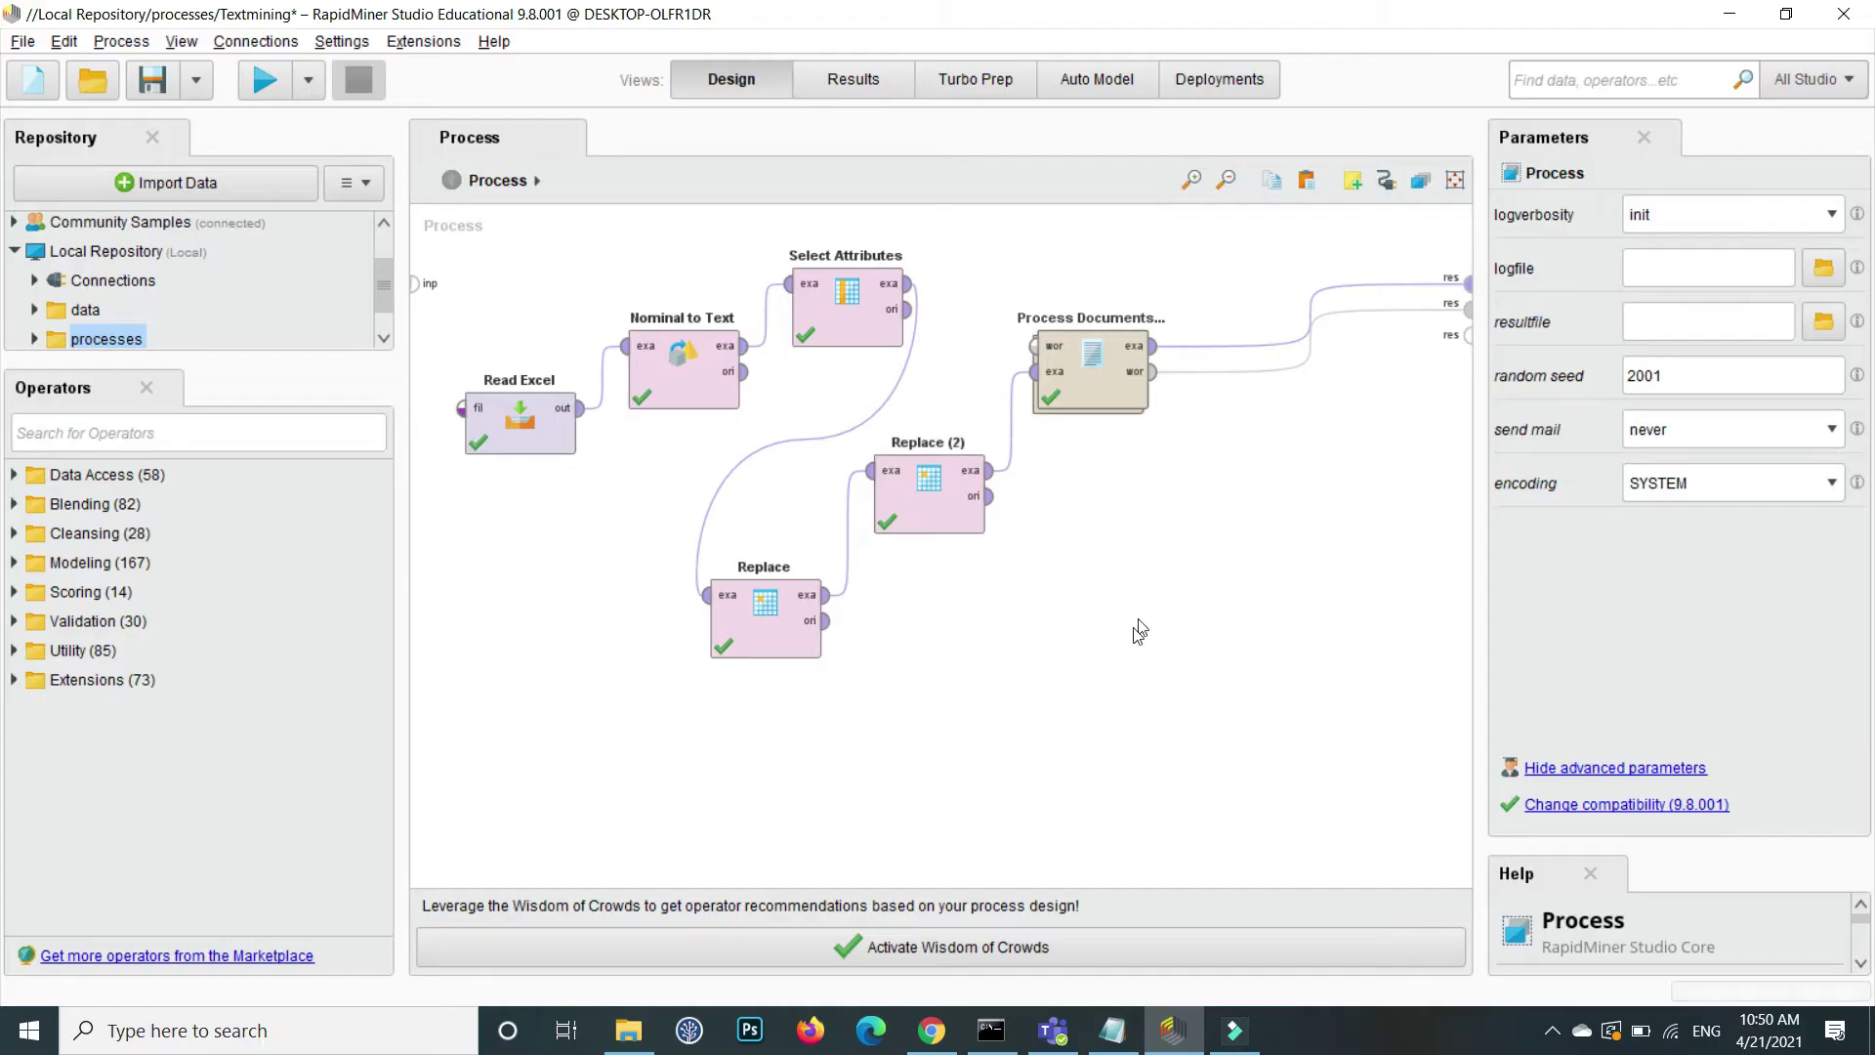
left_click(846, 84)
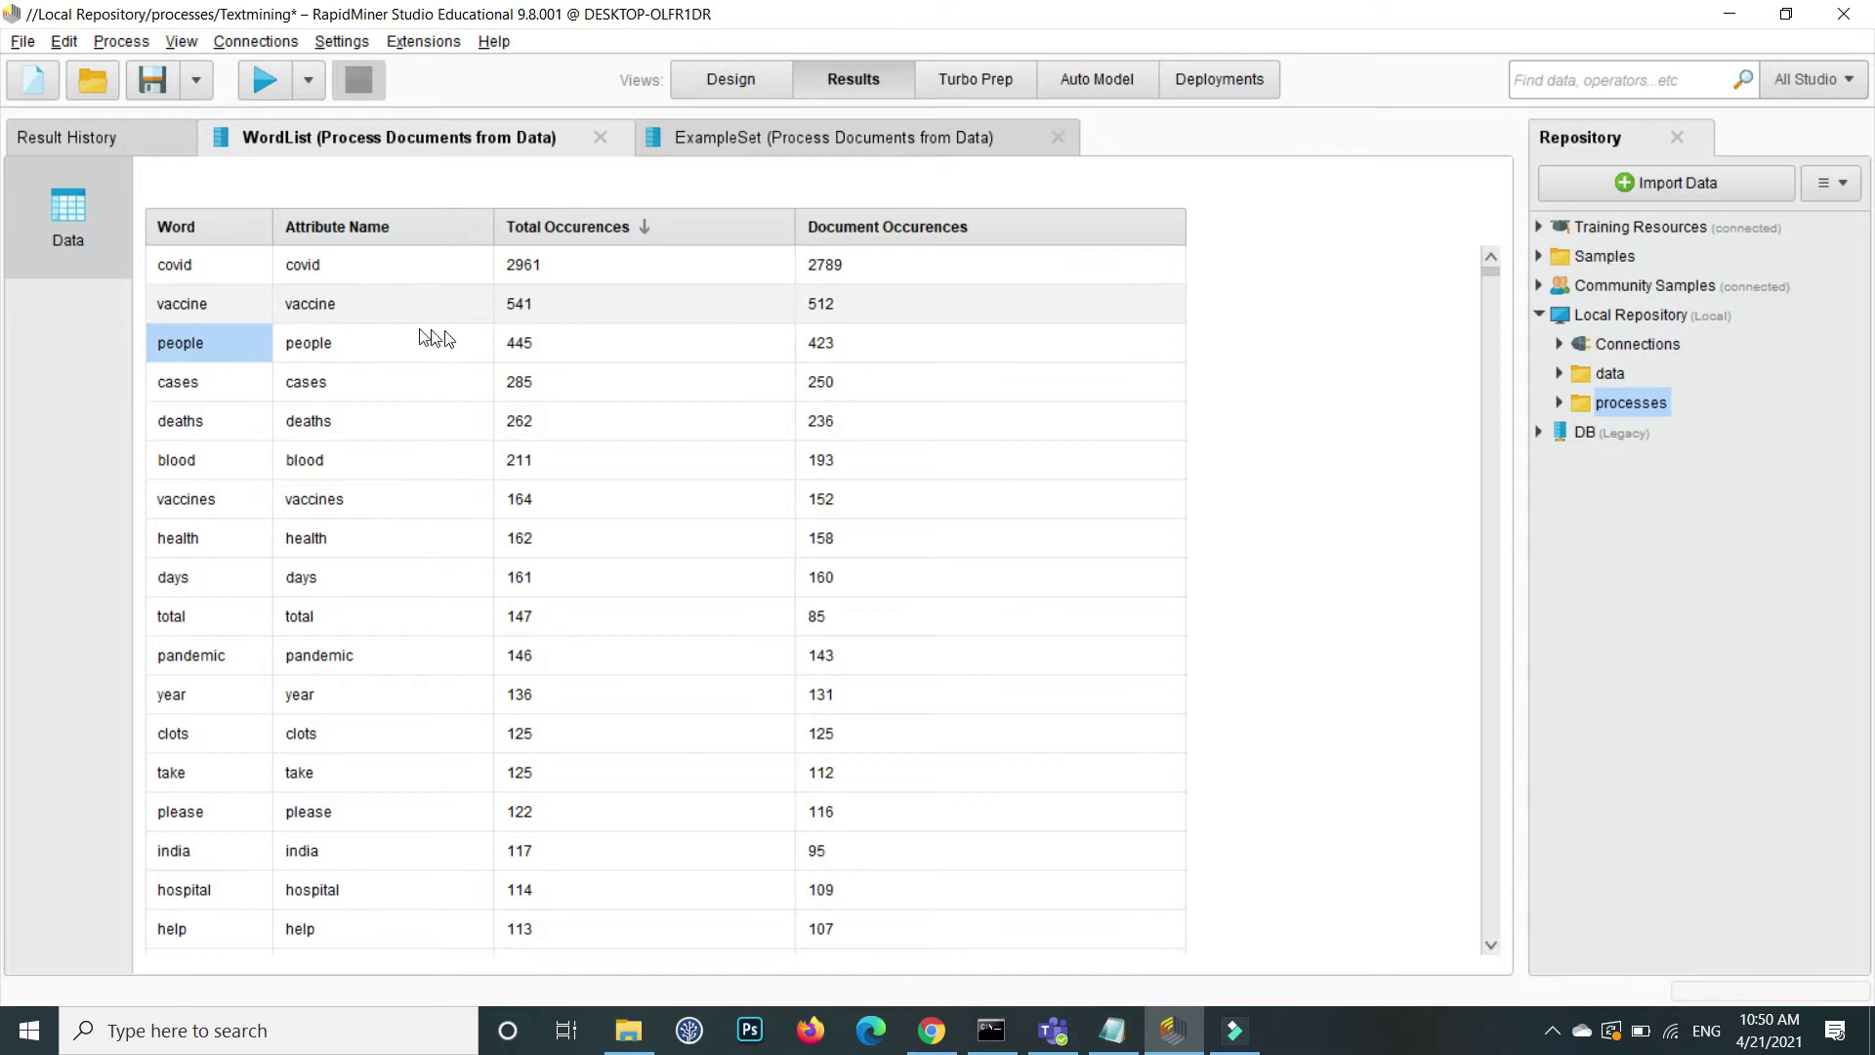
left_click(217, 263)
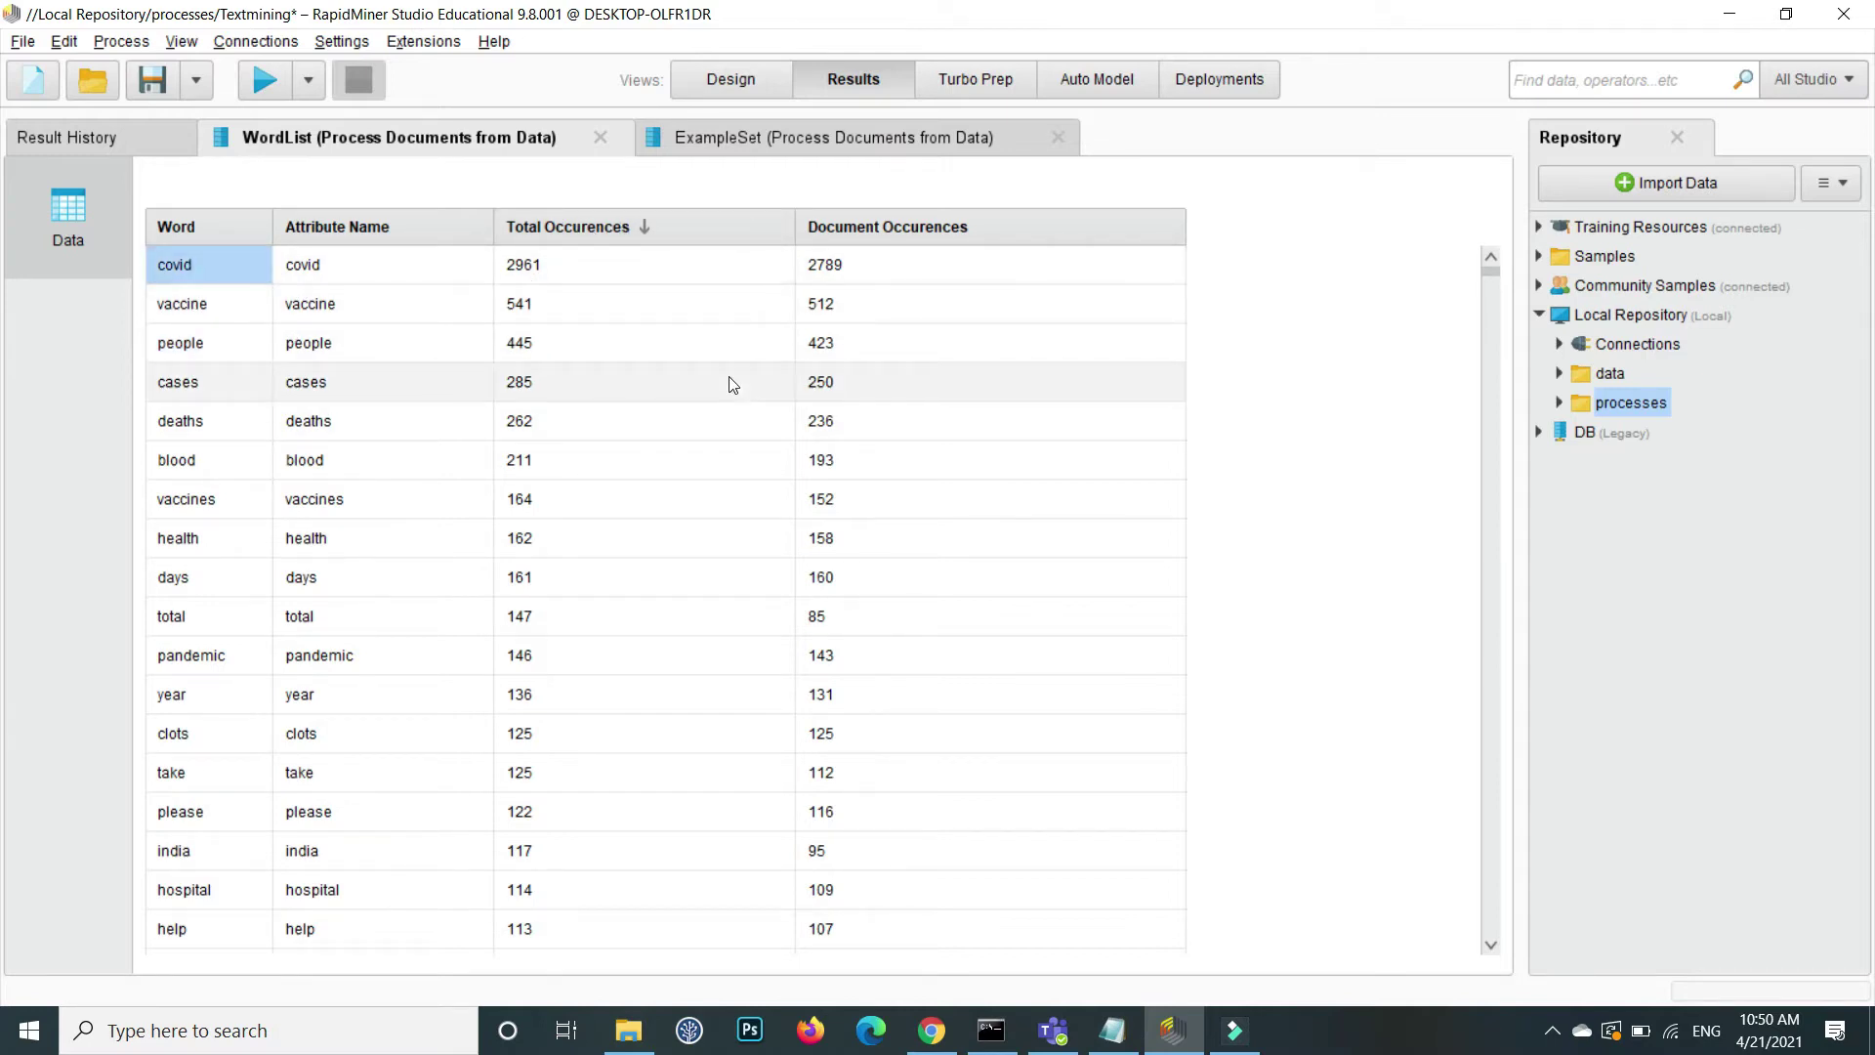
- Remove both Process Documents output wires and move Replace and Process Documents higher on the canvas
left_click(740, 85)
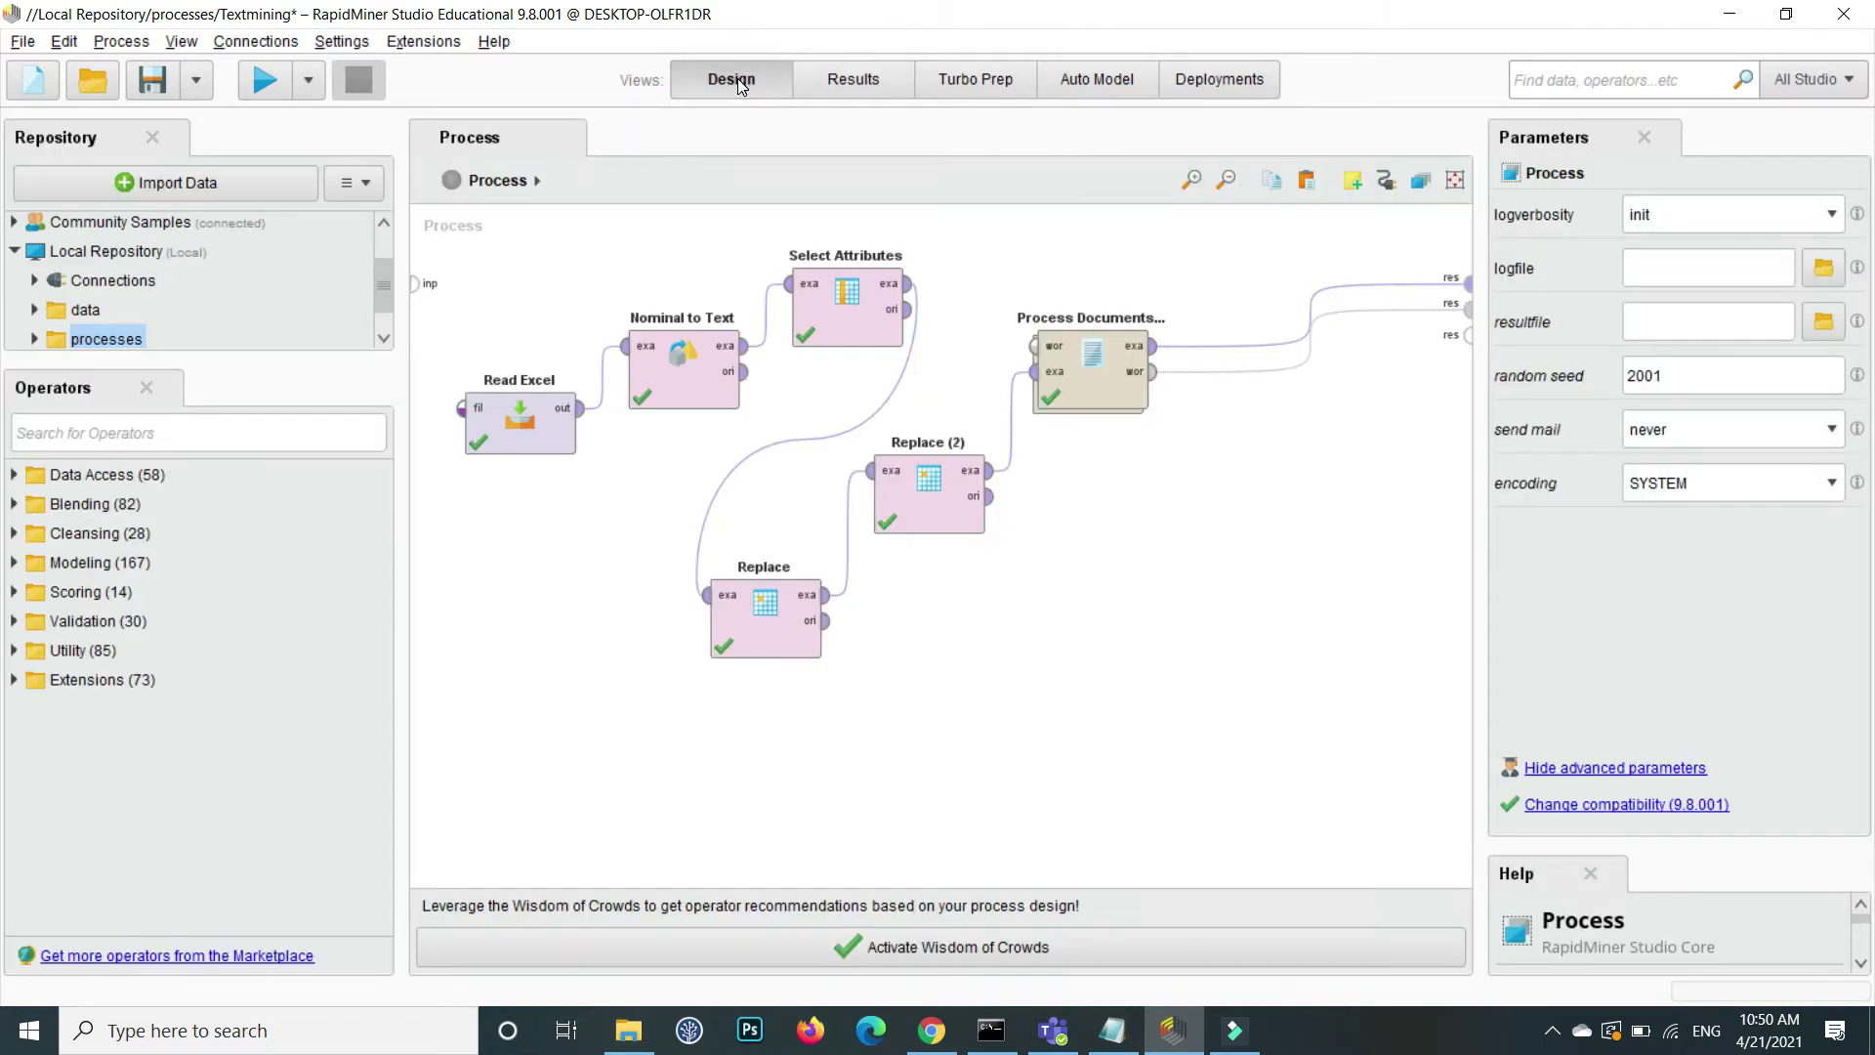
mouse_move(765, 600)
left_mouse_down()
mouse_move(765, 478)
mouse_move(739, 578)
left_mouse_up()
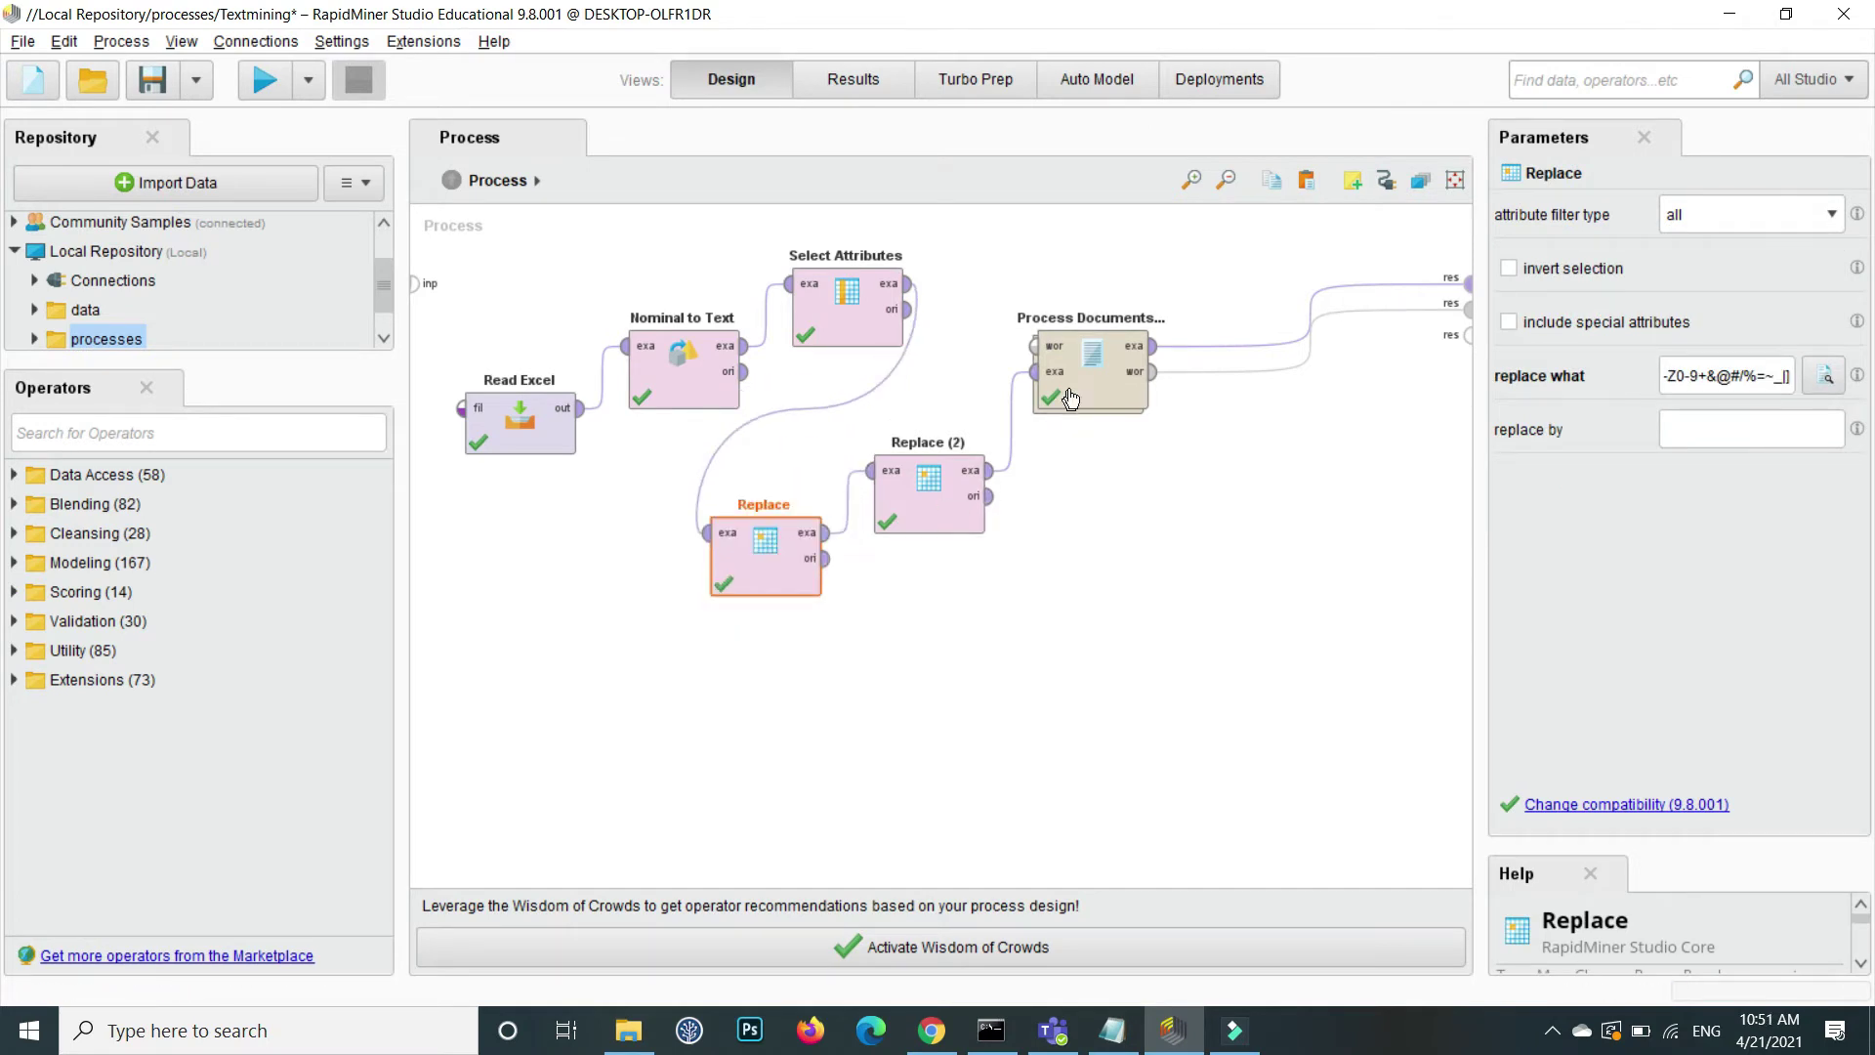
left_click(1315, 326, "alt")
left_click(1308, 341, "alt")
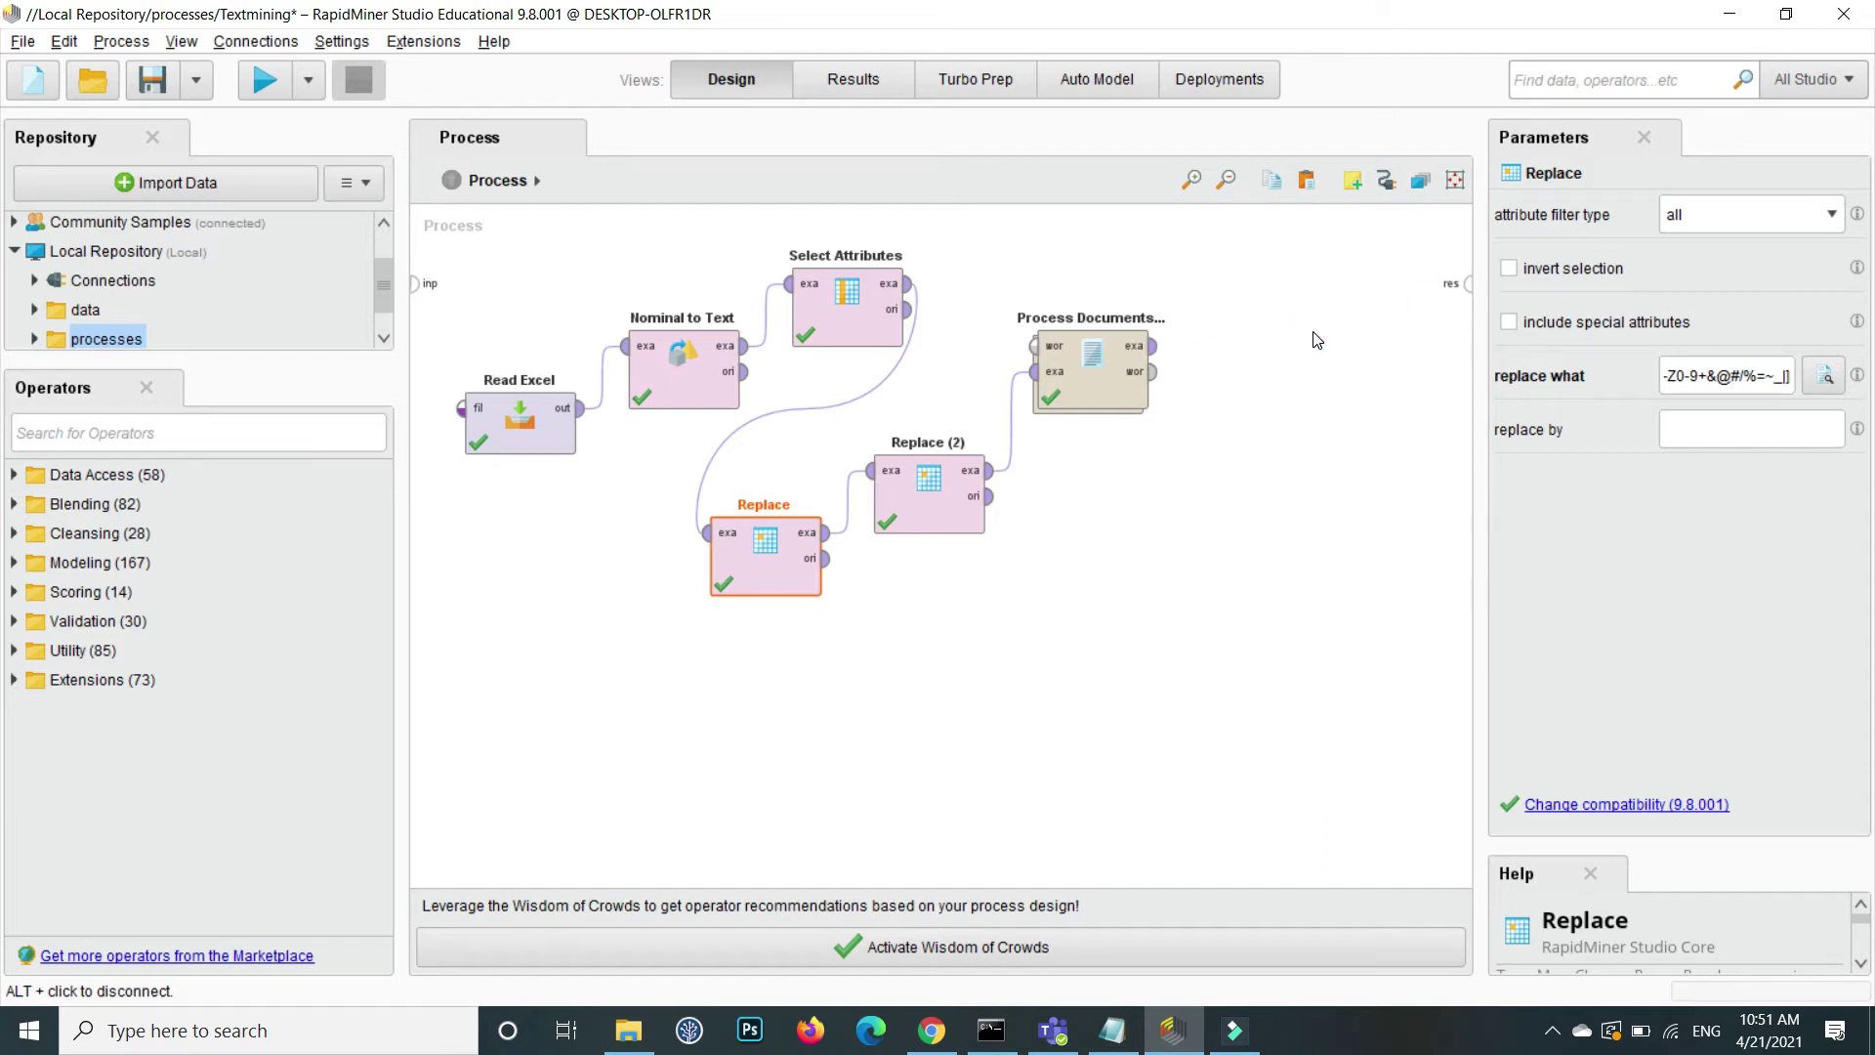
left_click(1154, 372)
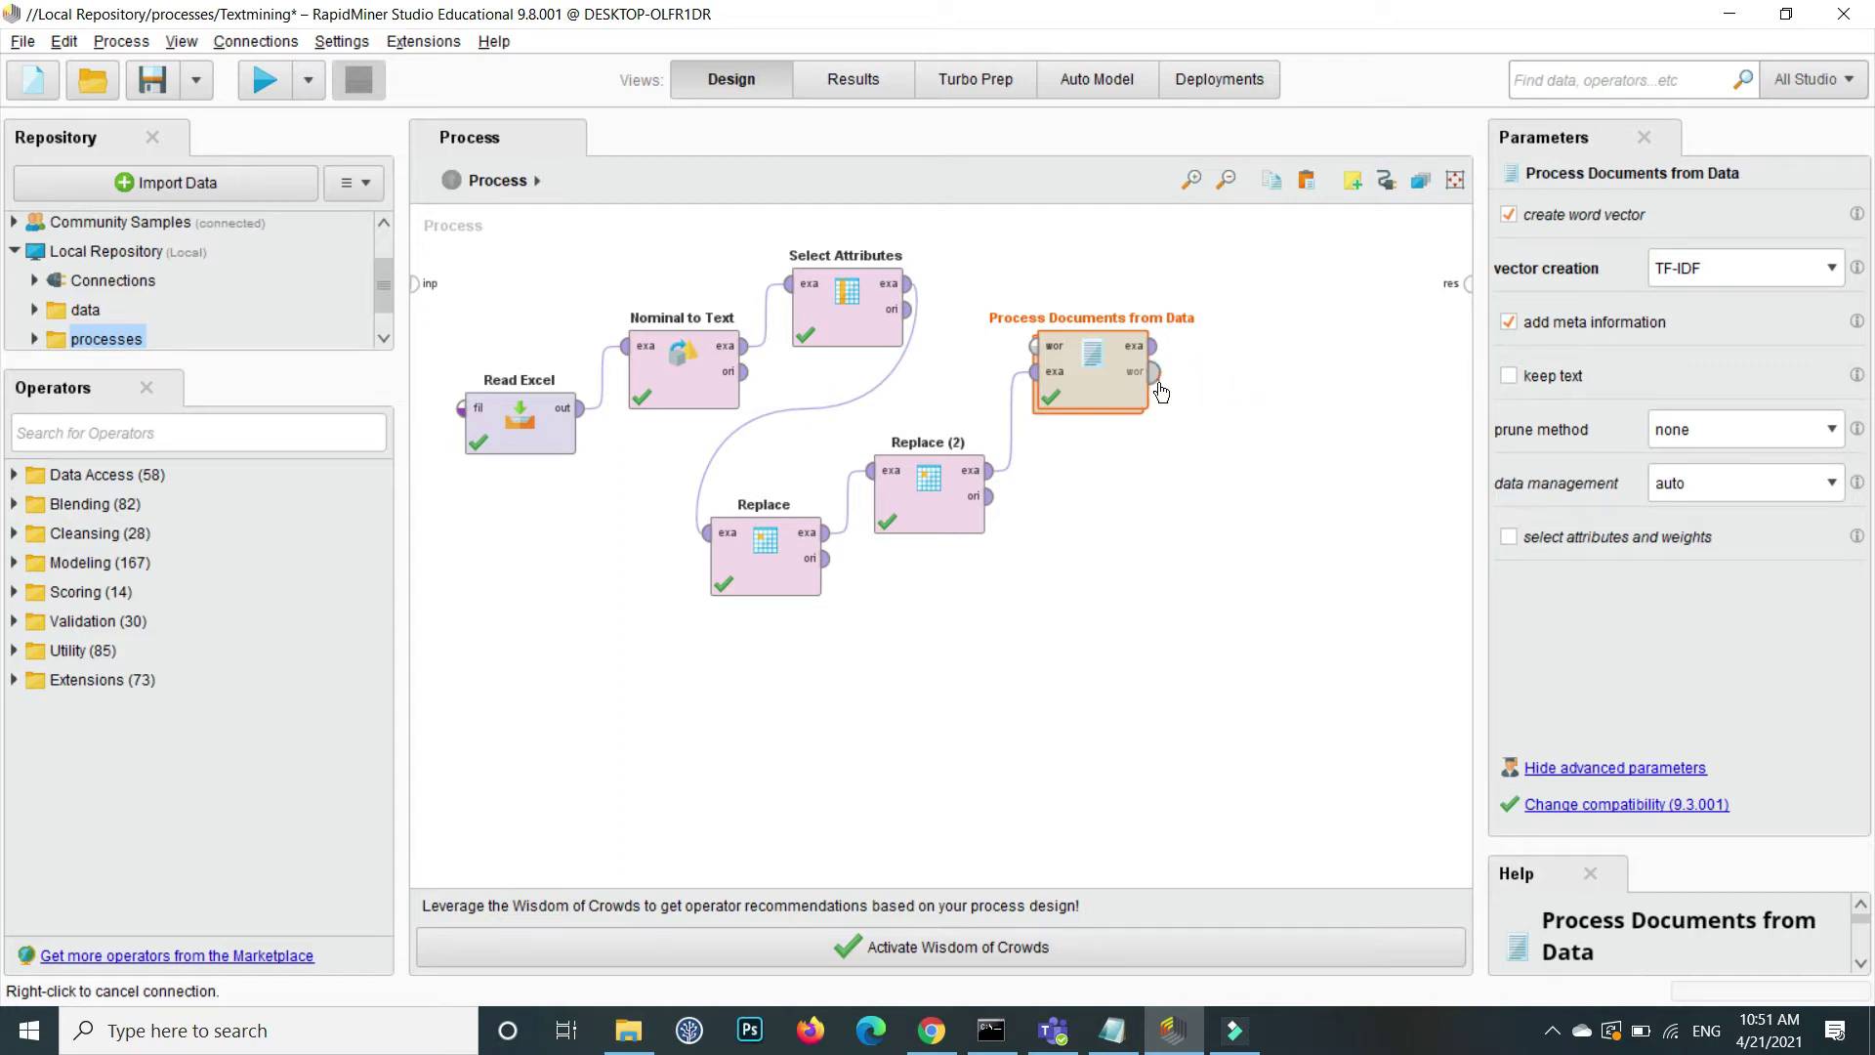
right_click(1160, 383)
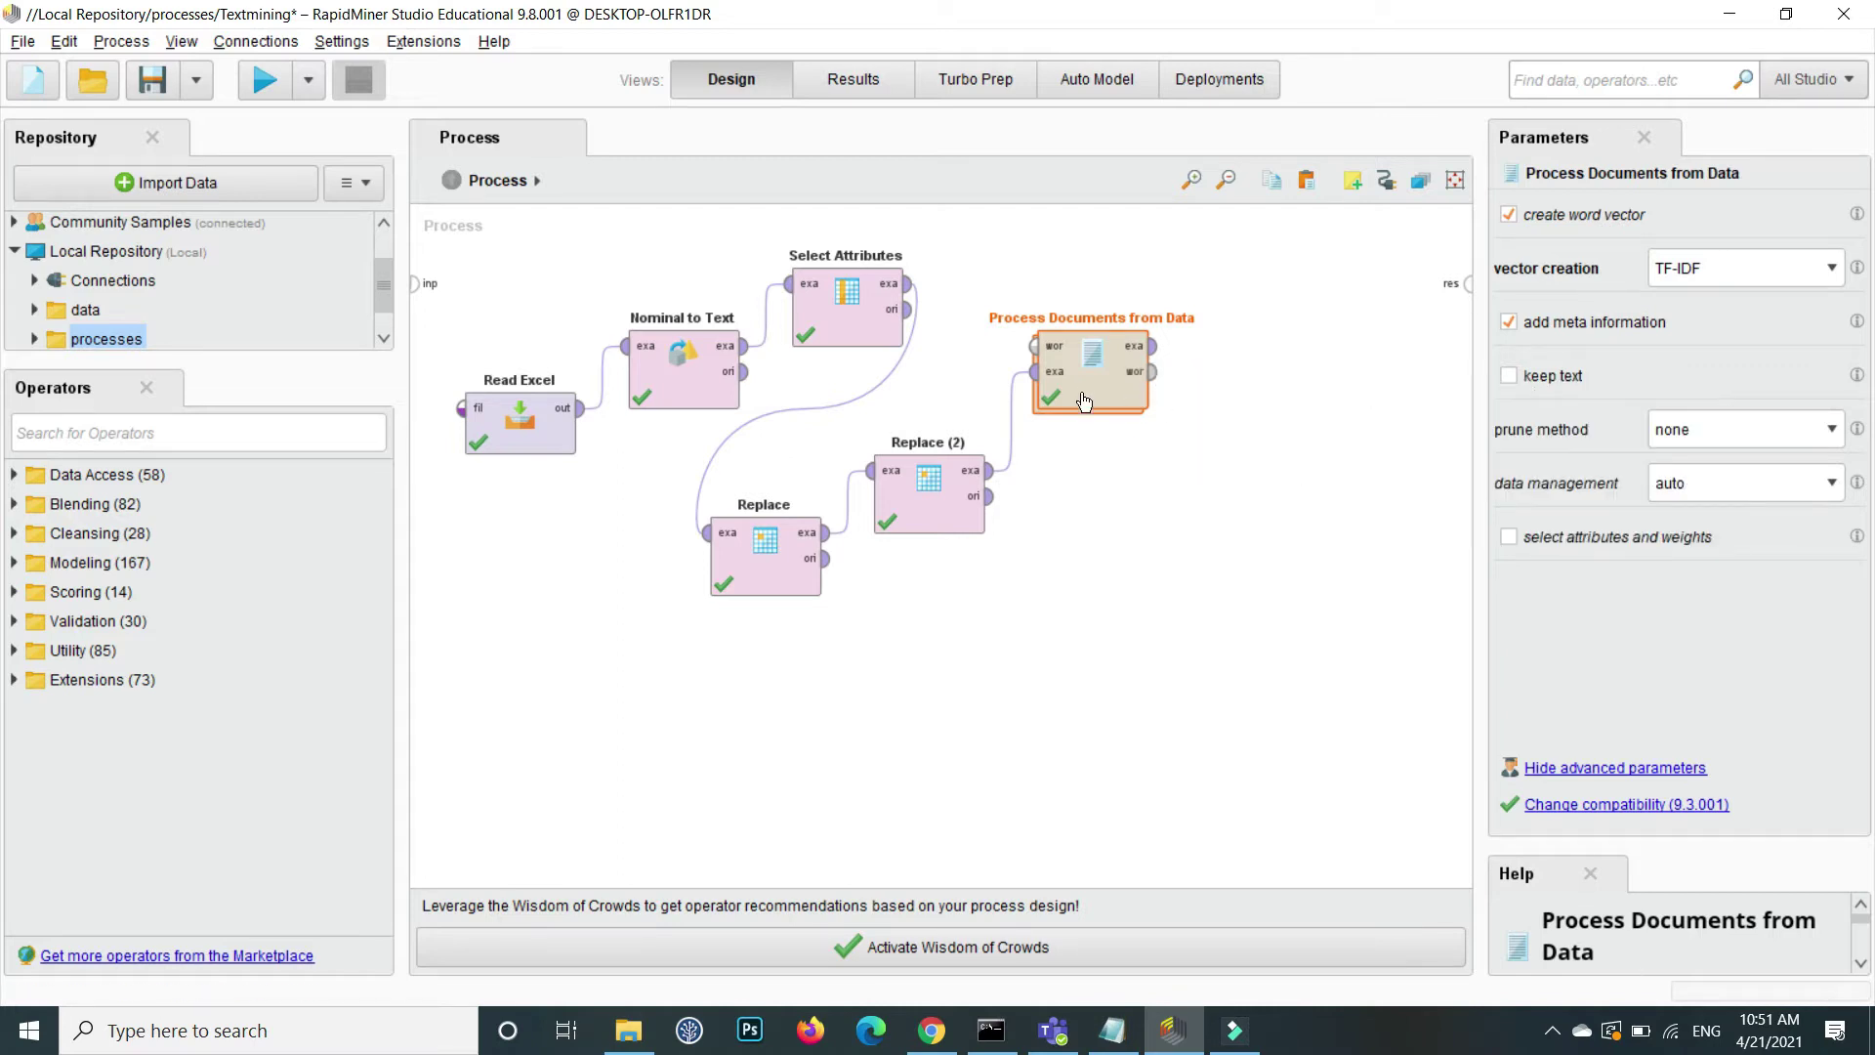
left_click_drag(1084, 394, 1084, 332)
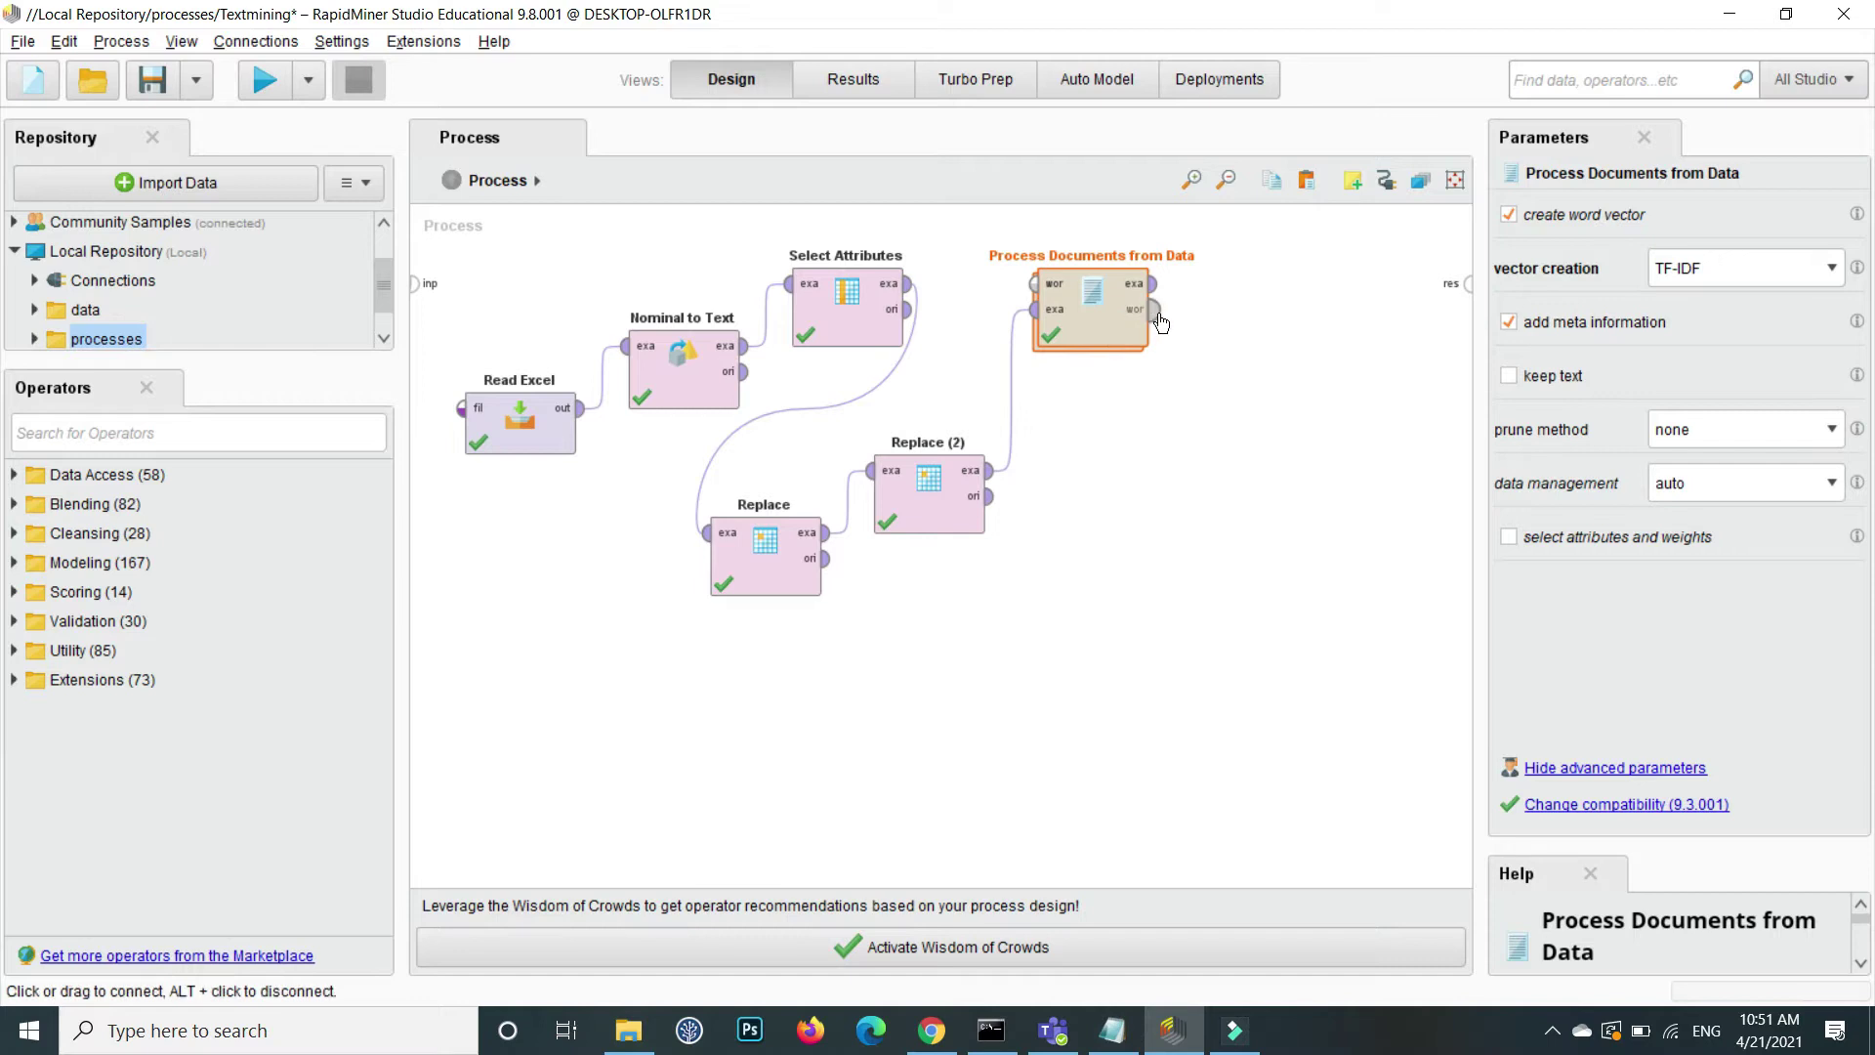
left_click(1157, 512)
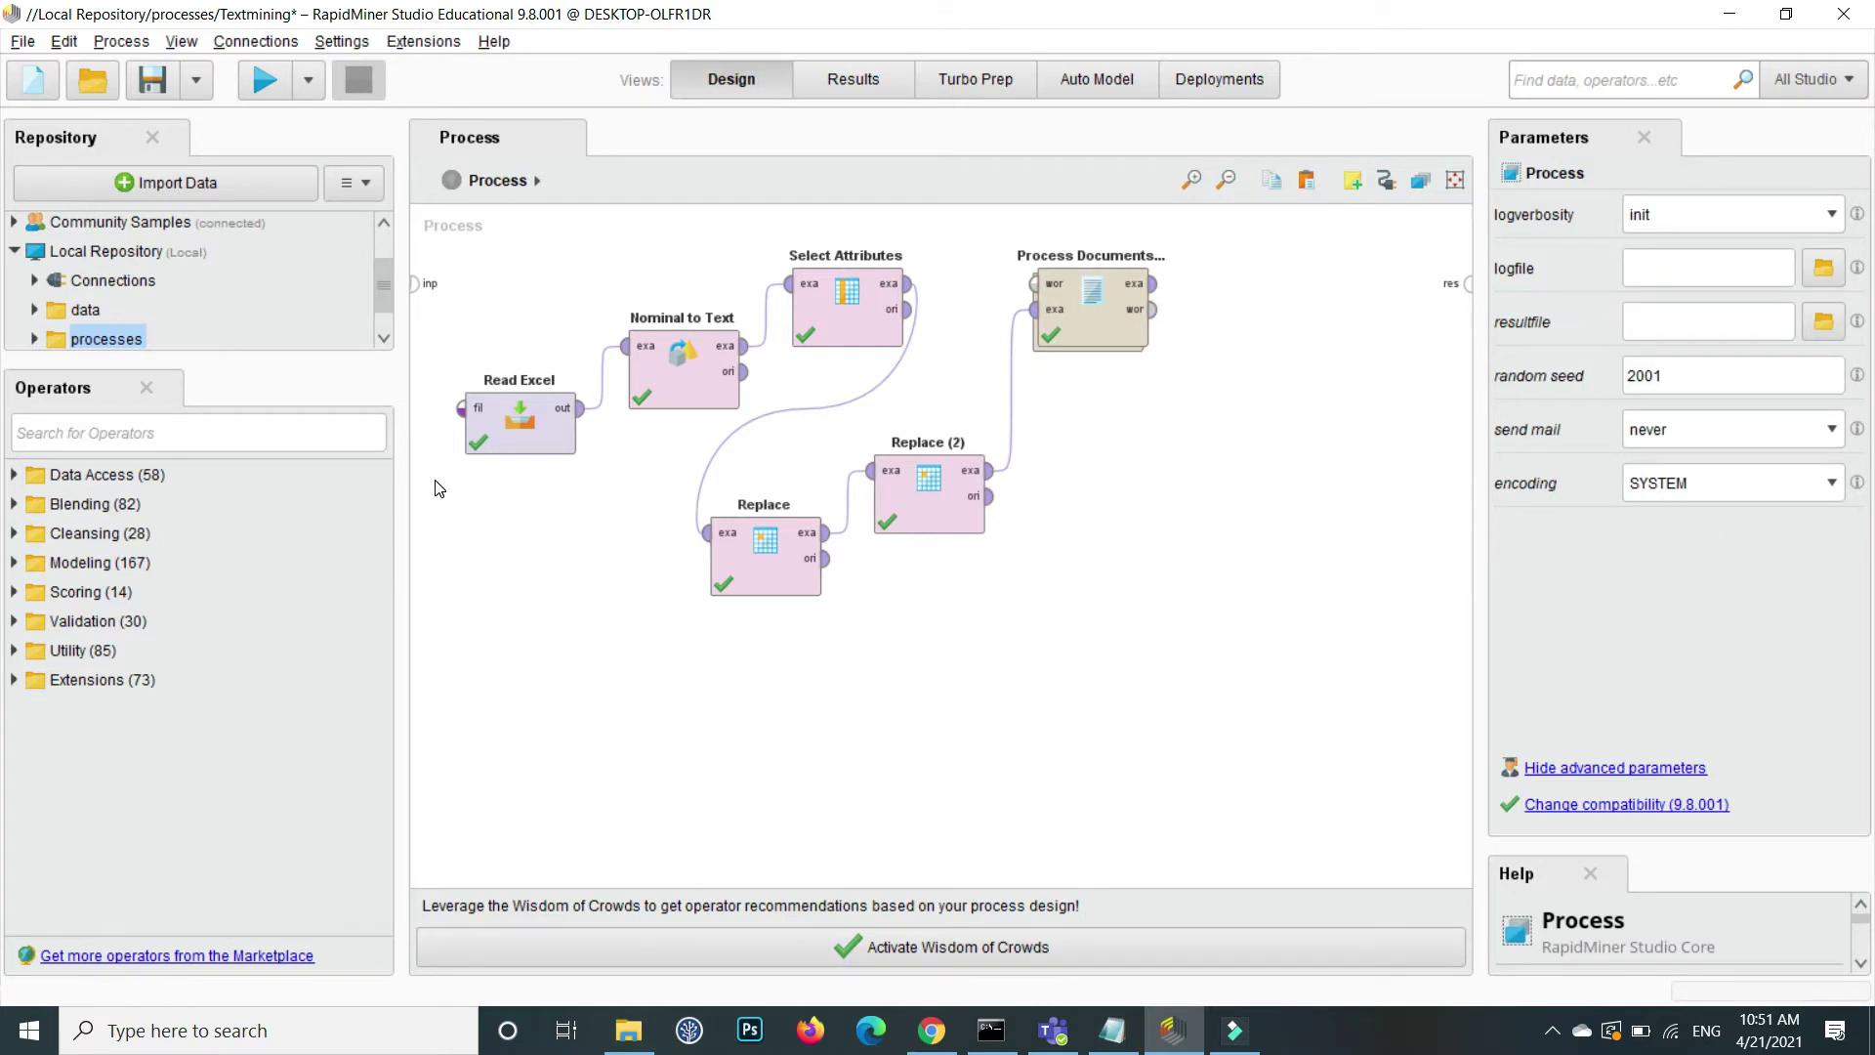
- Add WordList to Data, feed it Process Documents' word list, and wire its table to the result
left_click(239, 435)
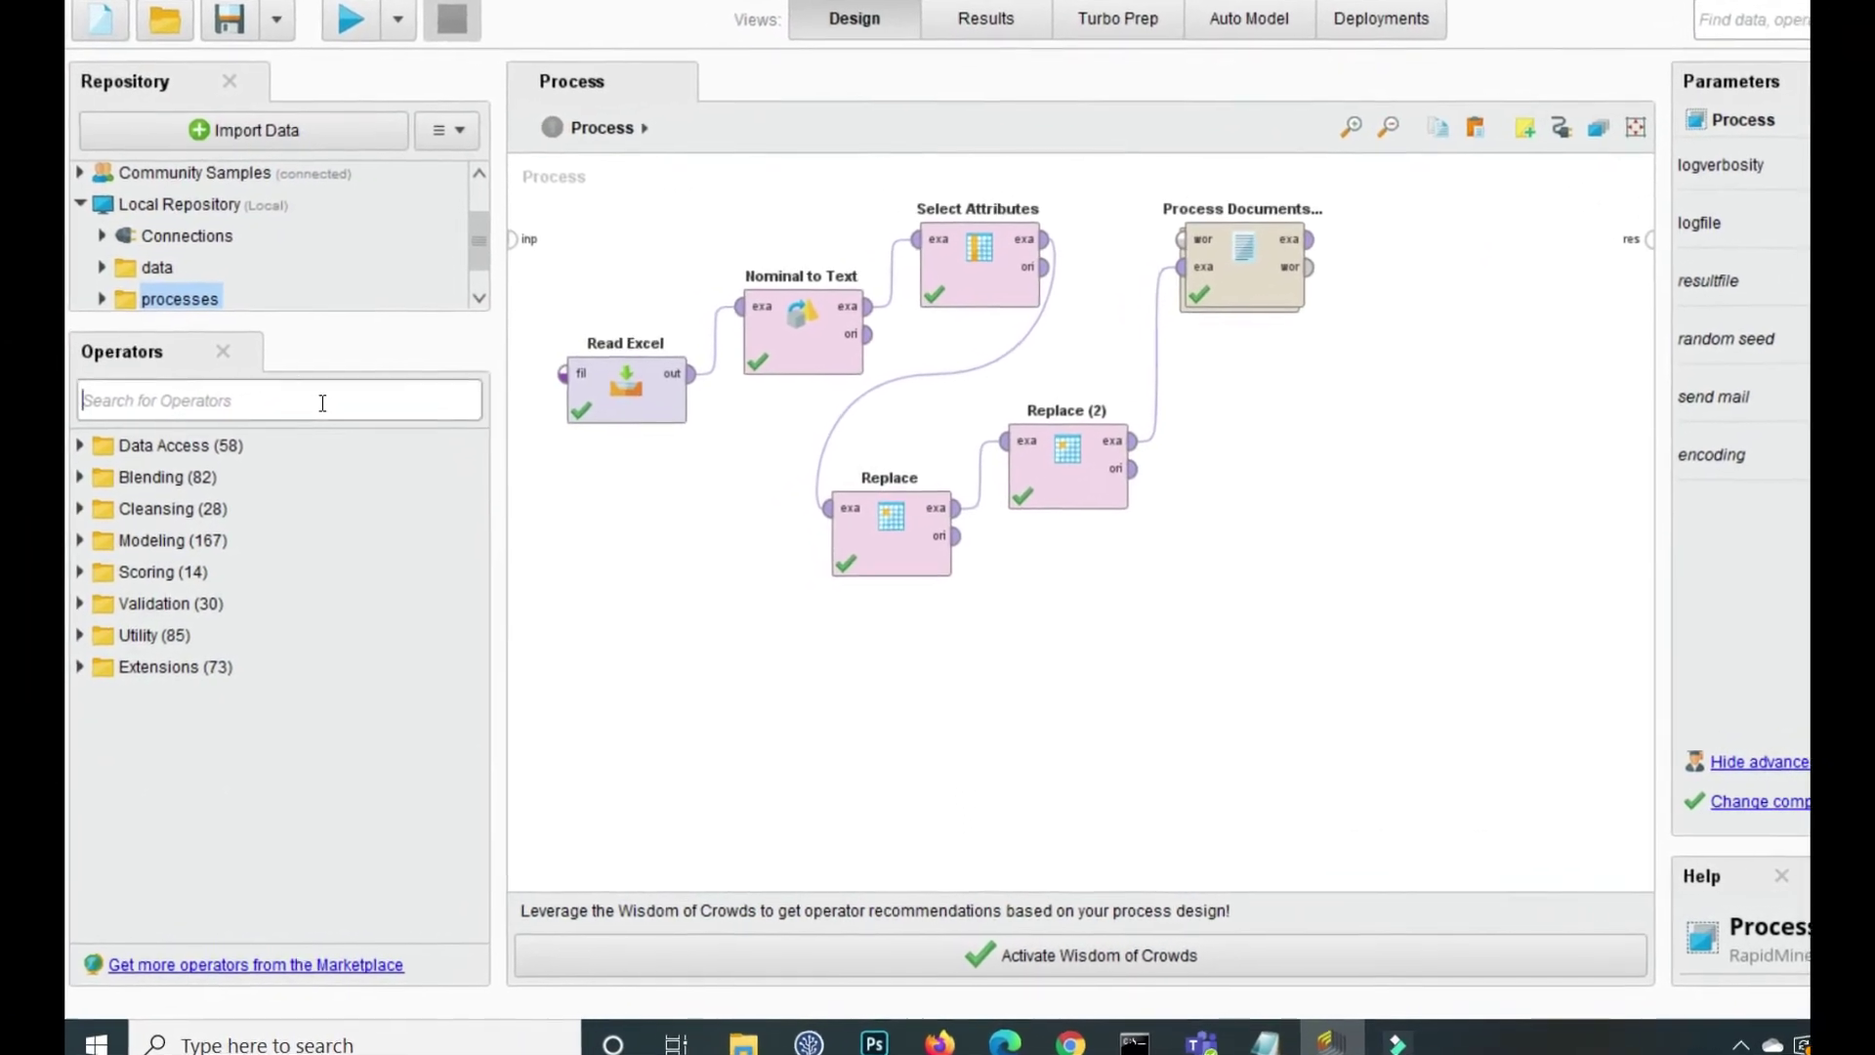
type("w")
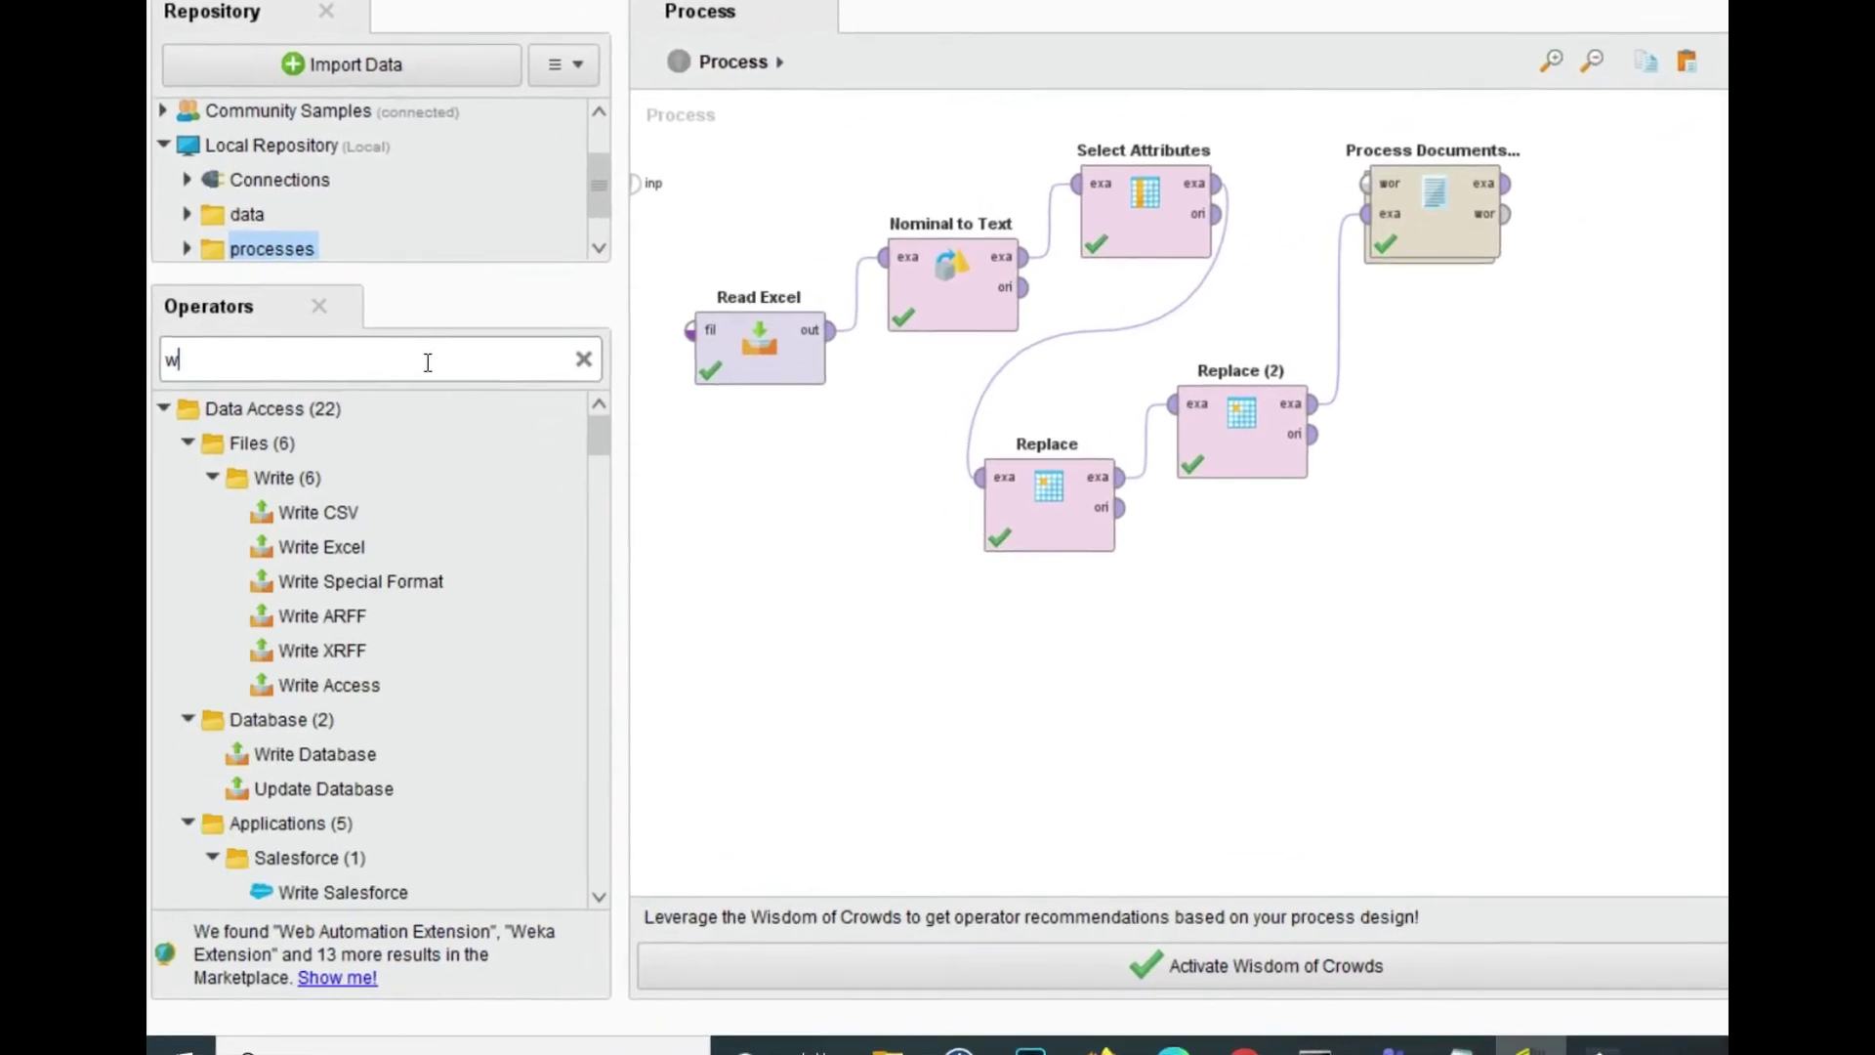
type("ord")
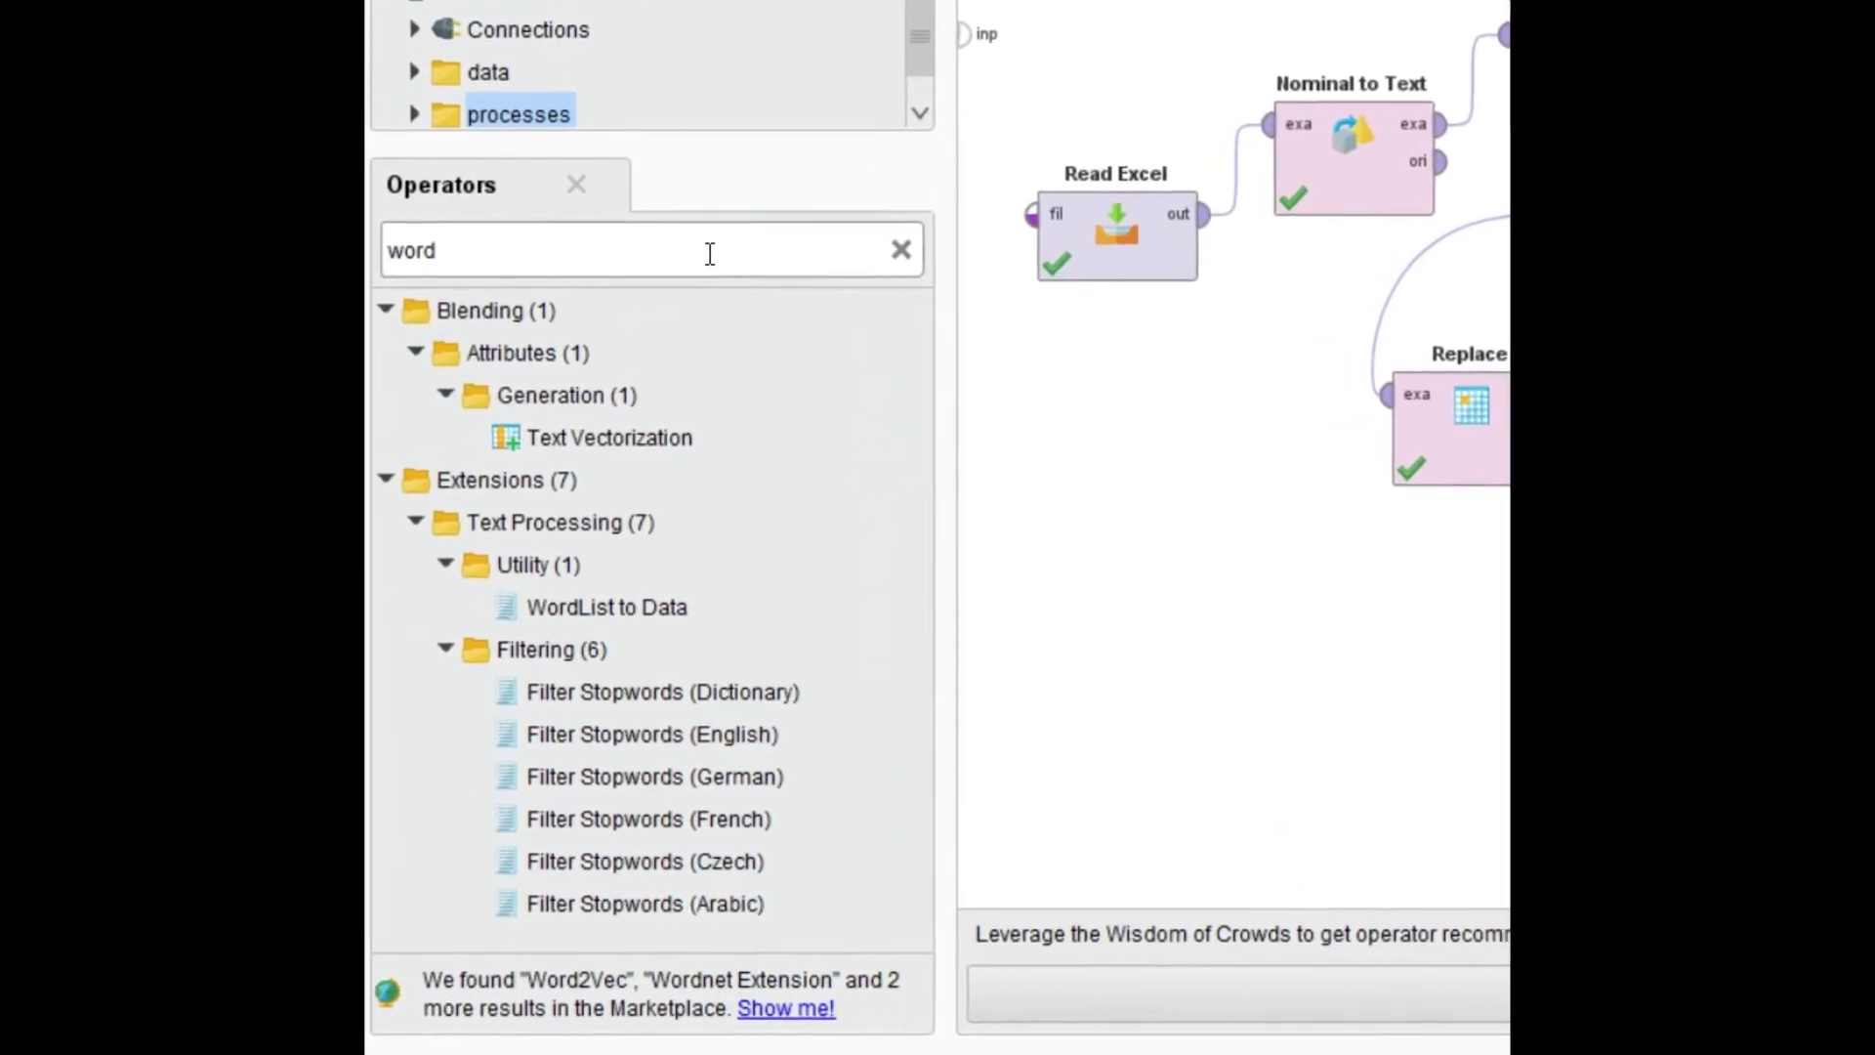
left_click(620, 613)
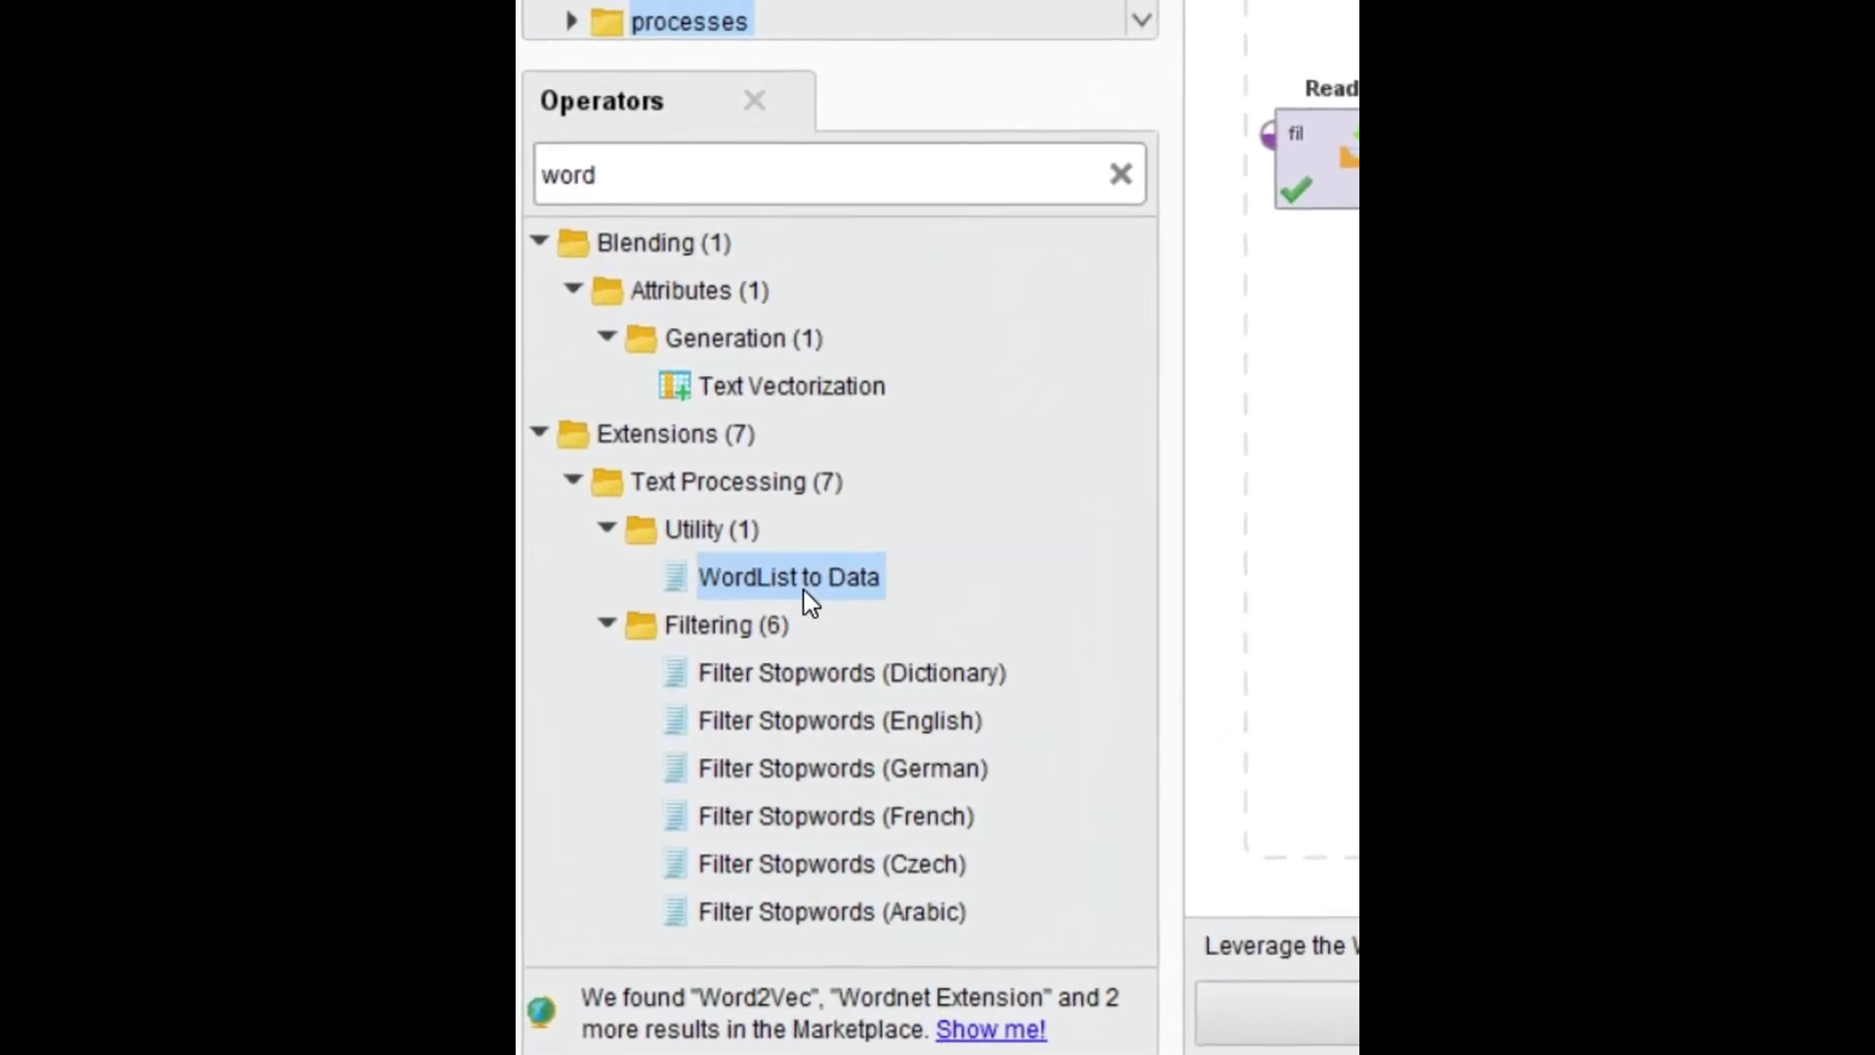
left_click_drag(807, 589, 1874, 372)
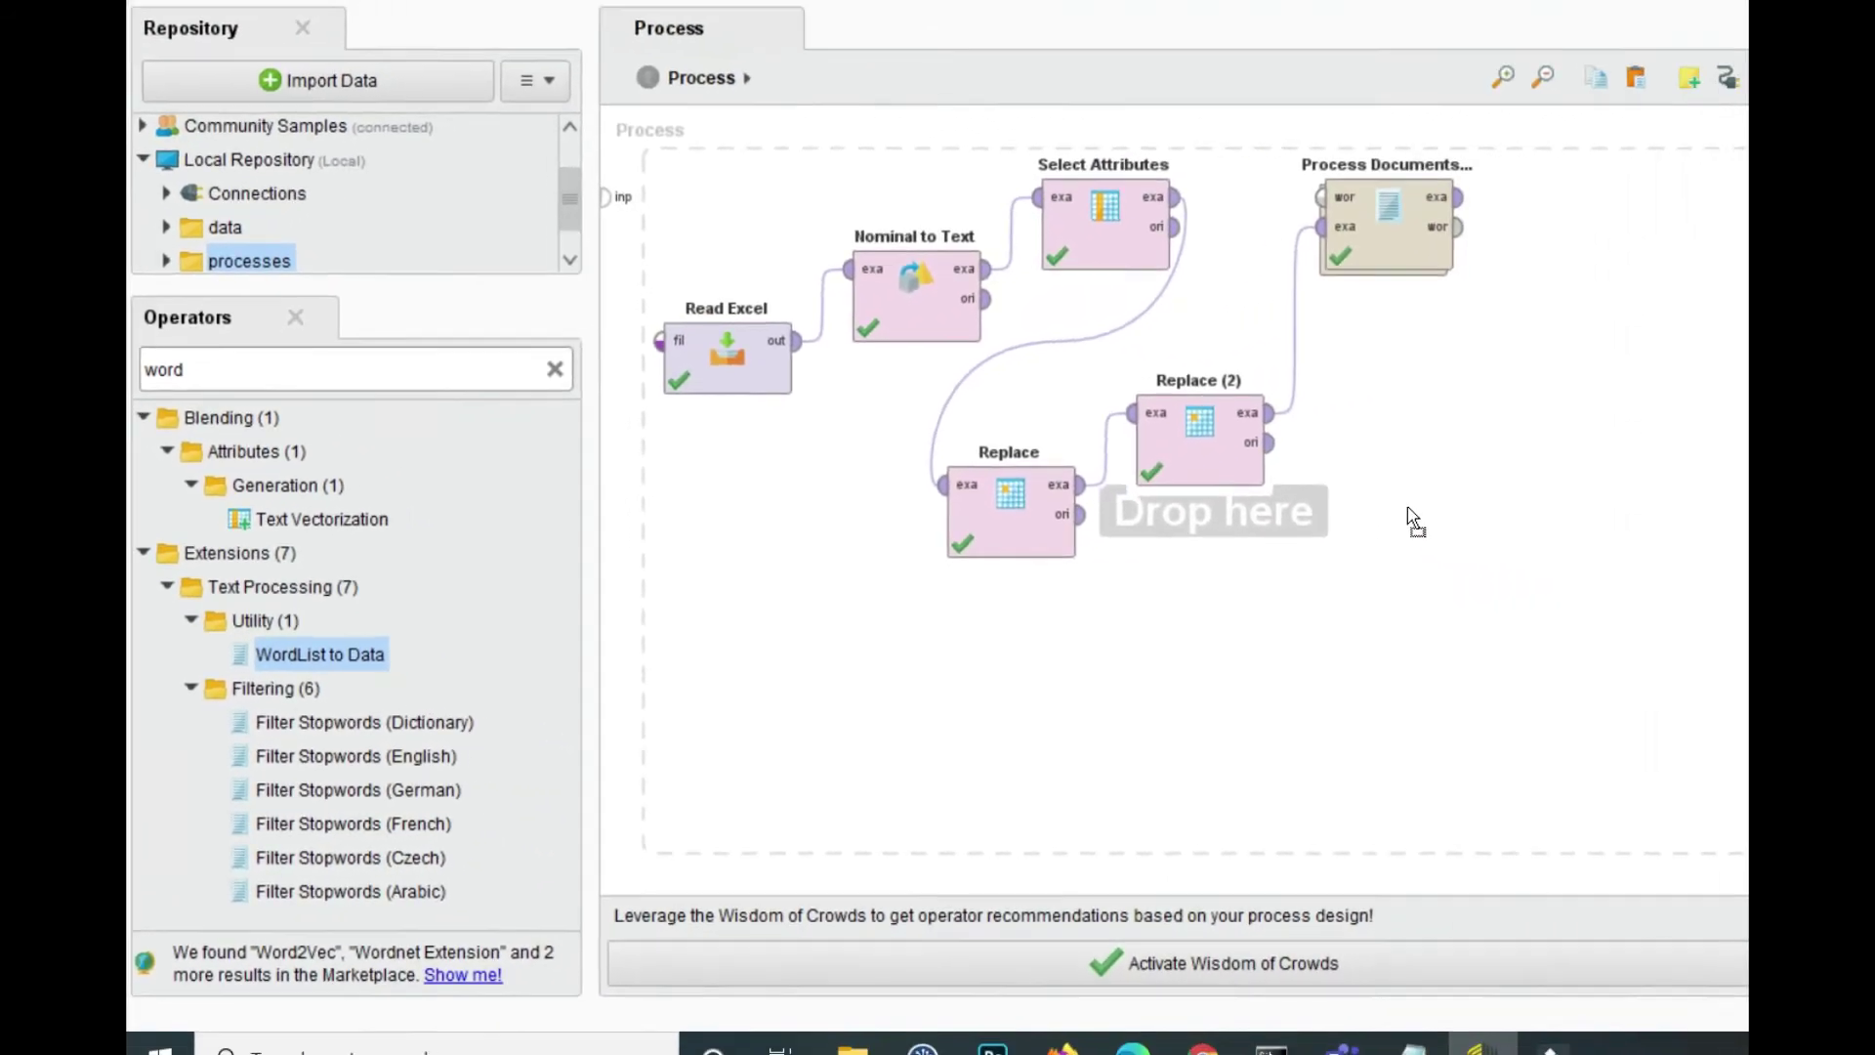
left_click_drag(1414, 517, 1418, 519)
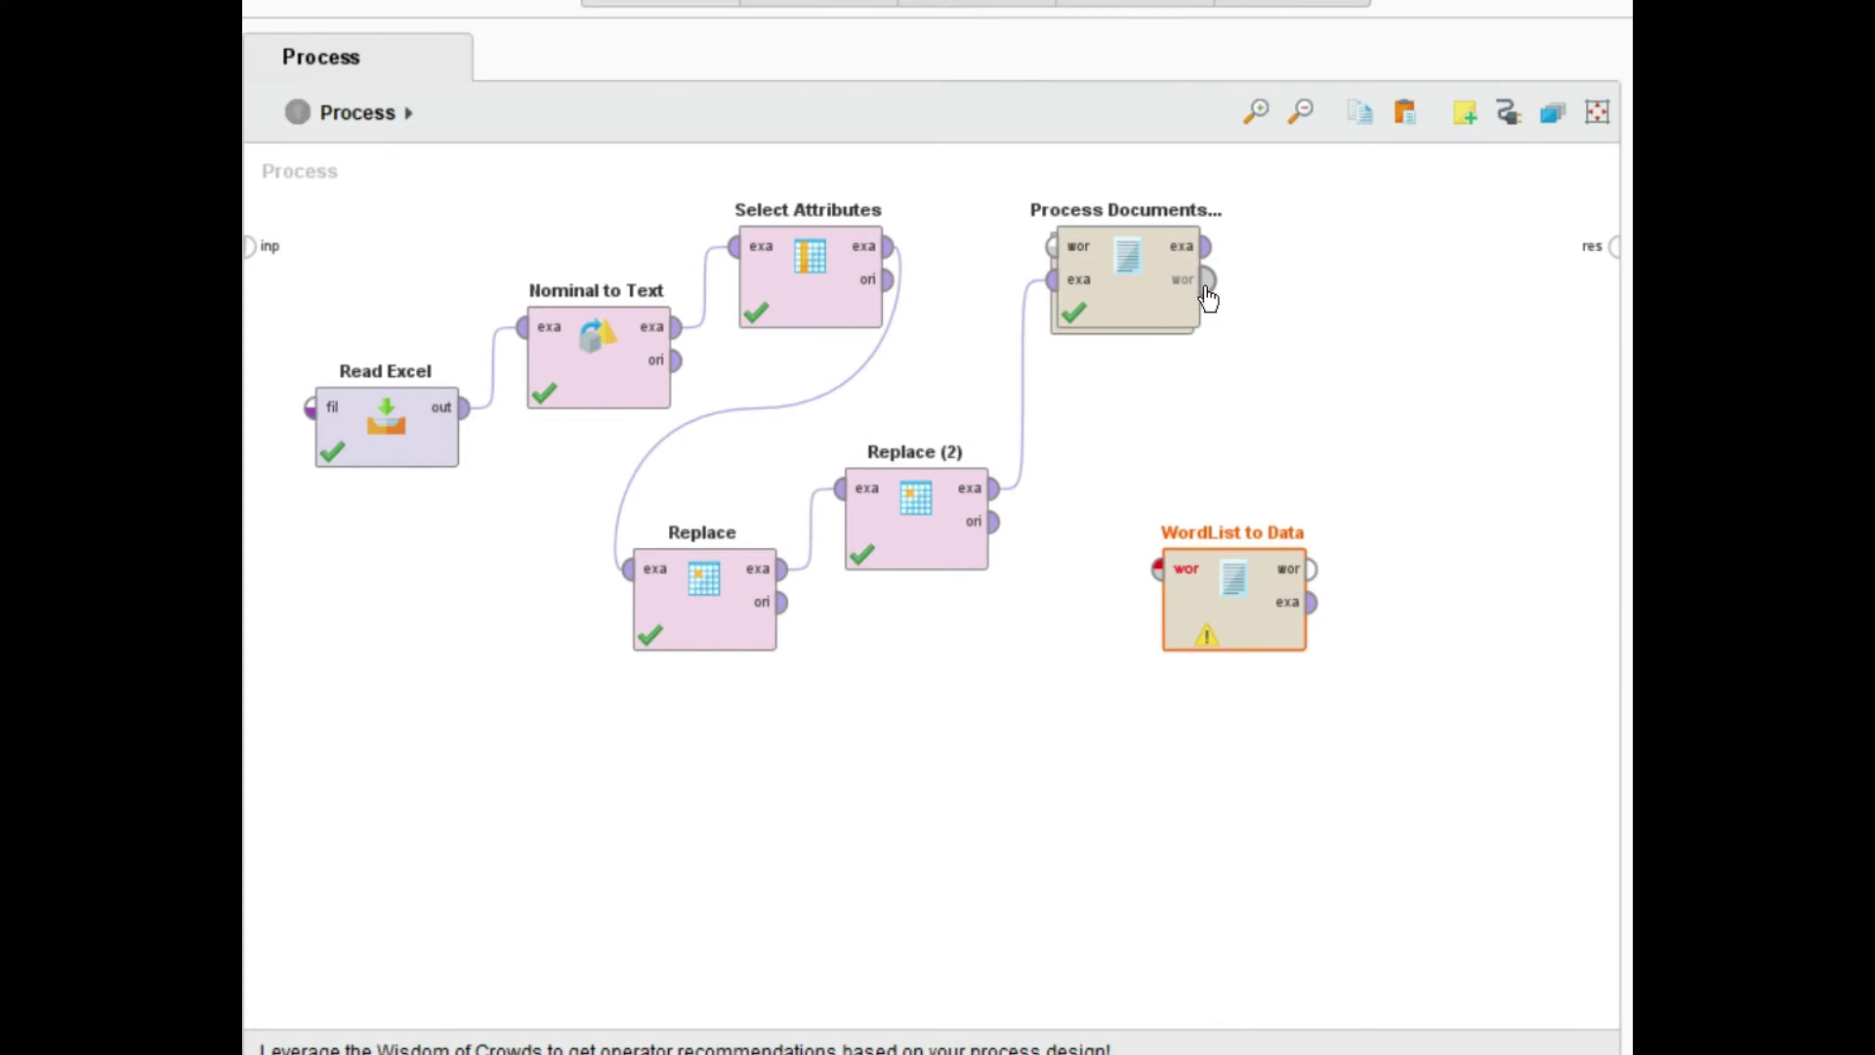
left_click_drag(1208, 283, 1128, 669)
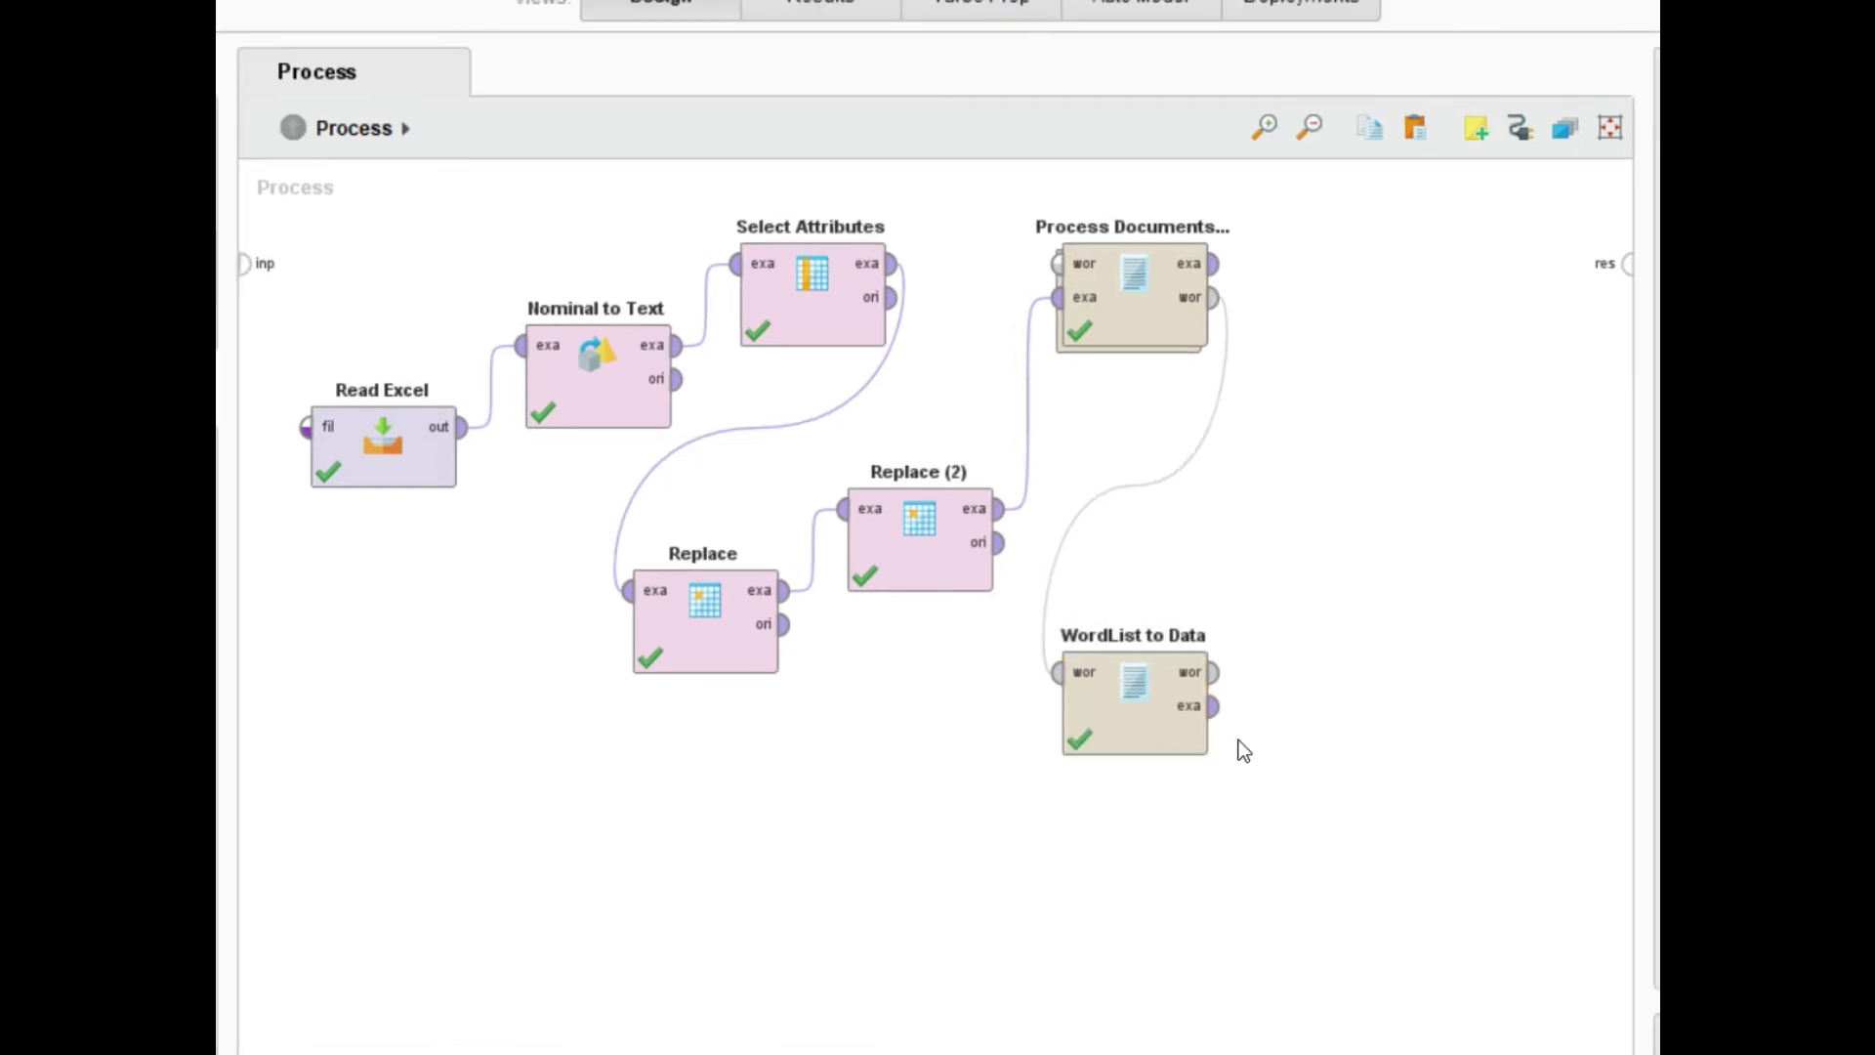
mouse_move(1213, 705)
left_mouse_down()
mouse_move(1308, 643)
mouse_move(1629, 282)
left_mouse_up()
- Run the process and sort the 9,076-word table by total descending: covid, vaccine, people
key("F11")
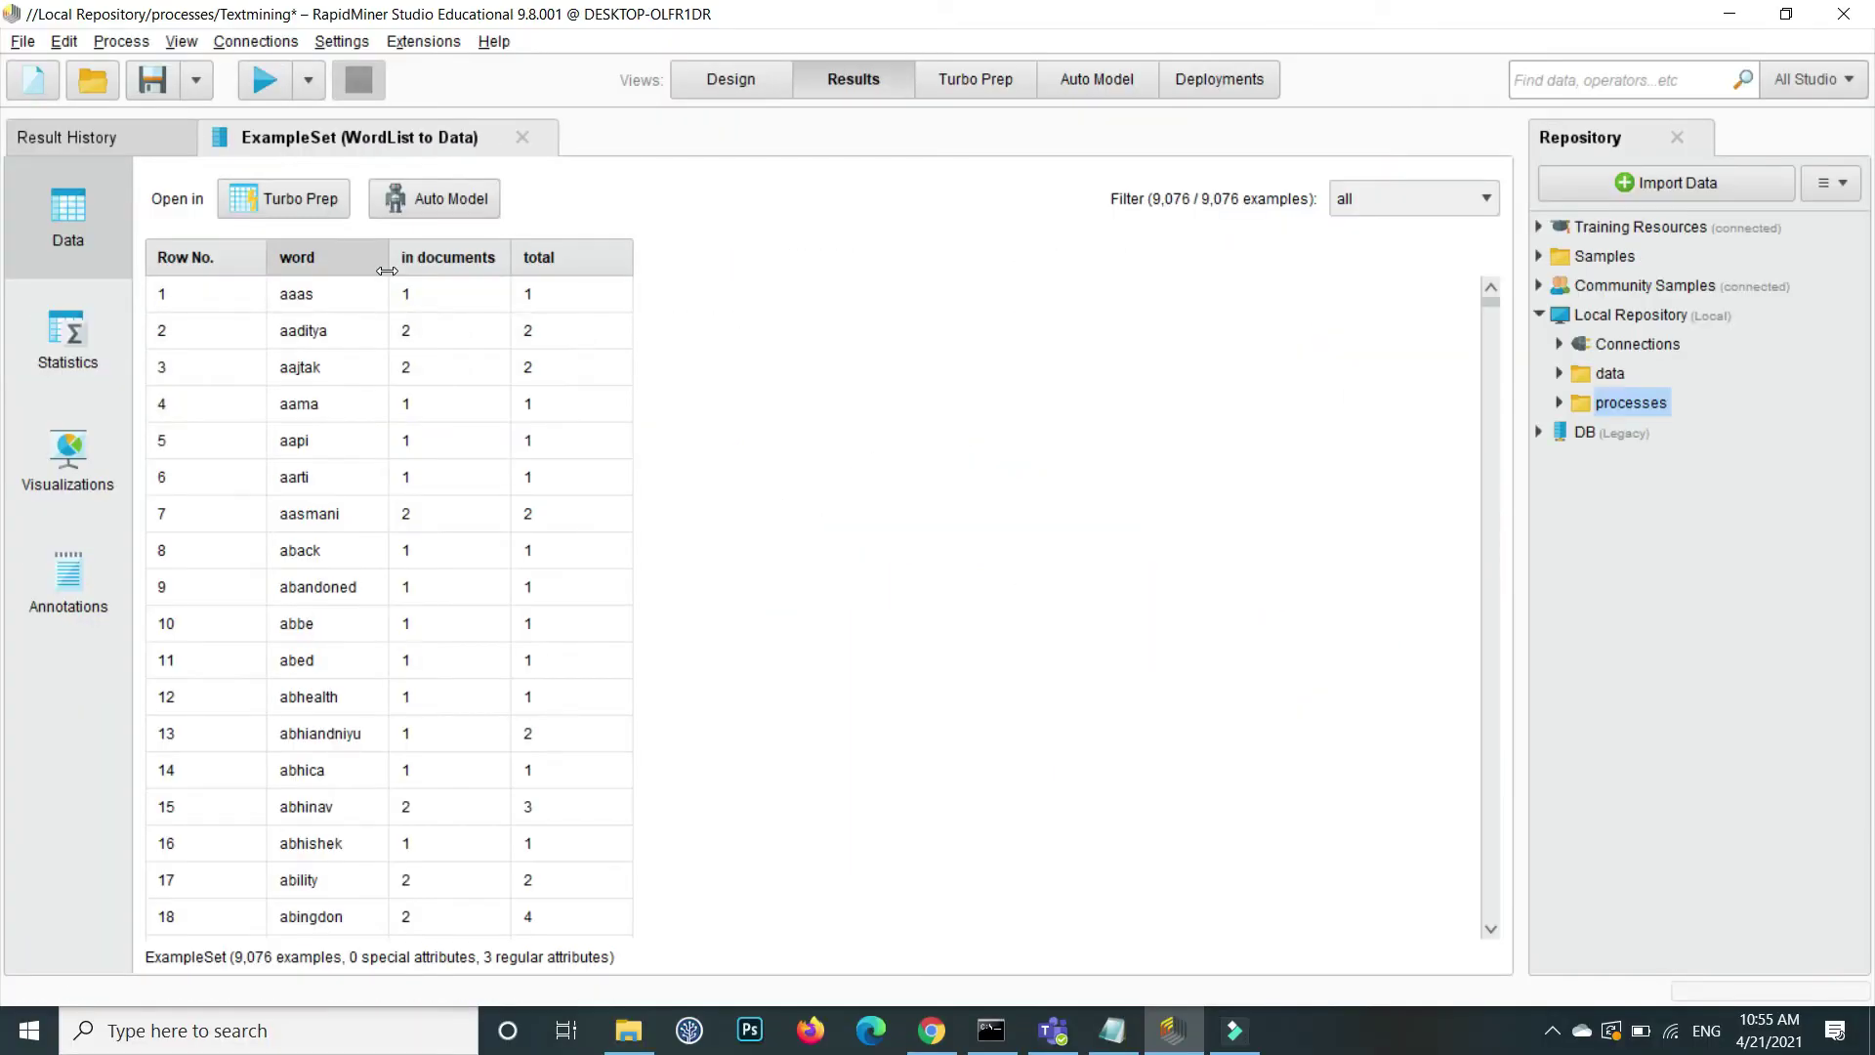
left_click_drag(389, 257, 431, 257)
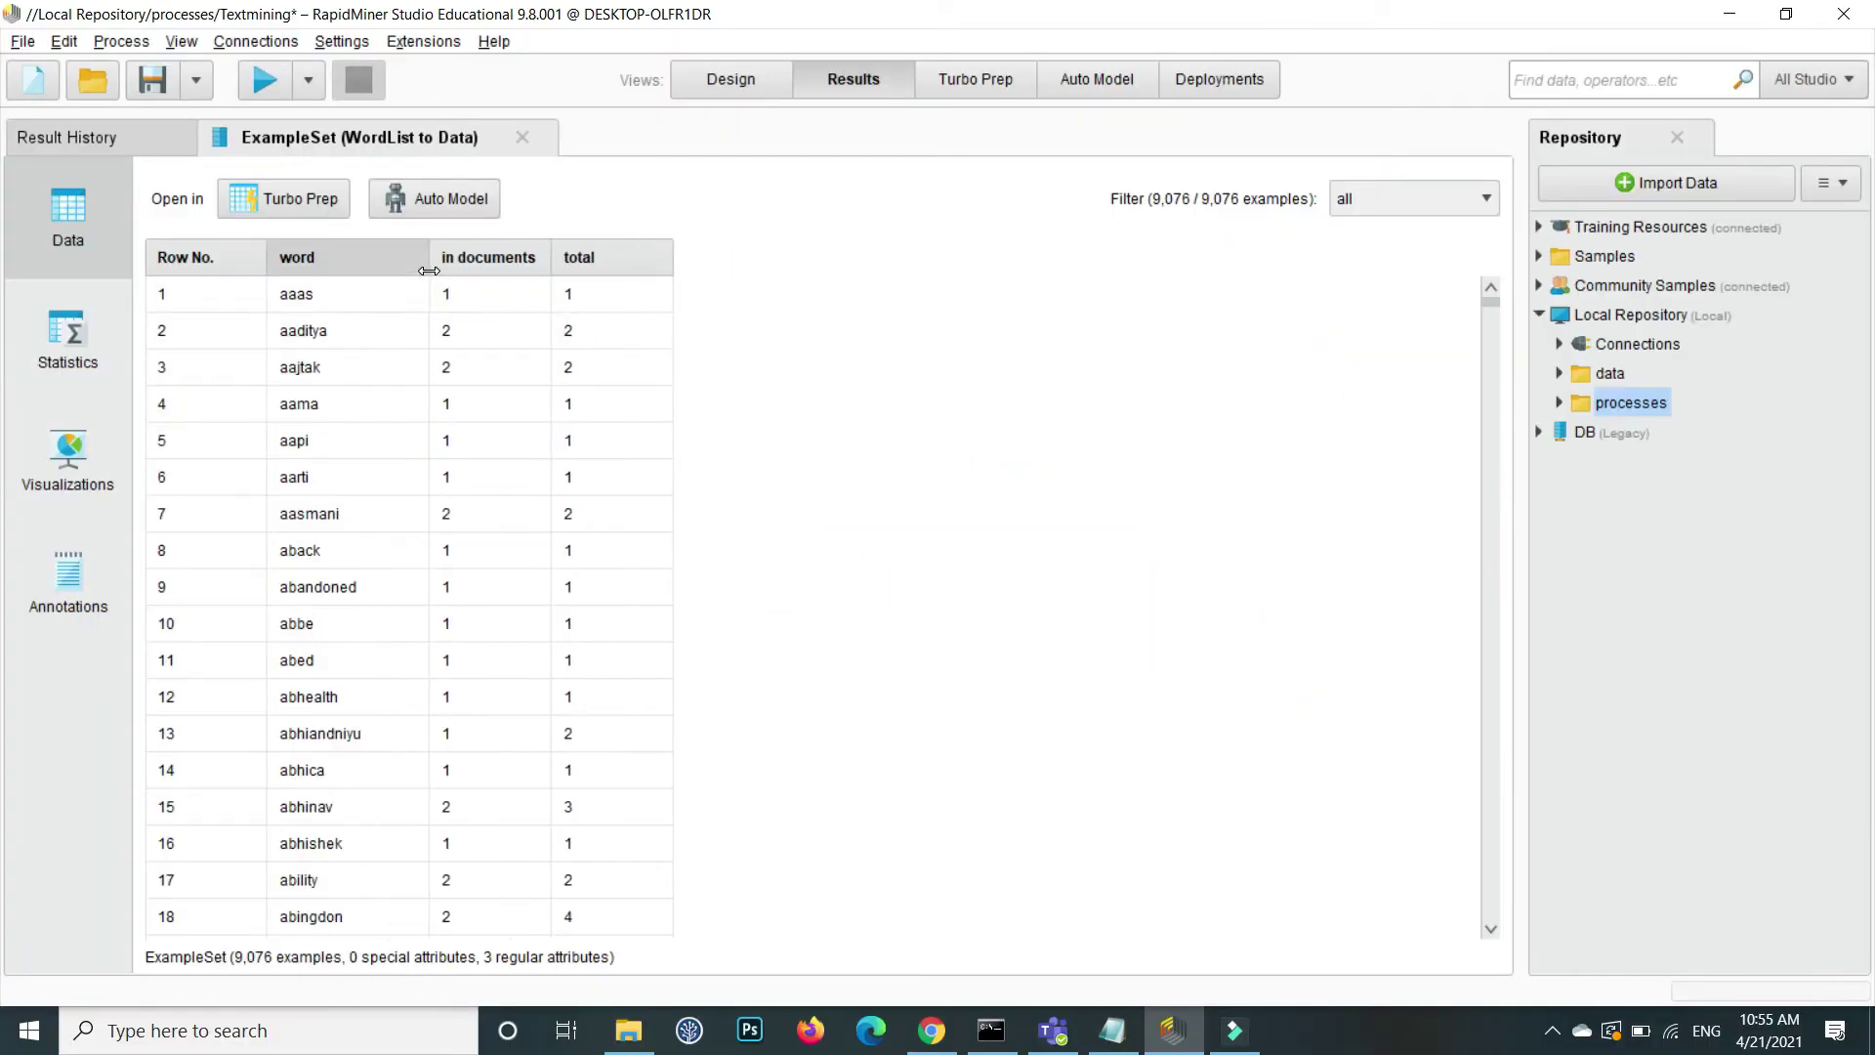
left_click(606, 260)
left_click(606, 261)
left_click(328, 299)
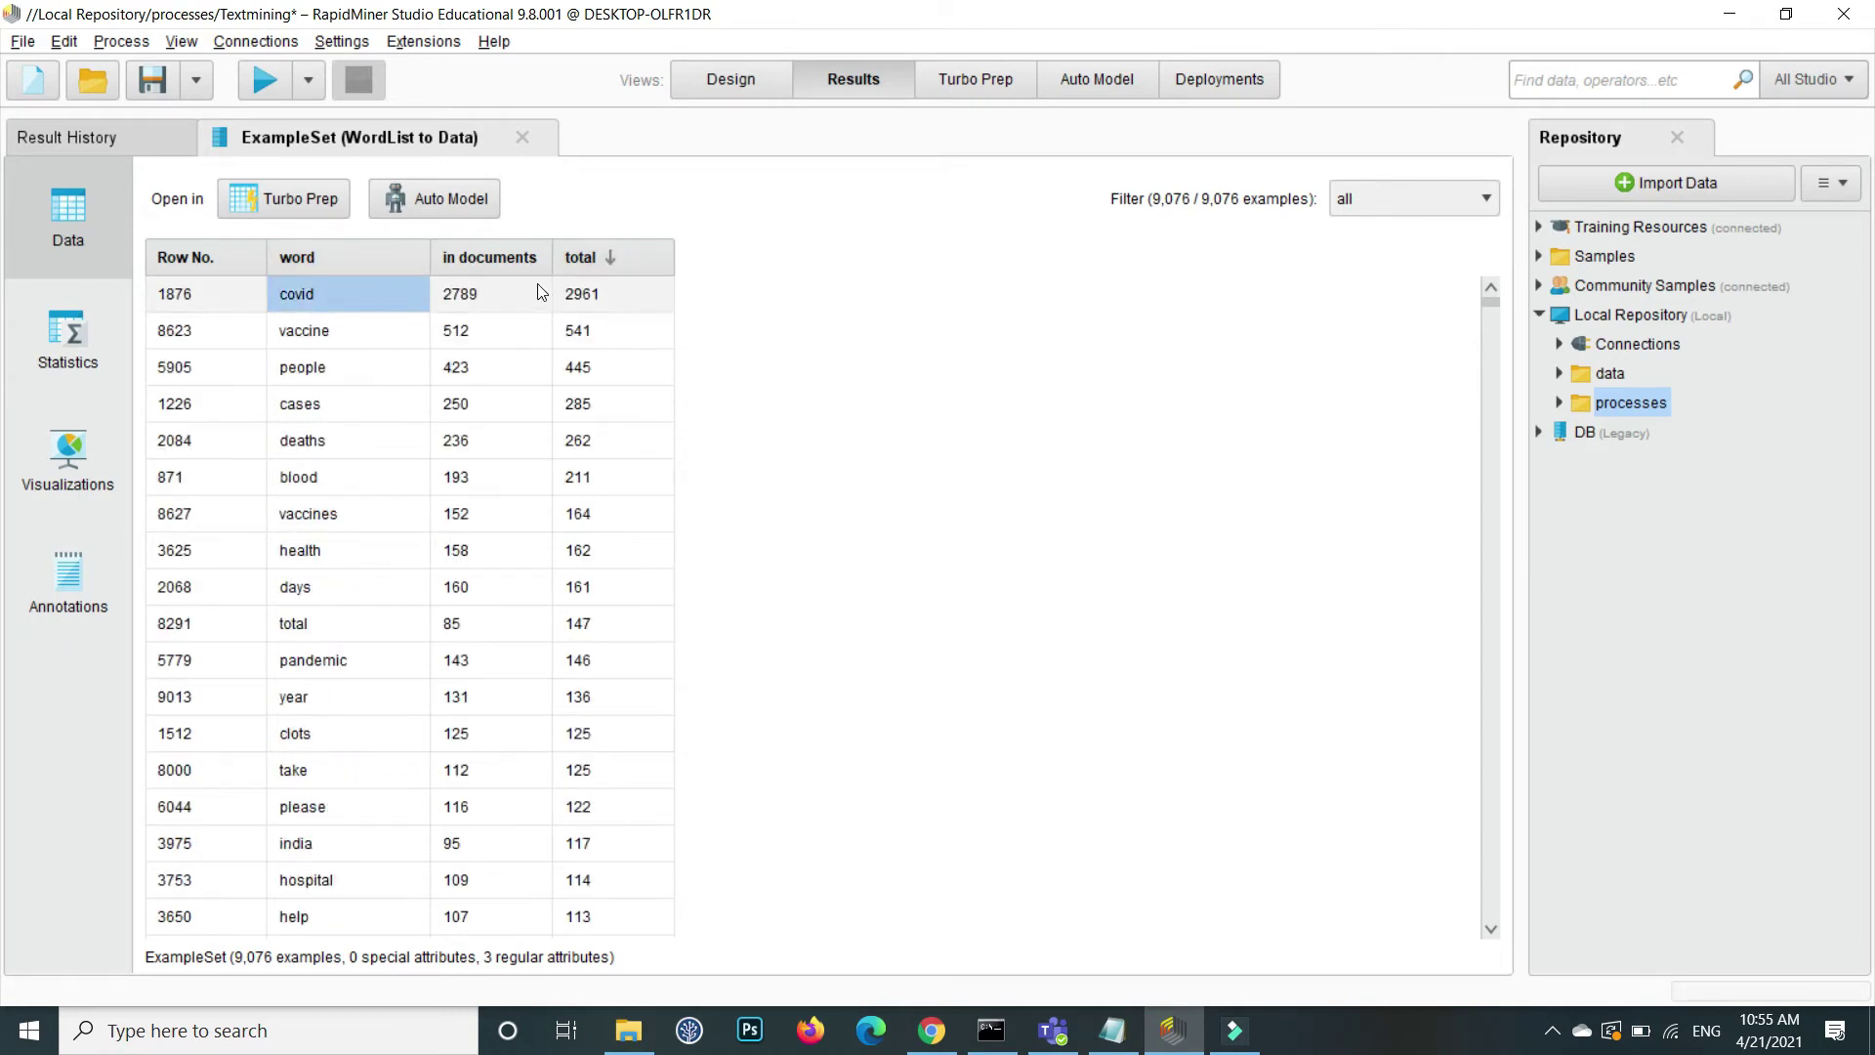
left_click(337, 334)
left_click(351, 365)
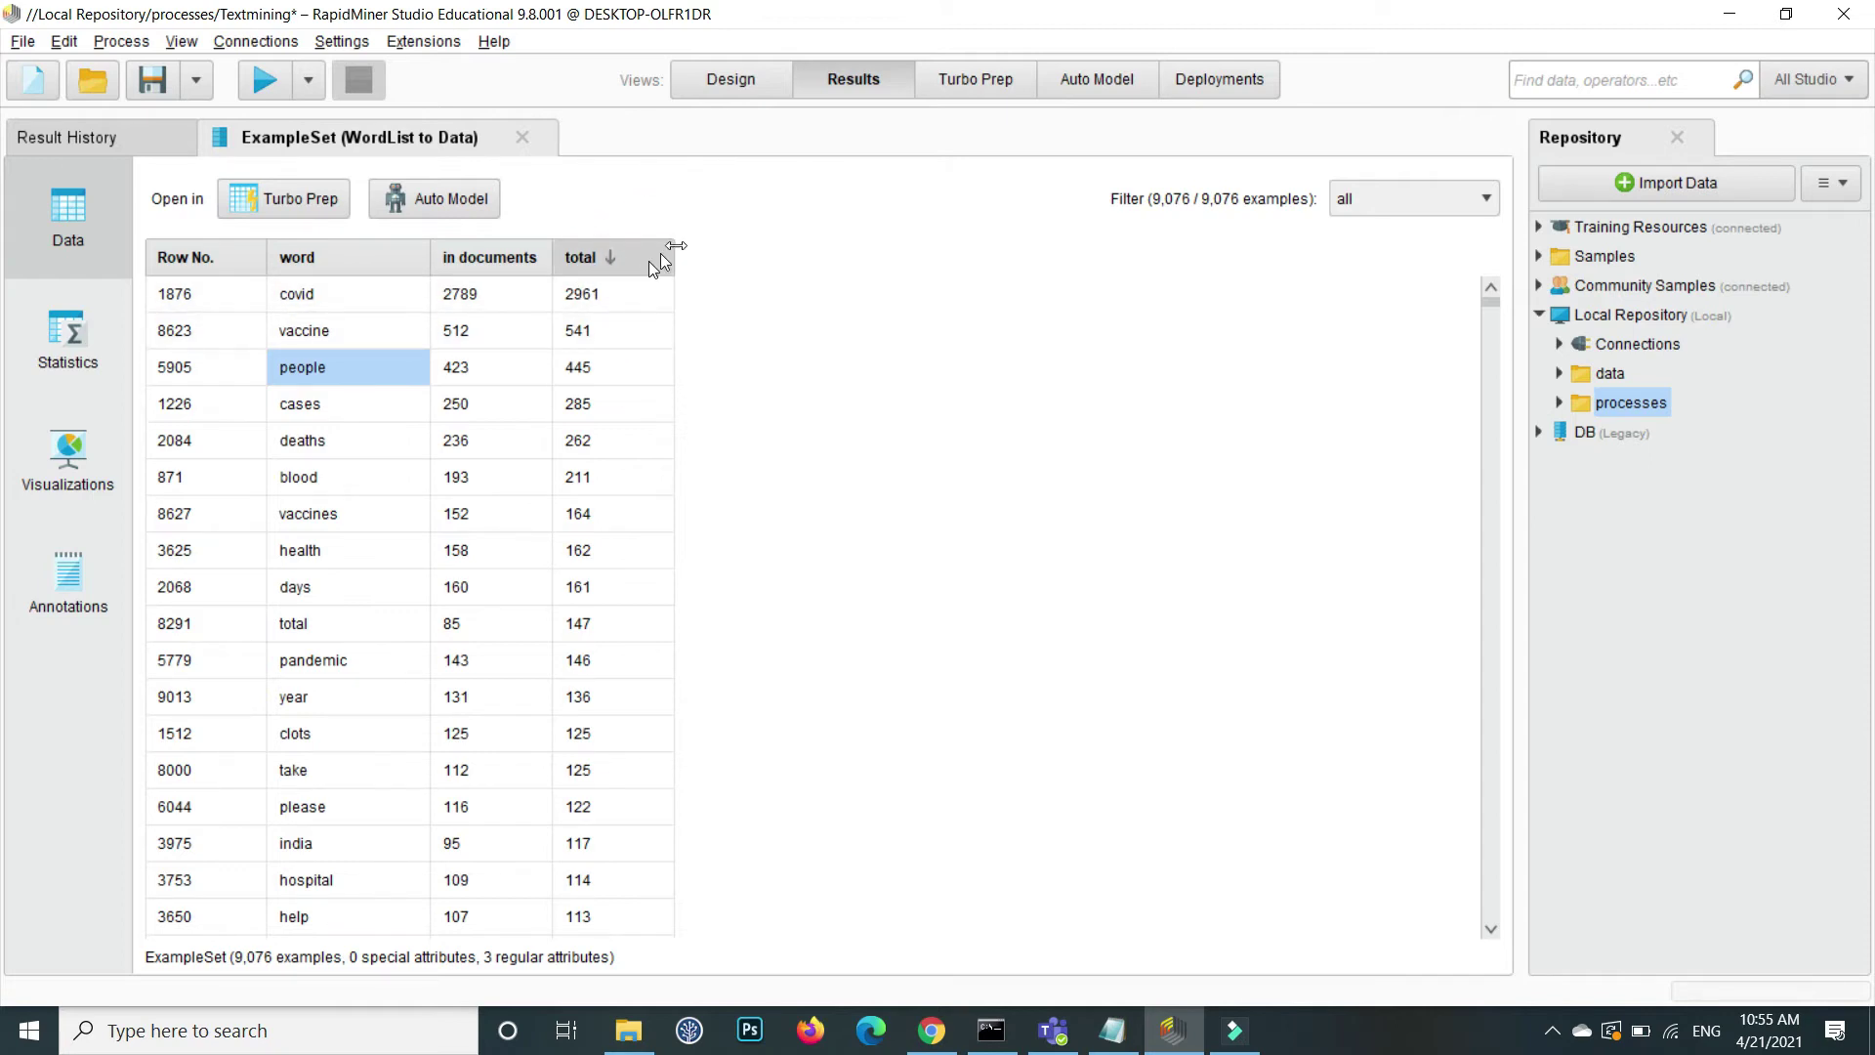
- Delete the WordList to Data result link and add a Sort operator fed by its exa output
left_click(750, 86)
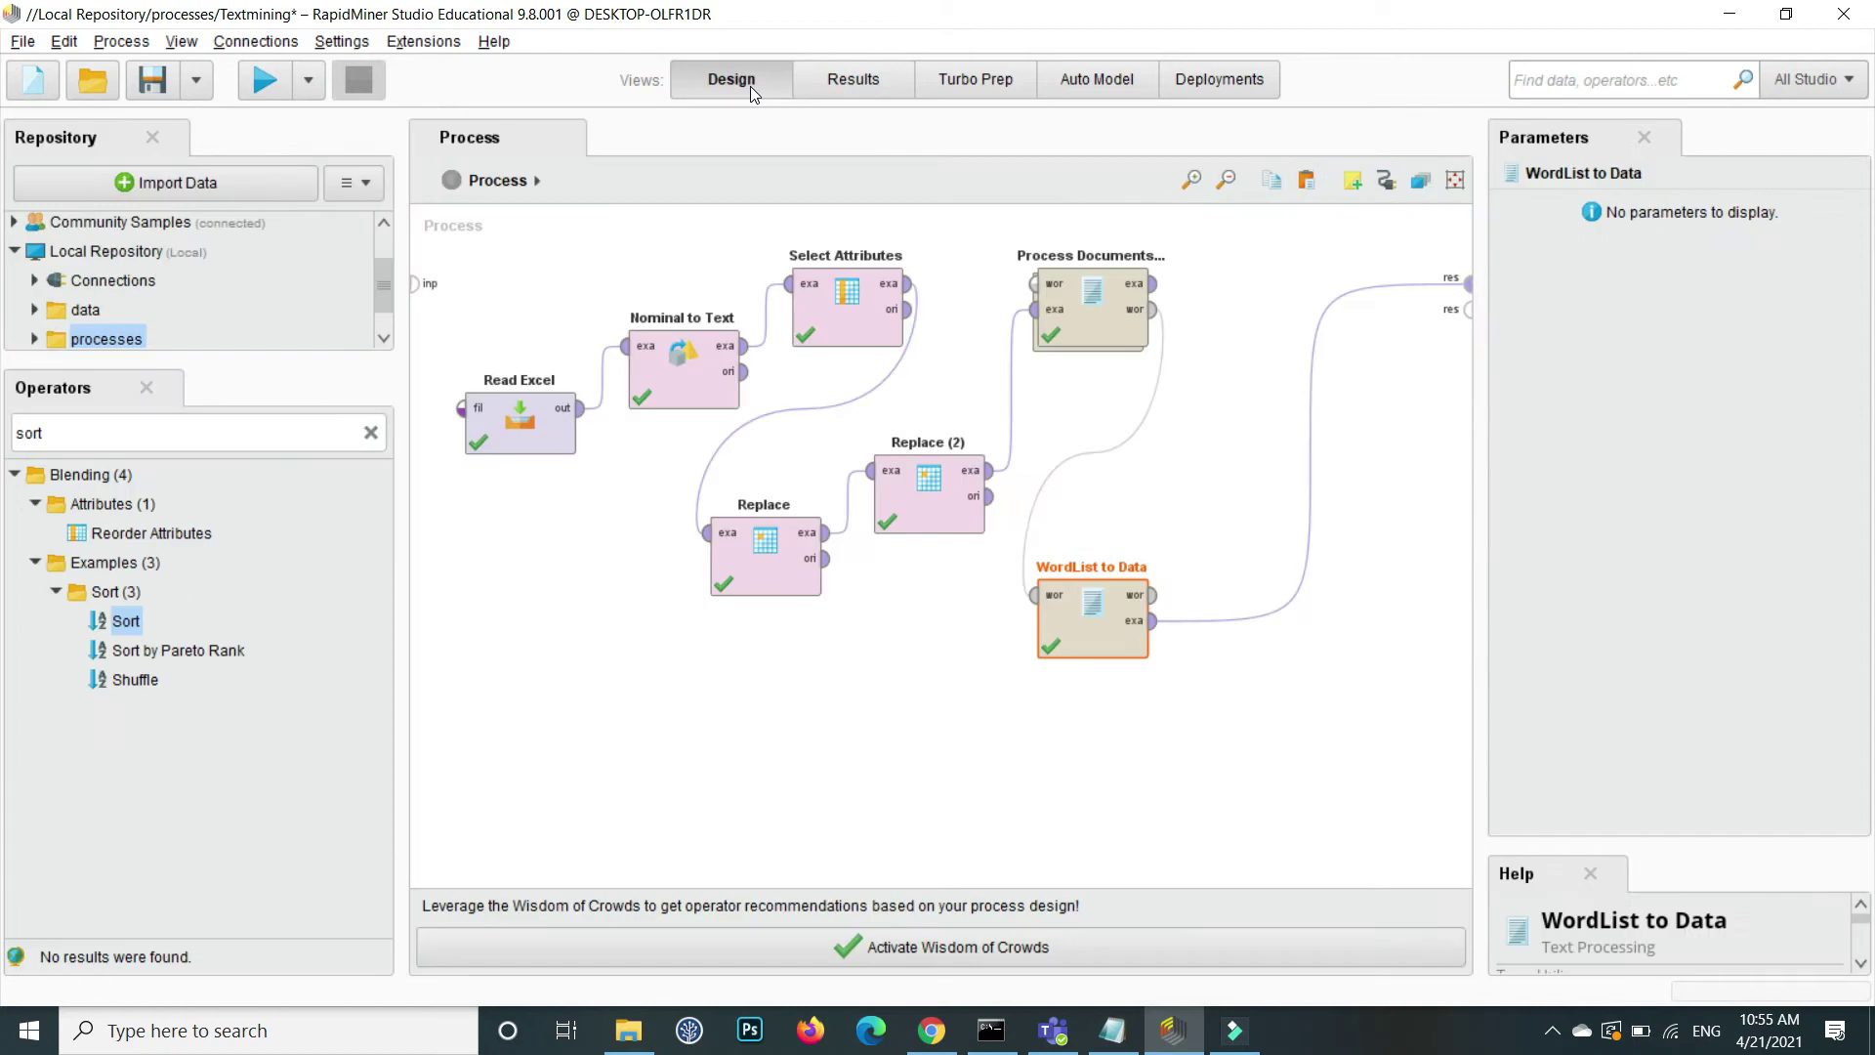
left_click(1312, 453, "alt")
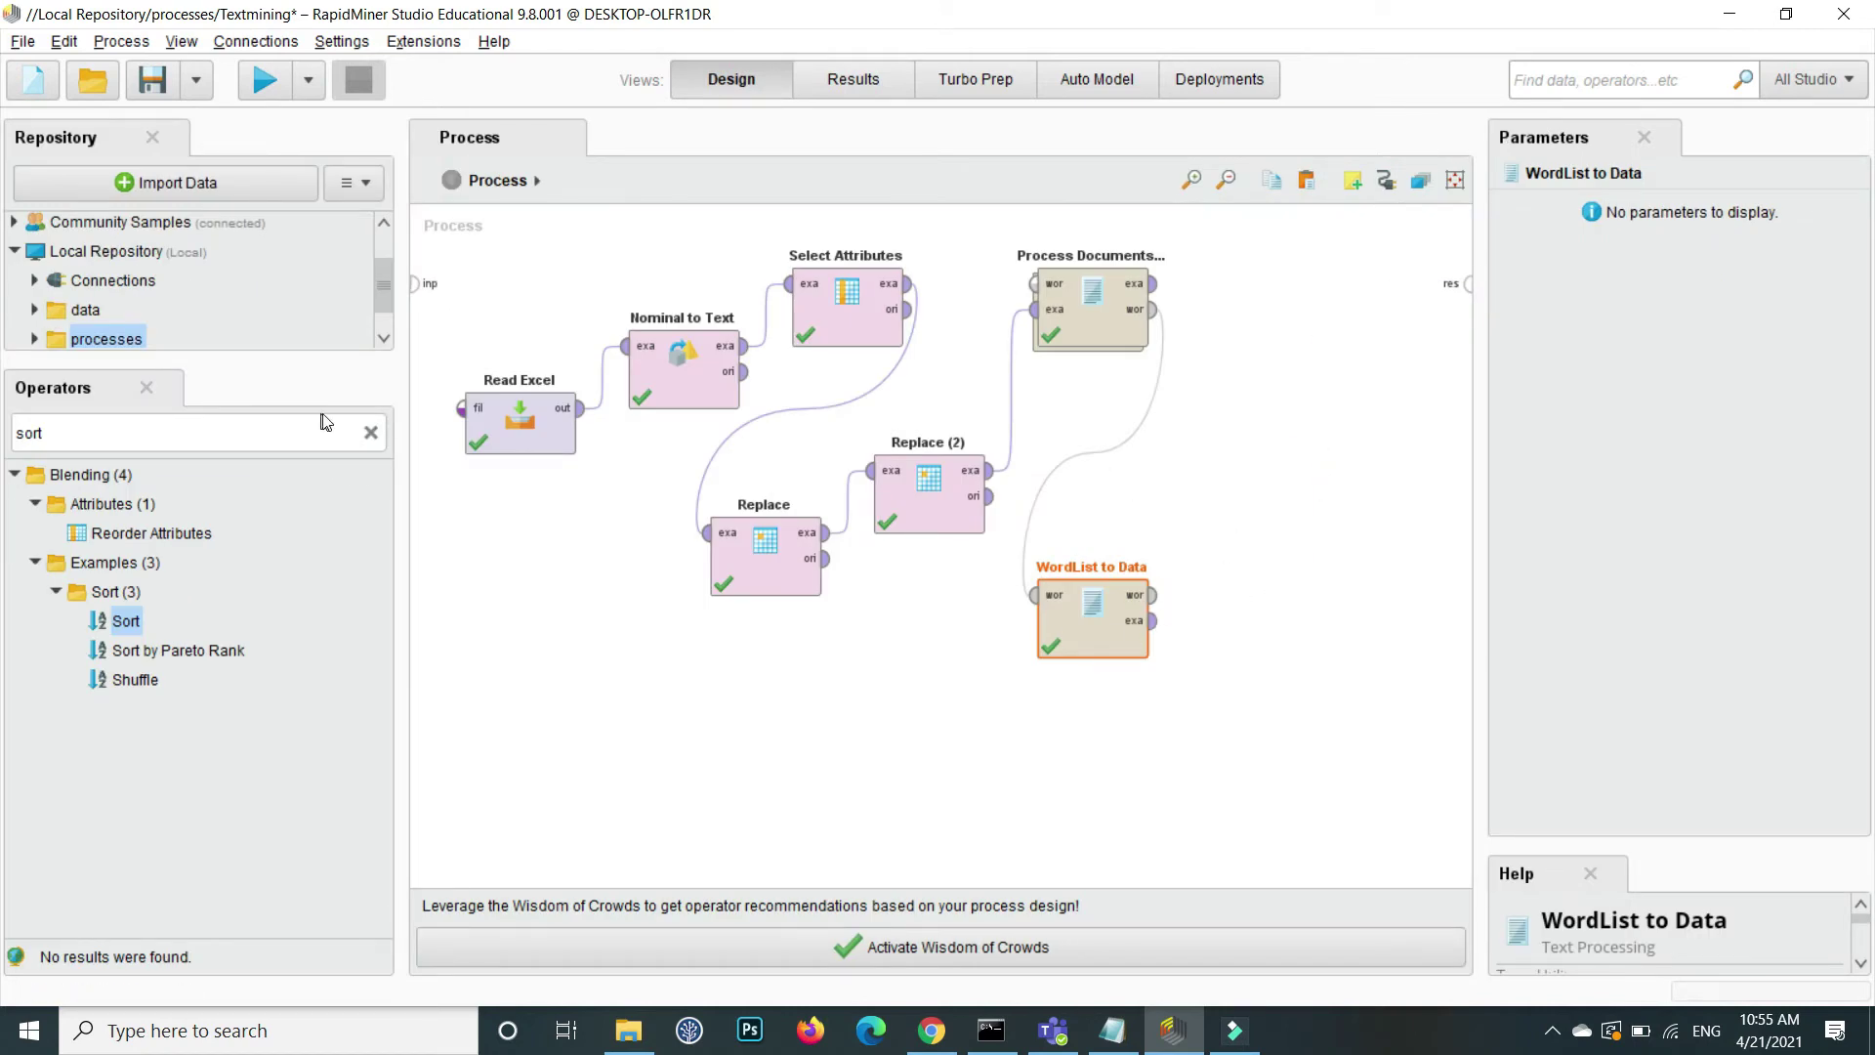
left_click(370, 432)
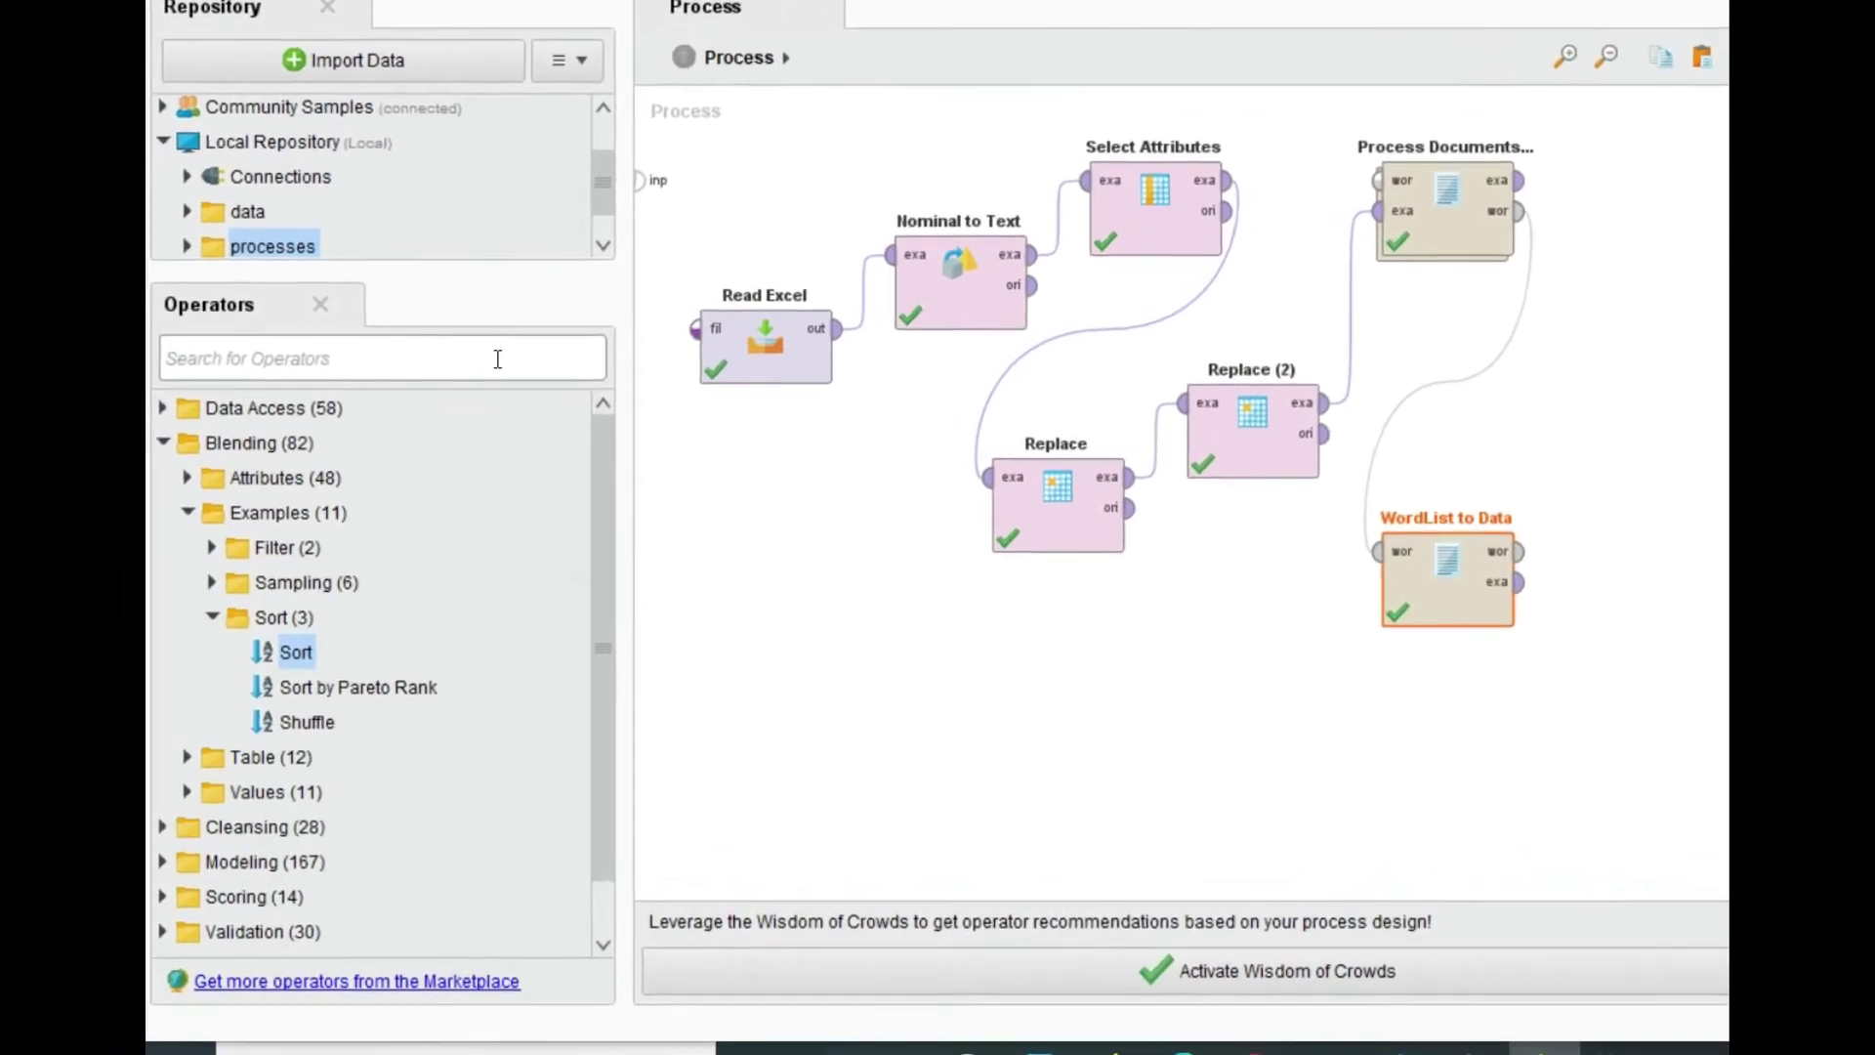
type("sort")
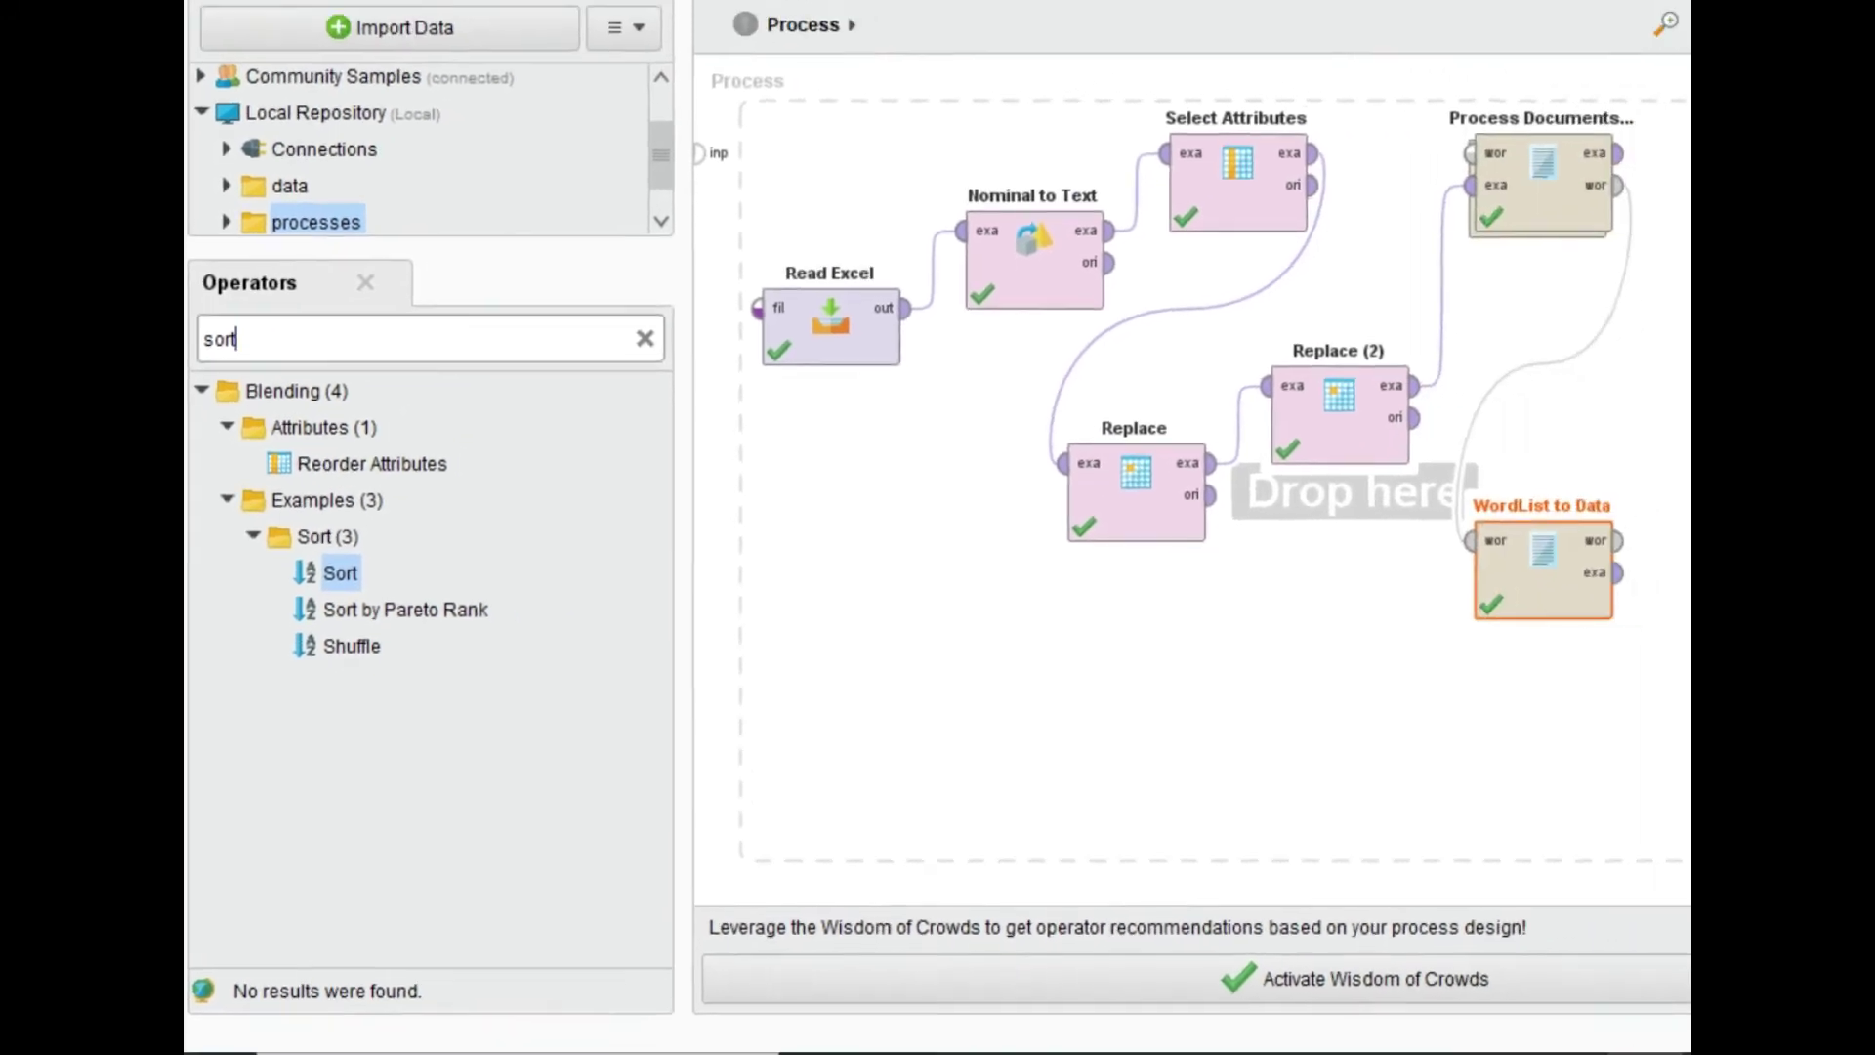
left_click_drag(467, 544, 1874, 367)
left_click(1874, 562)
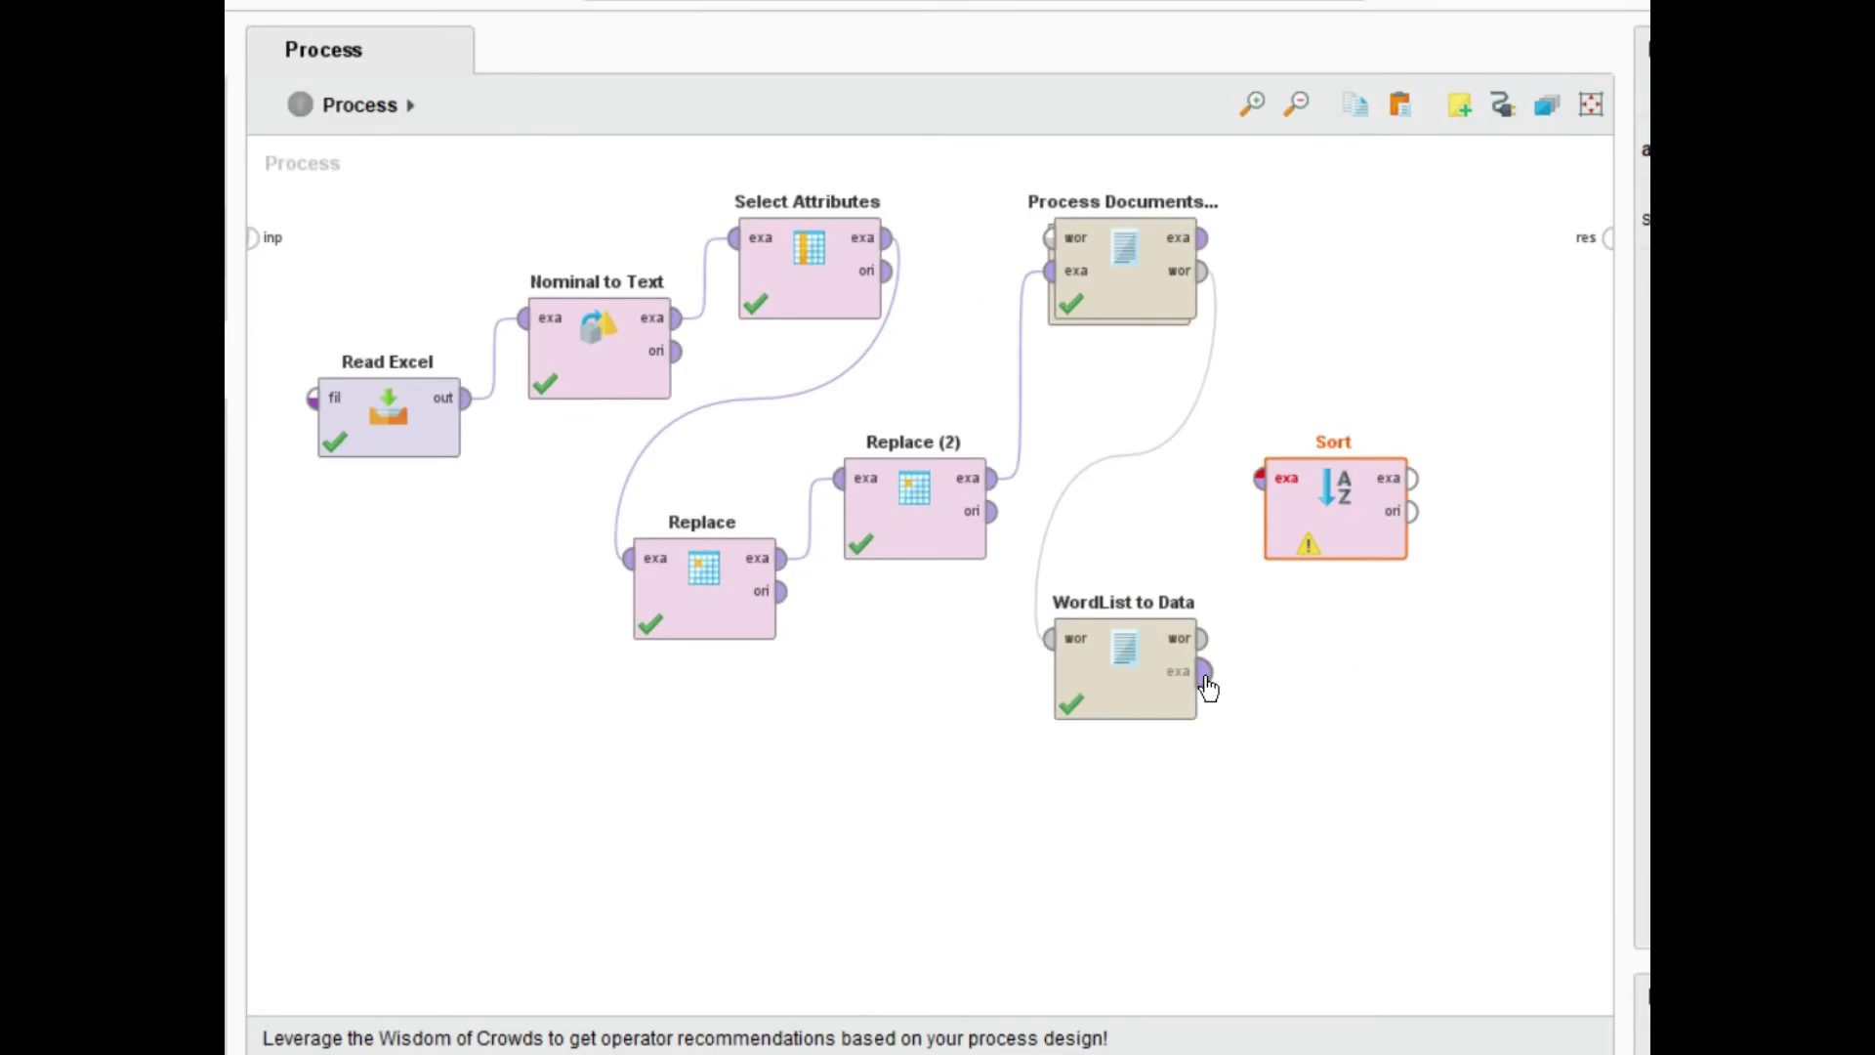
left_click_drag(1258, 500, 1259, 483)
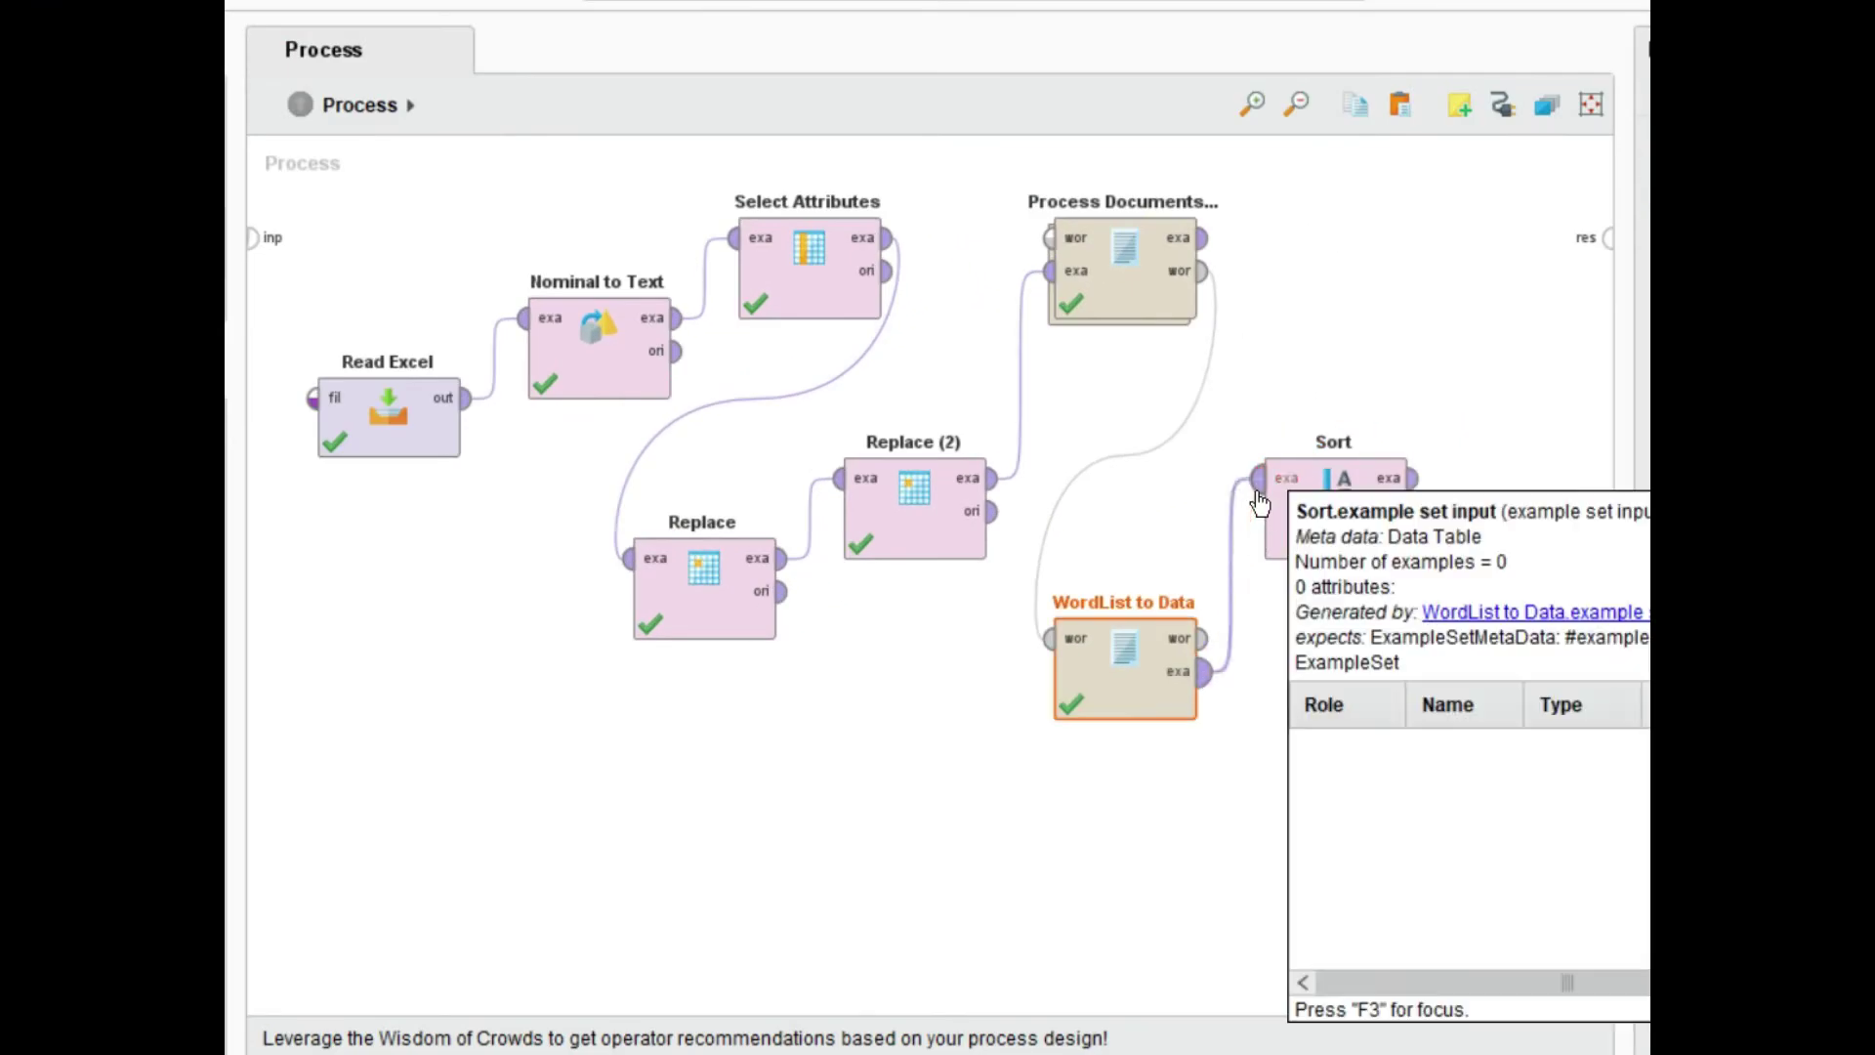
left_click(1350, 522)
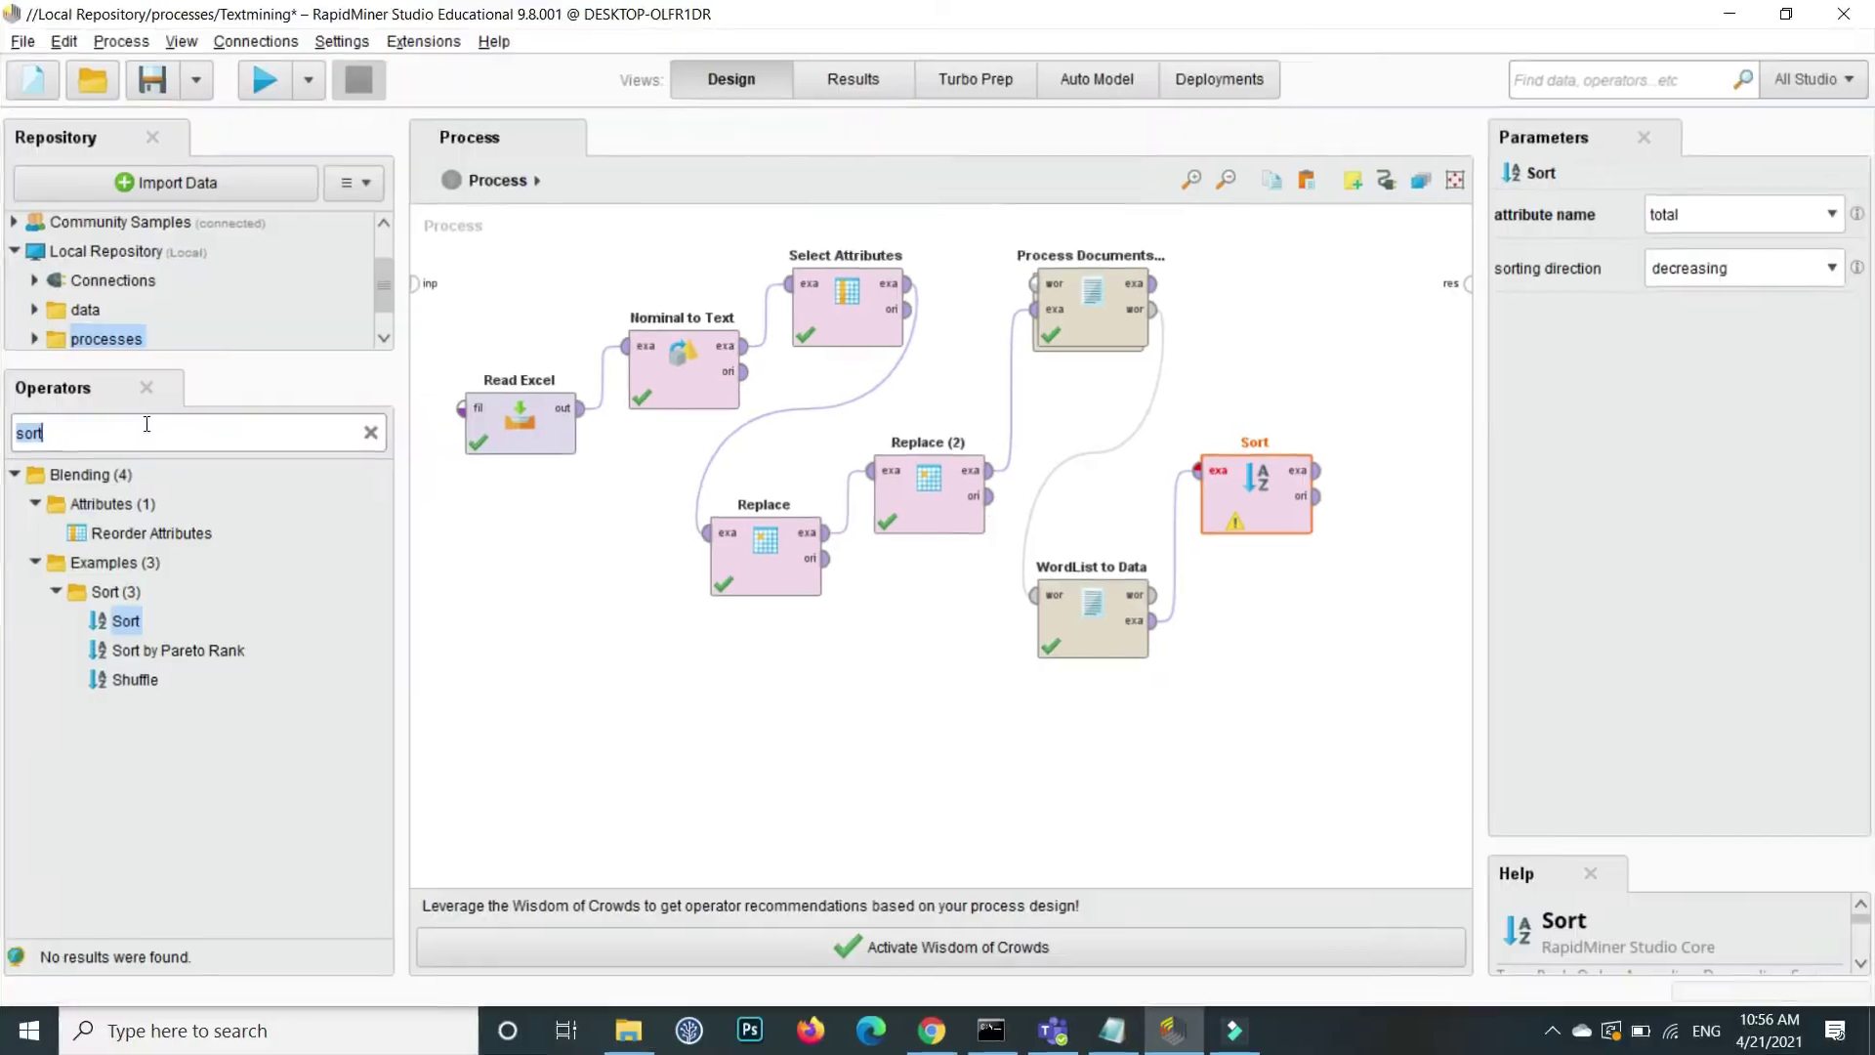
- Add a Filter Example Range operator above Sort, fed by Sort's output
type("fi")
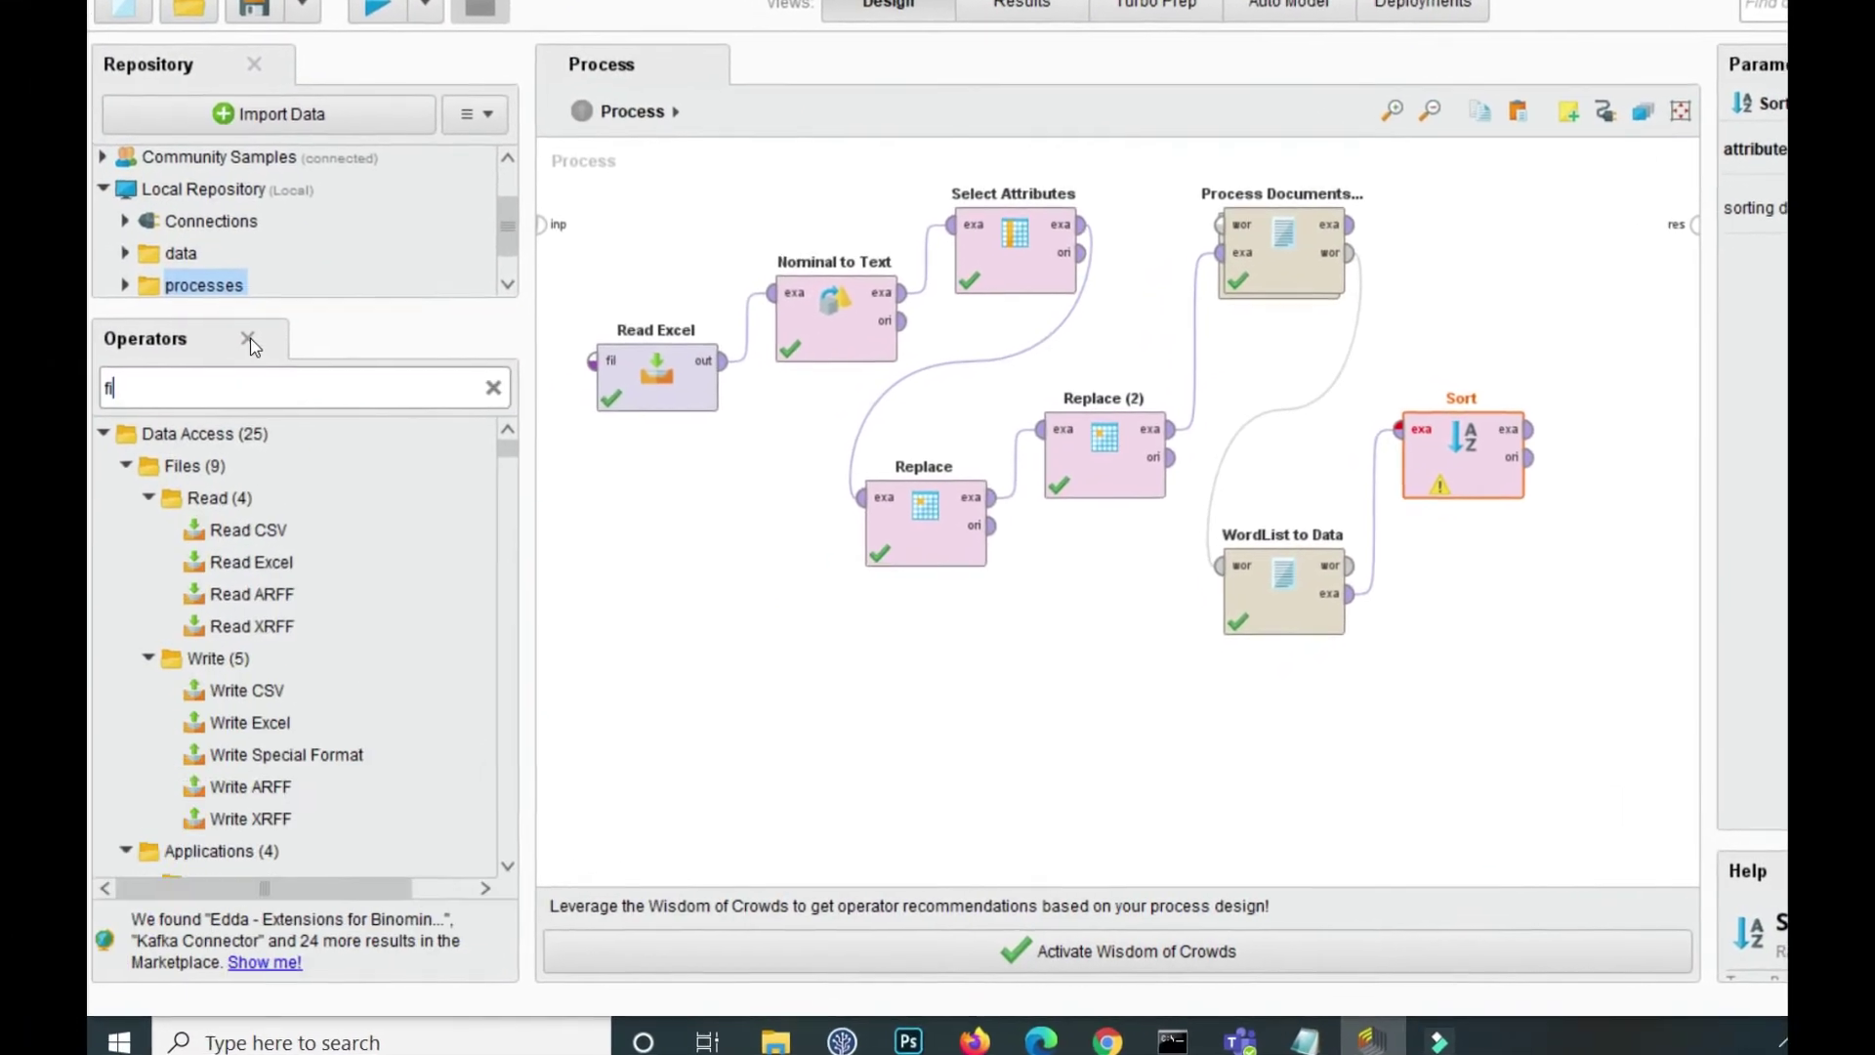
type("lter")
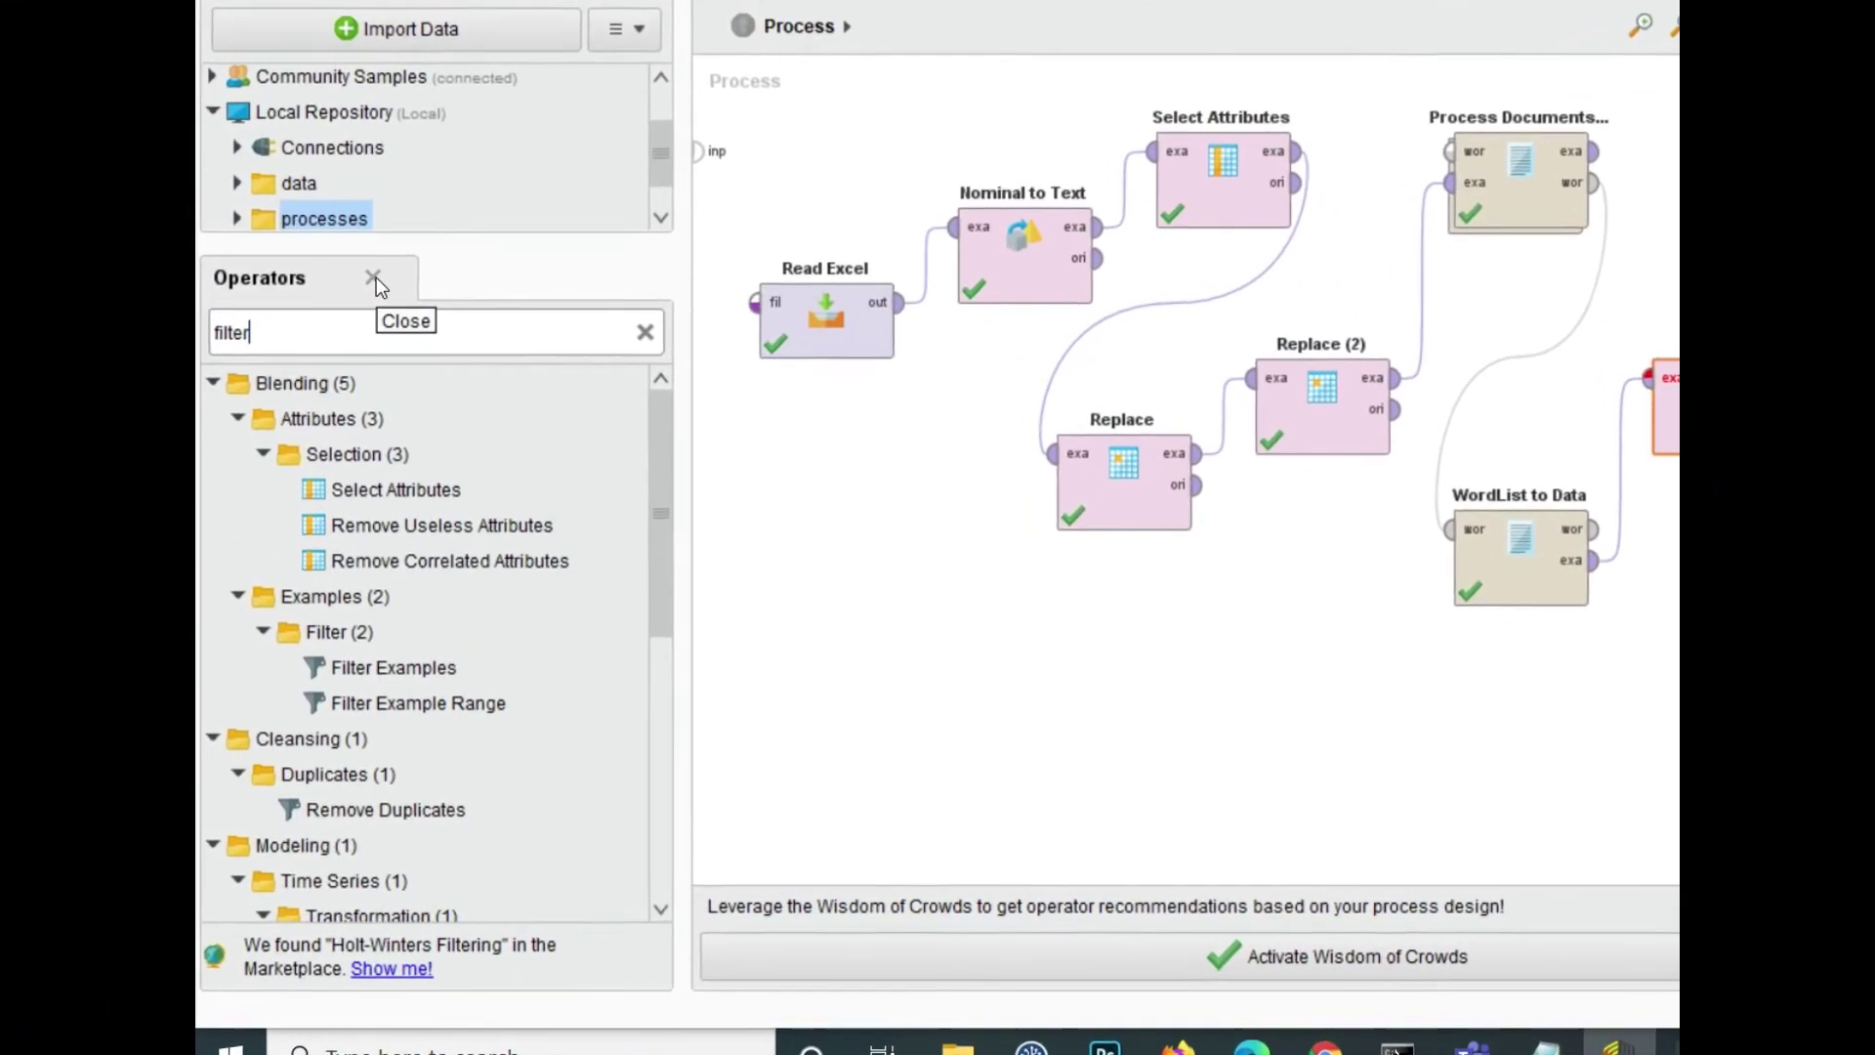
type(" exa")
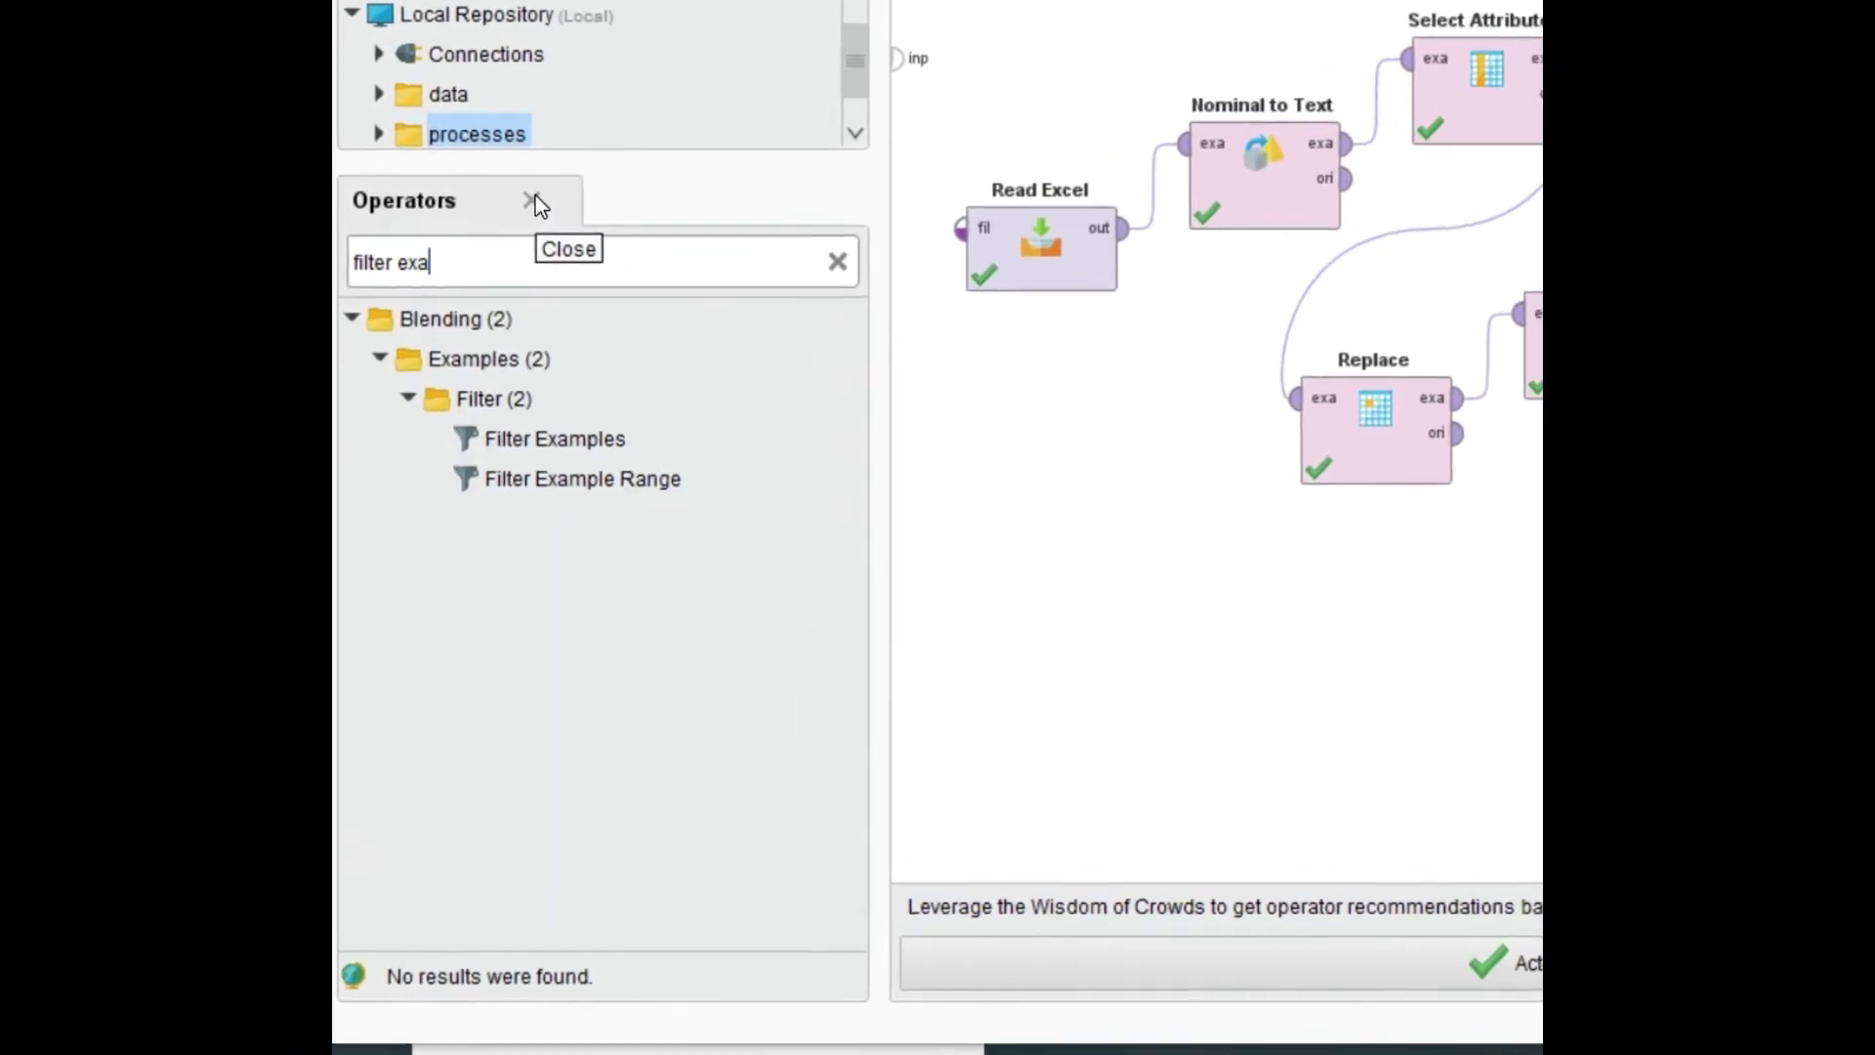
left_click(560, 474)
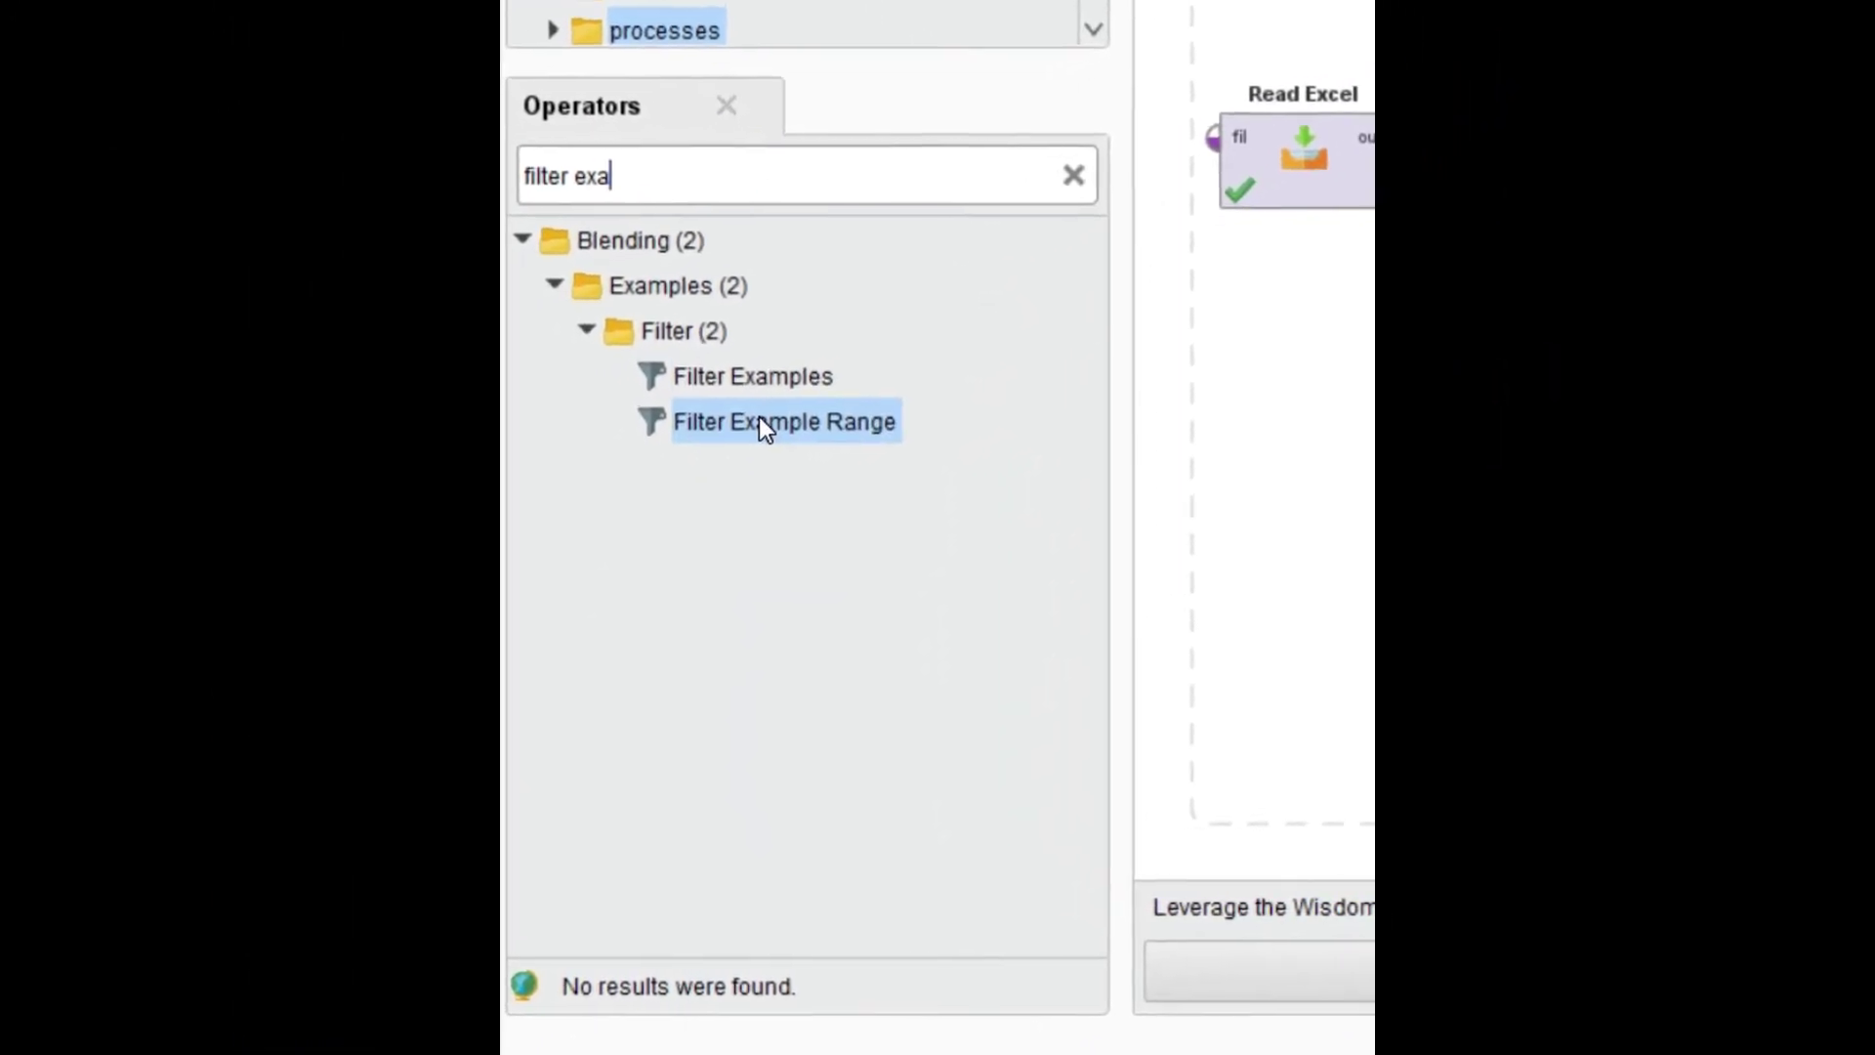
left_click_drag(765, 420, 963, 405)
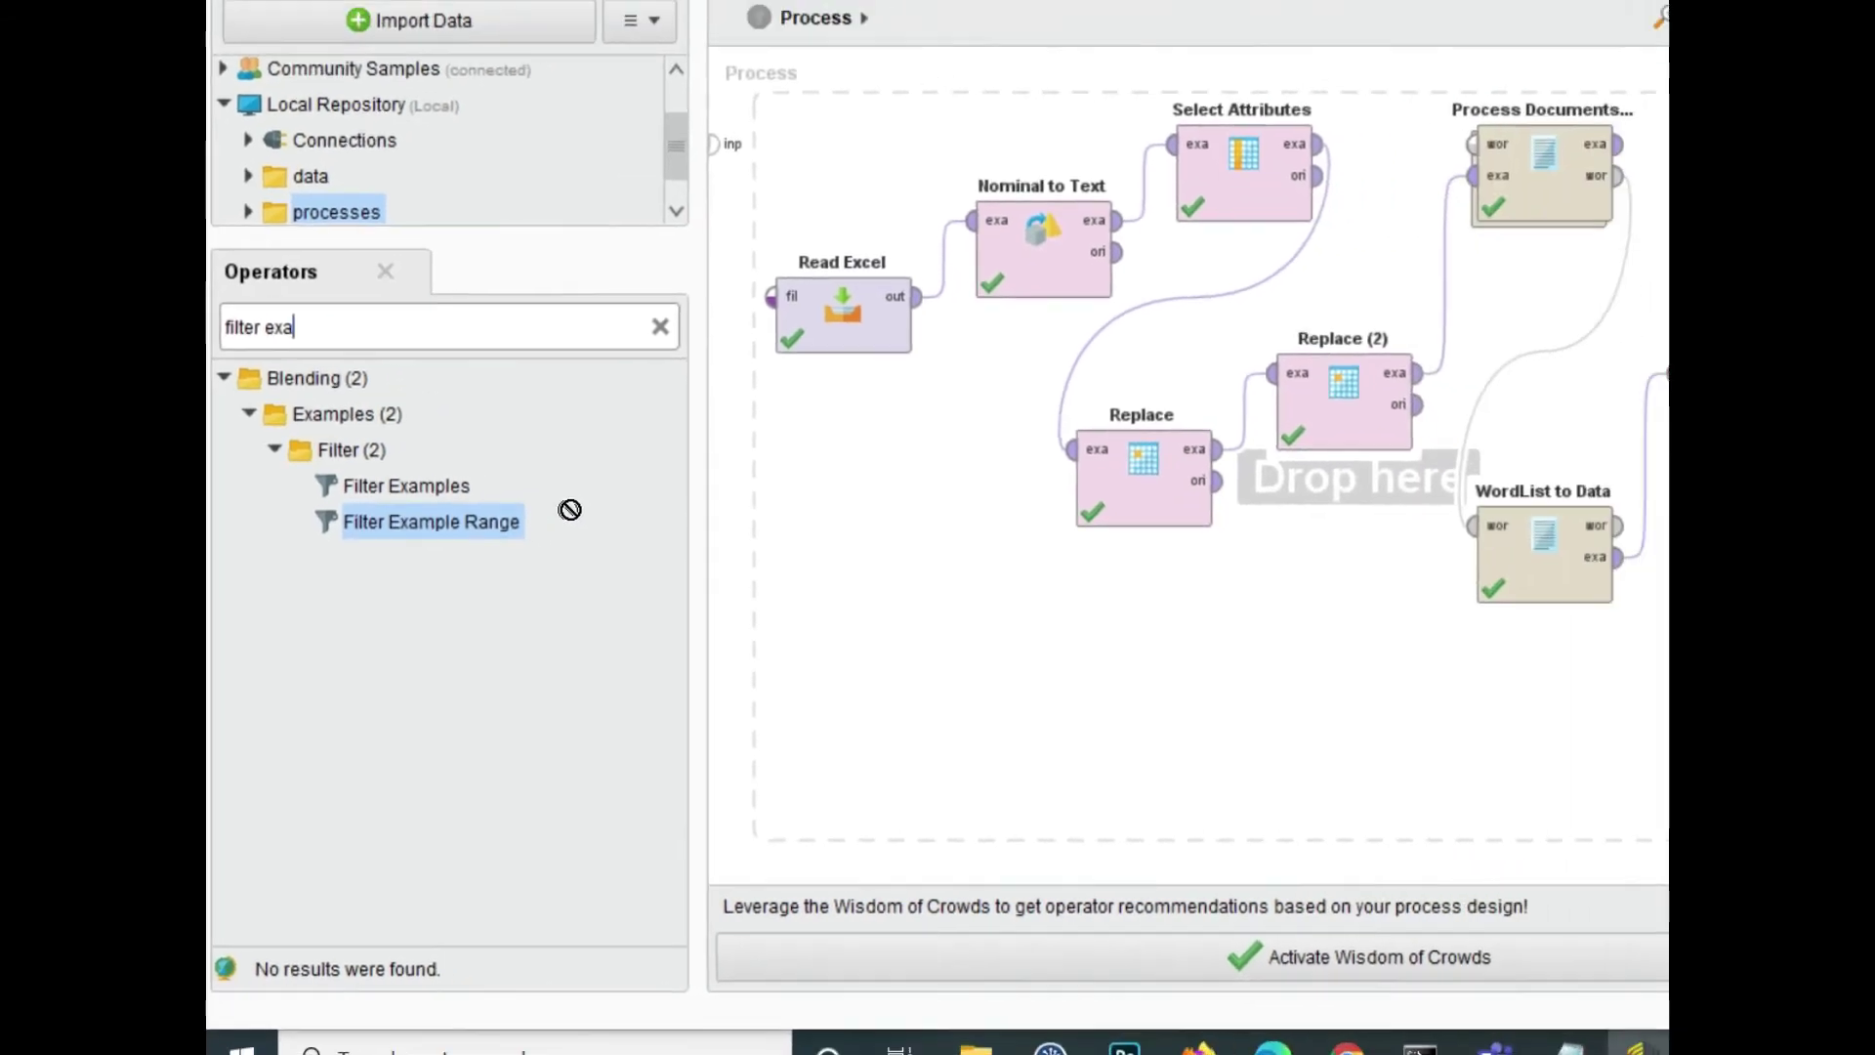
left_click_drag(569, 509, 1730, 266)
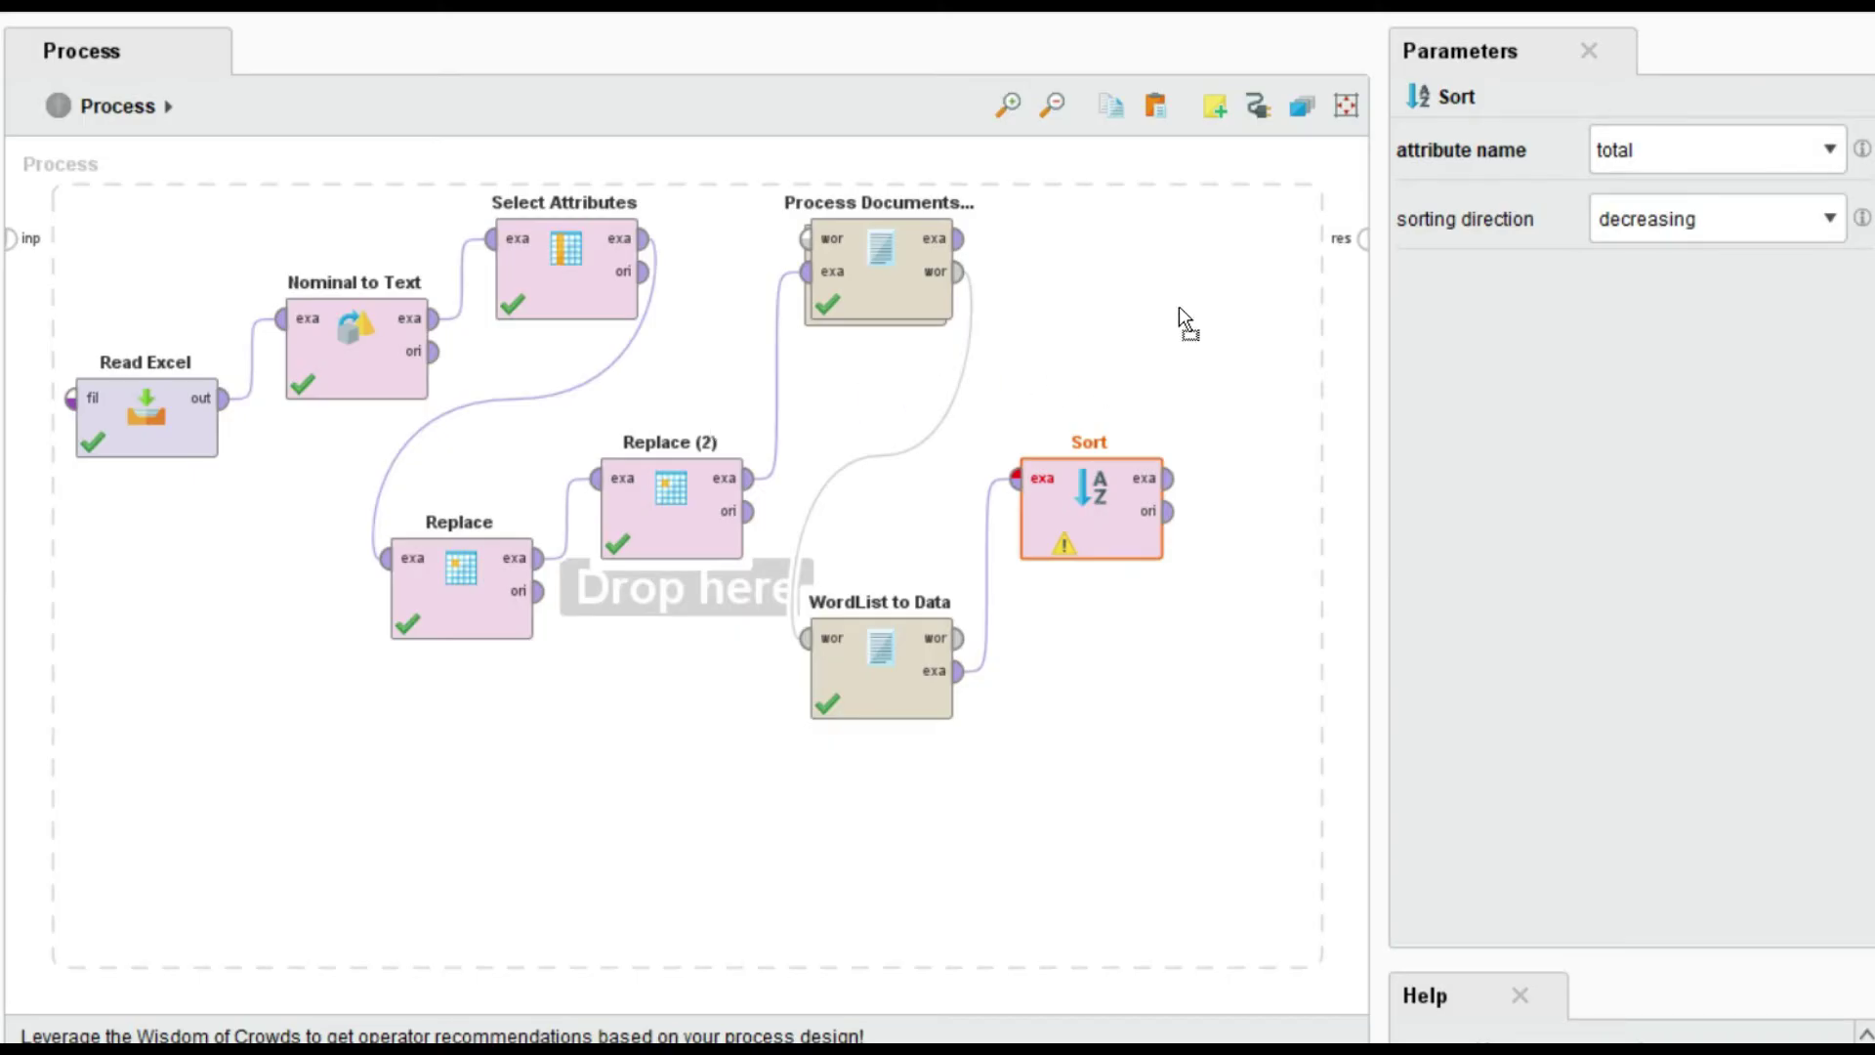
left_click_drag(1146, 297, 1145, 297)
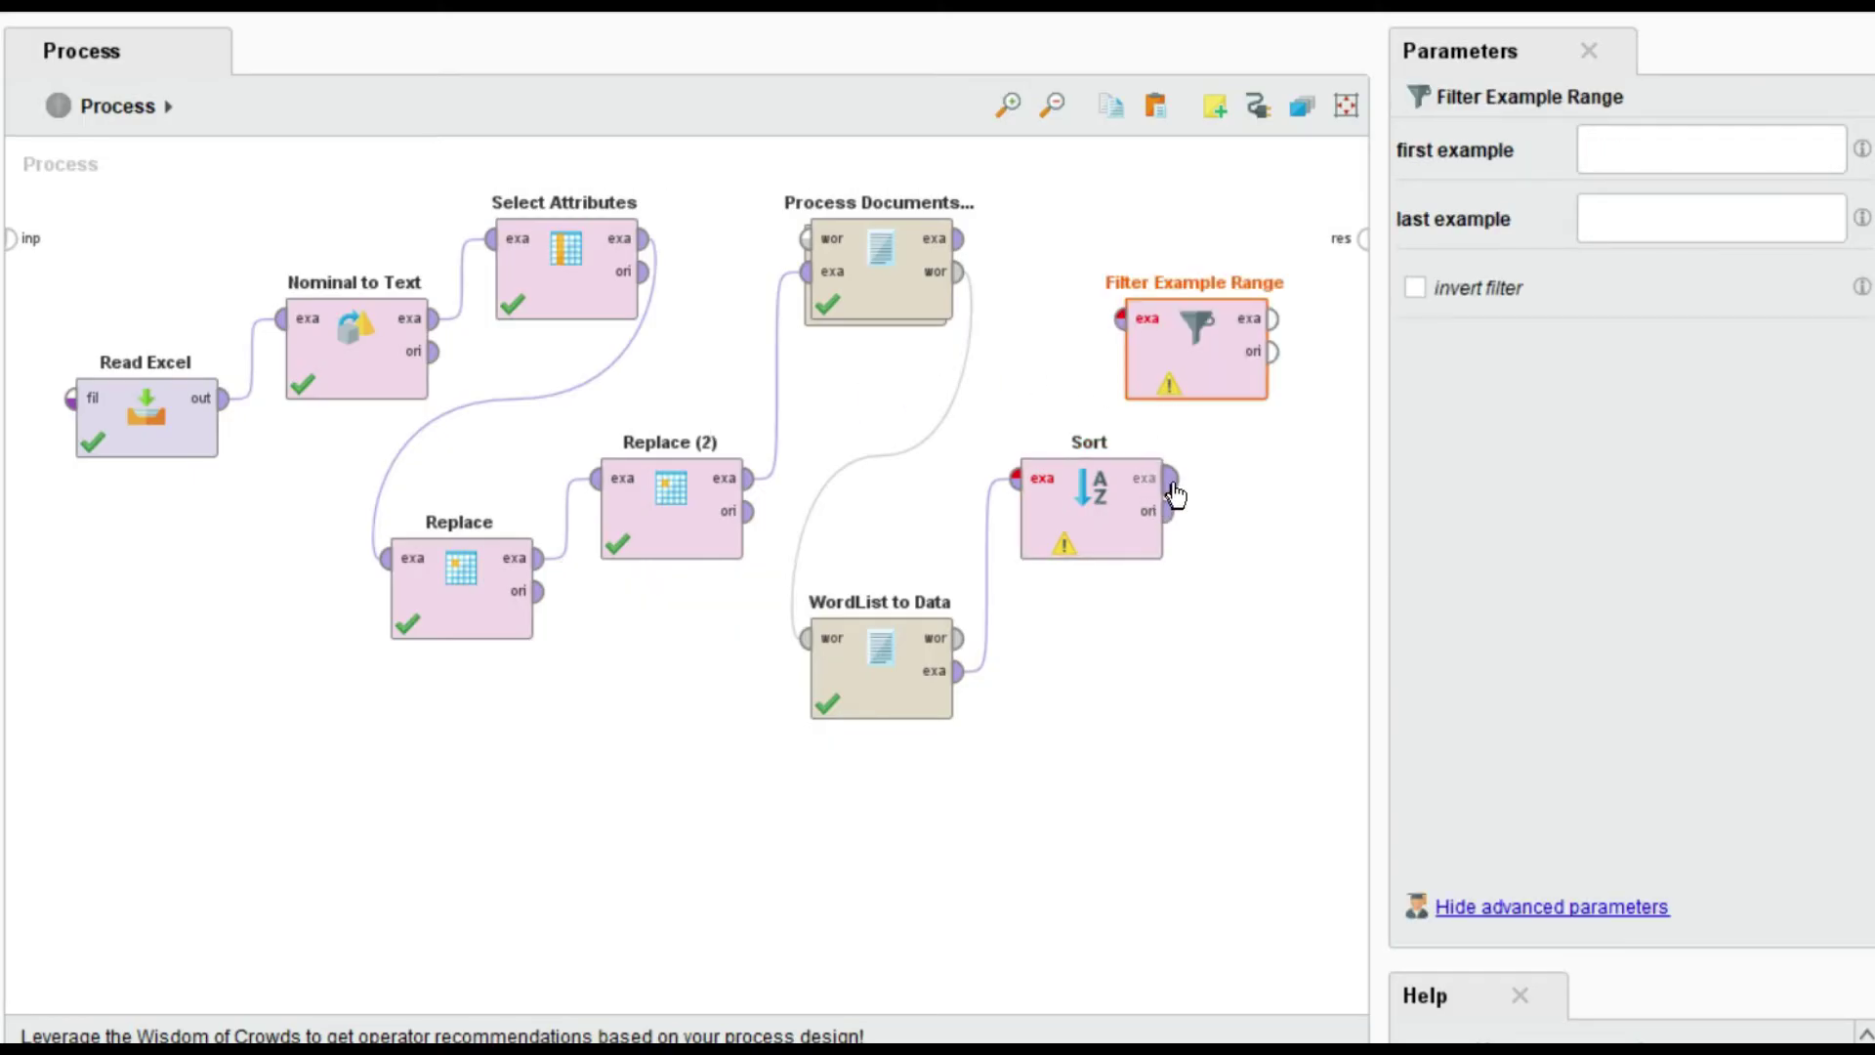
left_click_drag(1174, 495, 1177, 303)
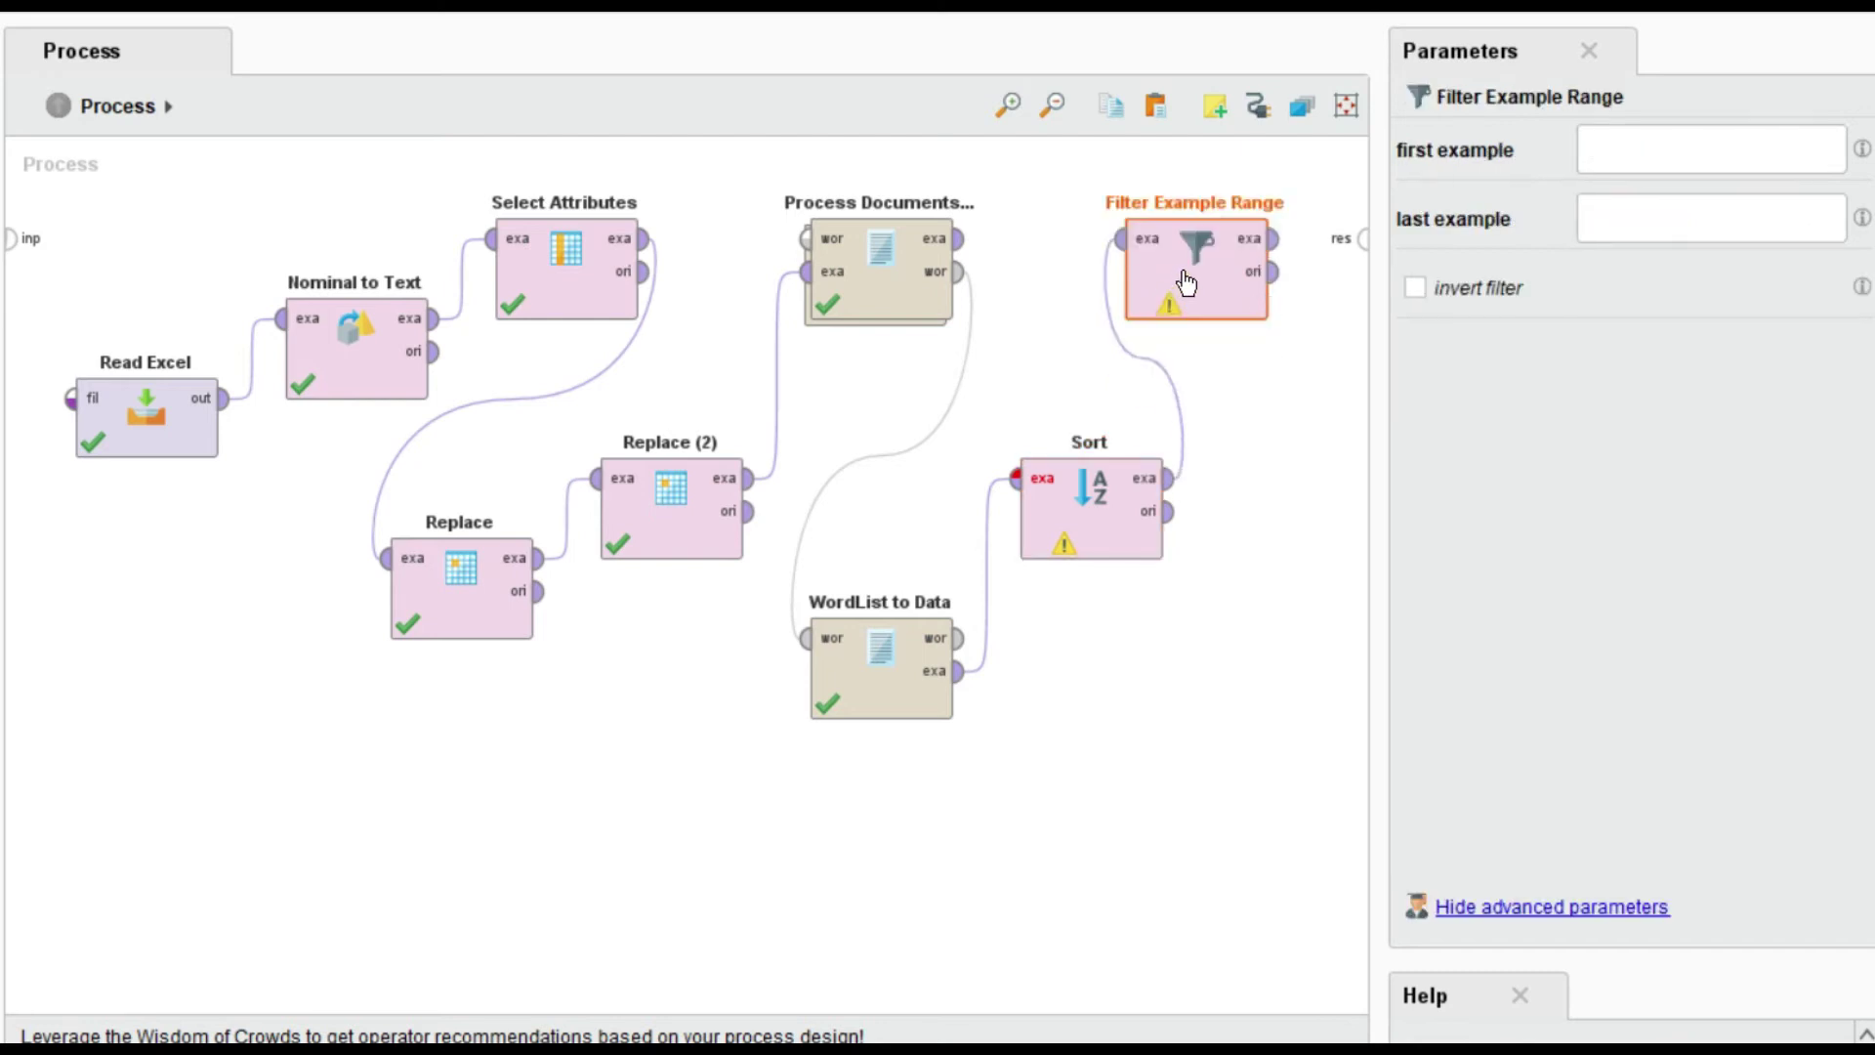
- Set the range to examples 1 through 20 and wire its output to the process result
left_click(1618, 158)
left_click(1607, 217)
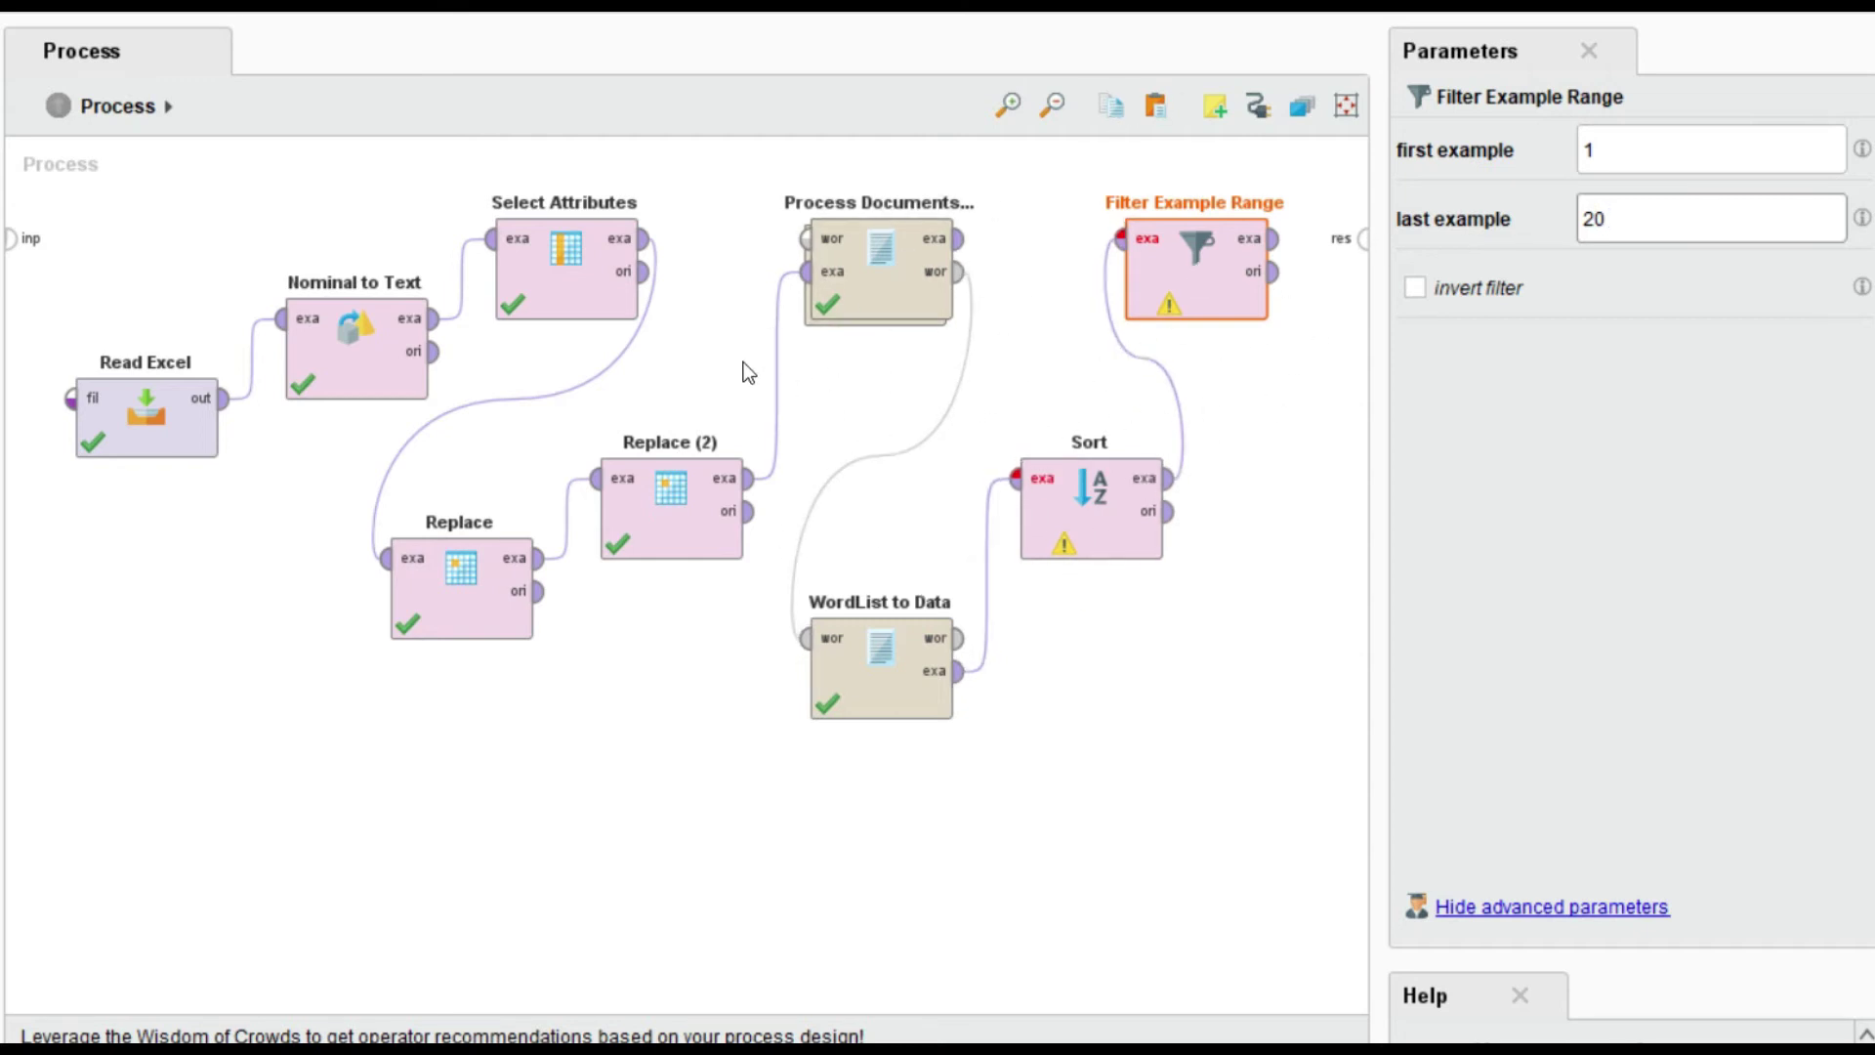
left_click_drag(1257, 249, 1359, 242)
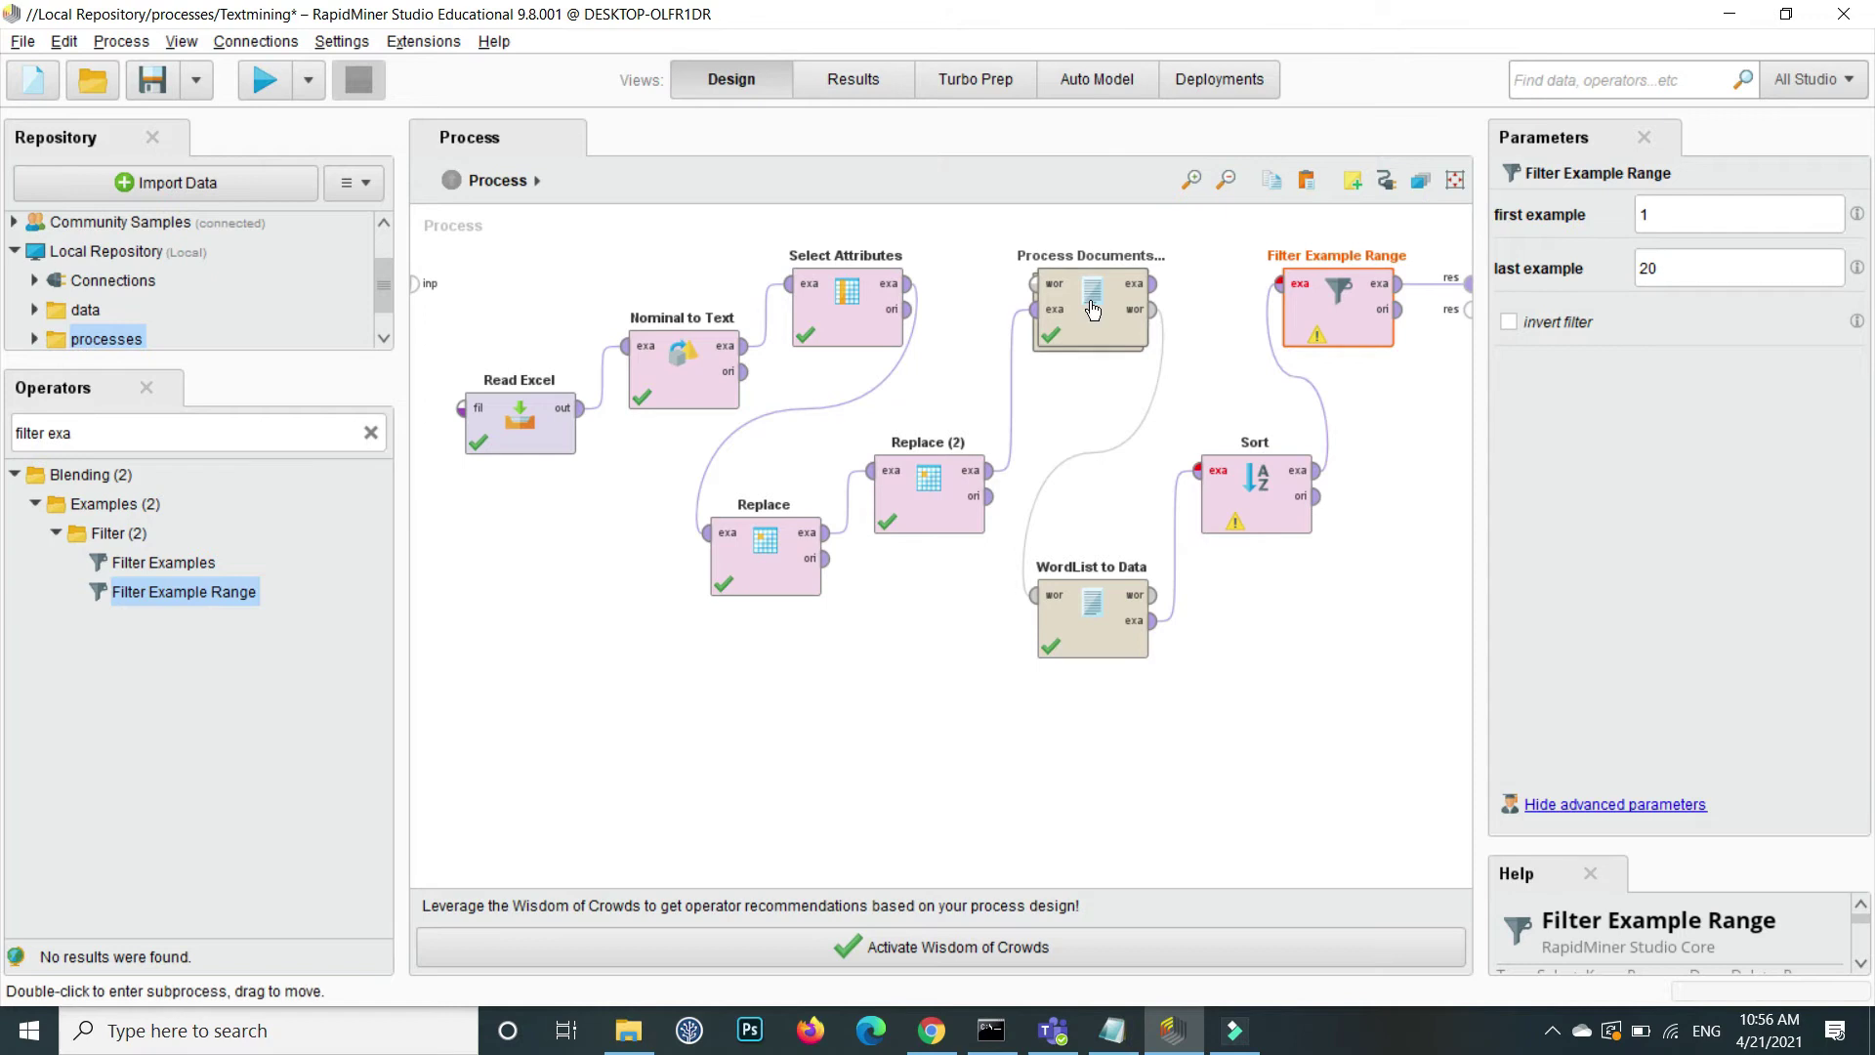
double_click(1092, 310)
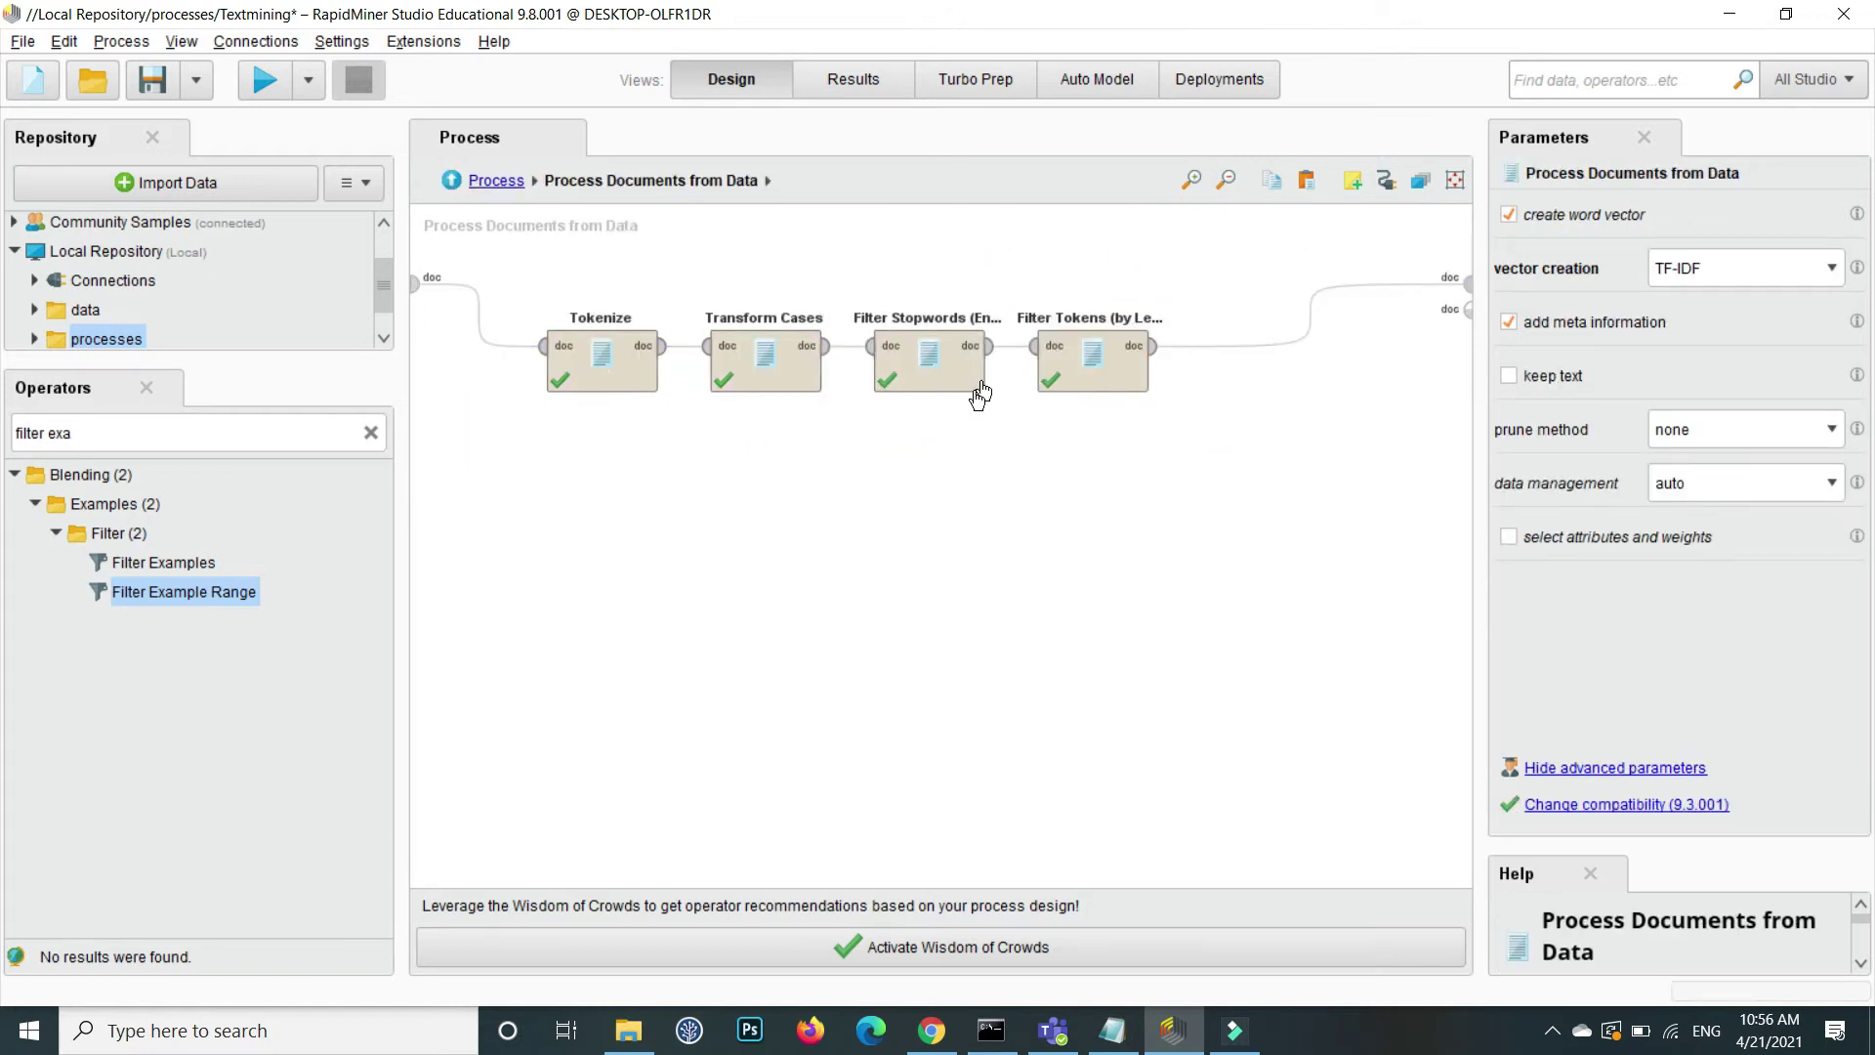
- Check the Filter Tokens (by Length) settings, return to the main process and run it
left_click(1106, 366)
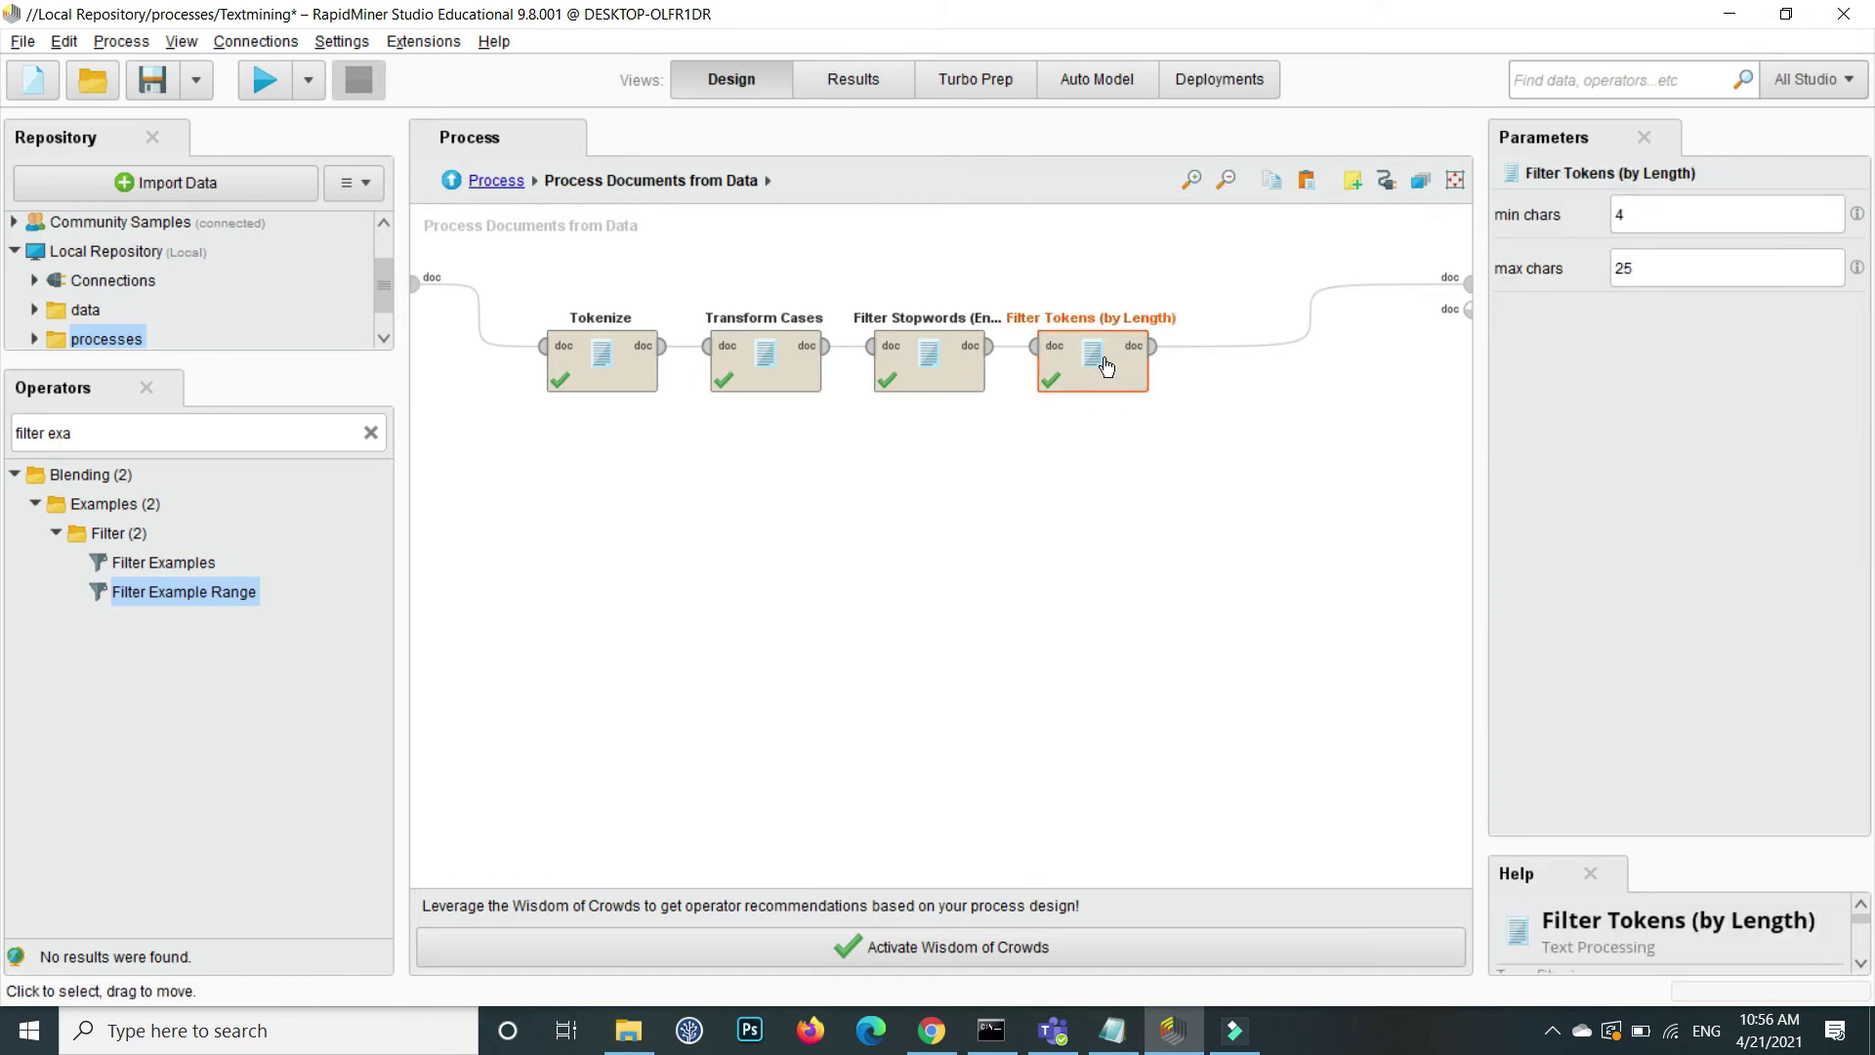
left_click(496, 182)
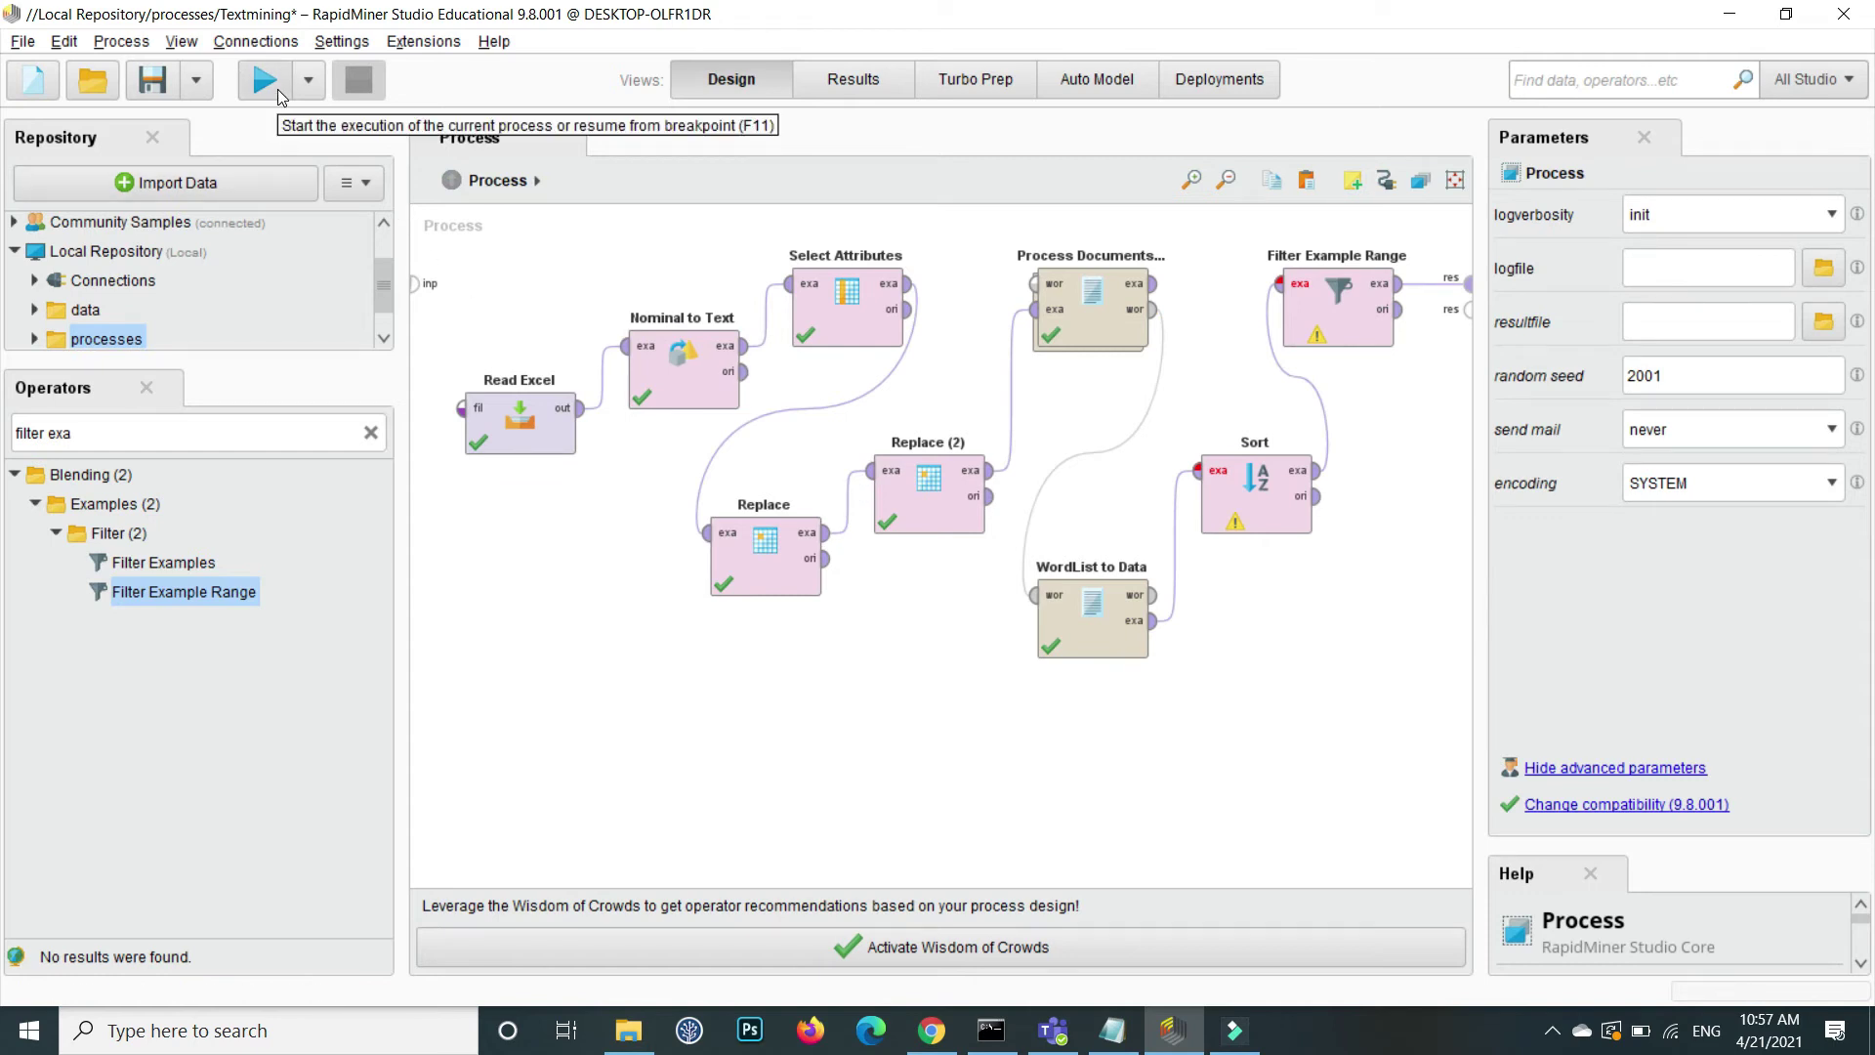
left_click(278, 95)
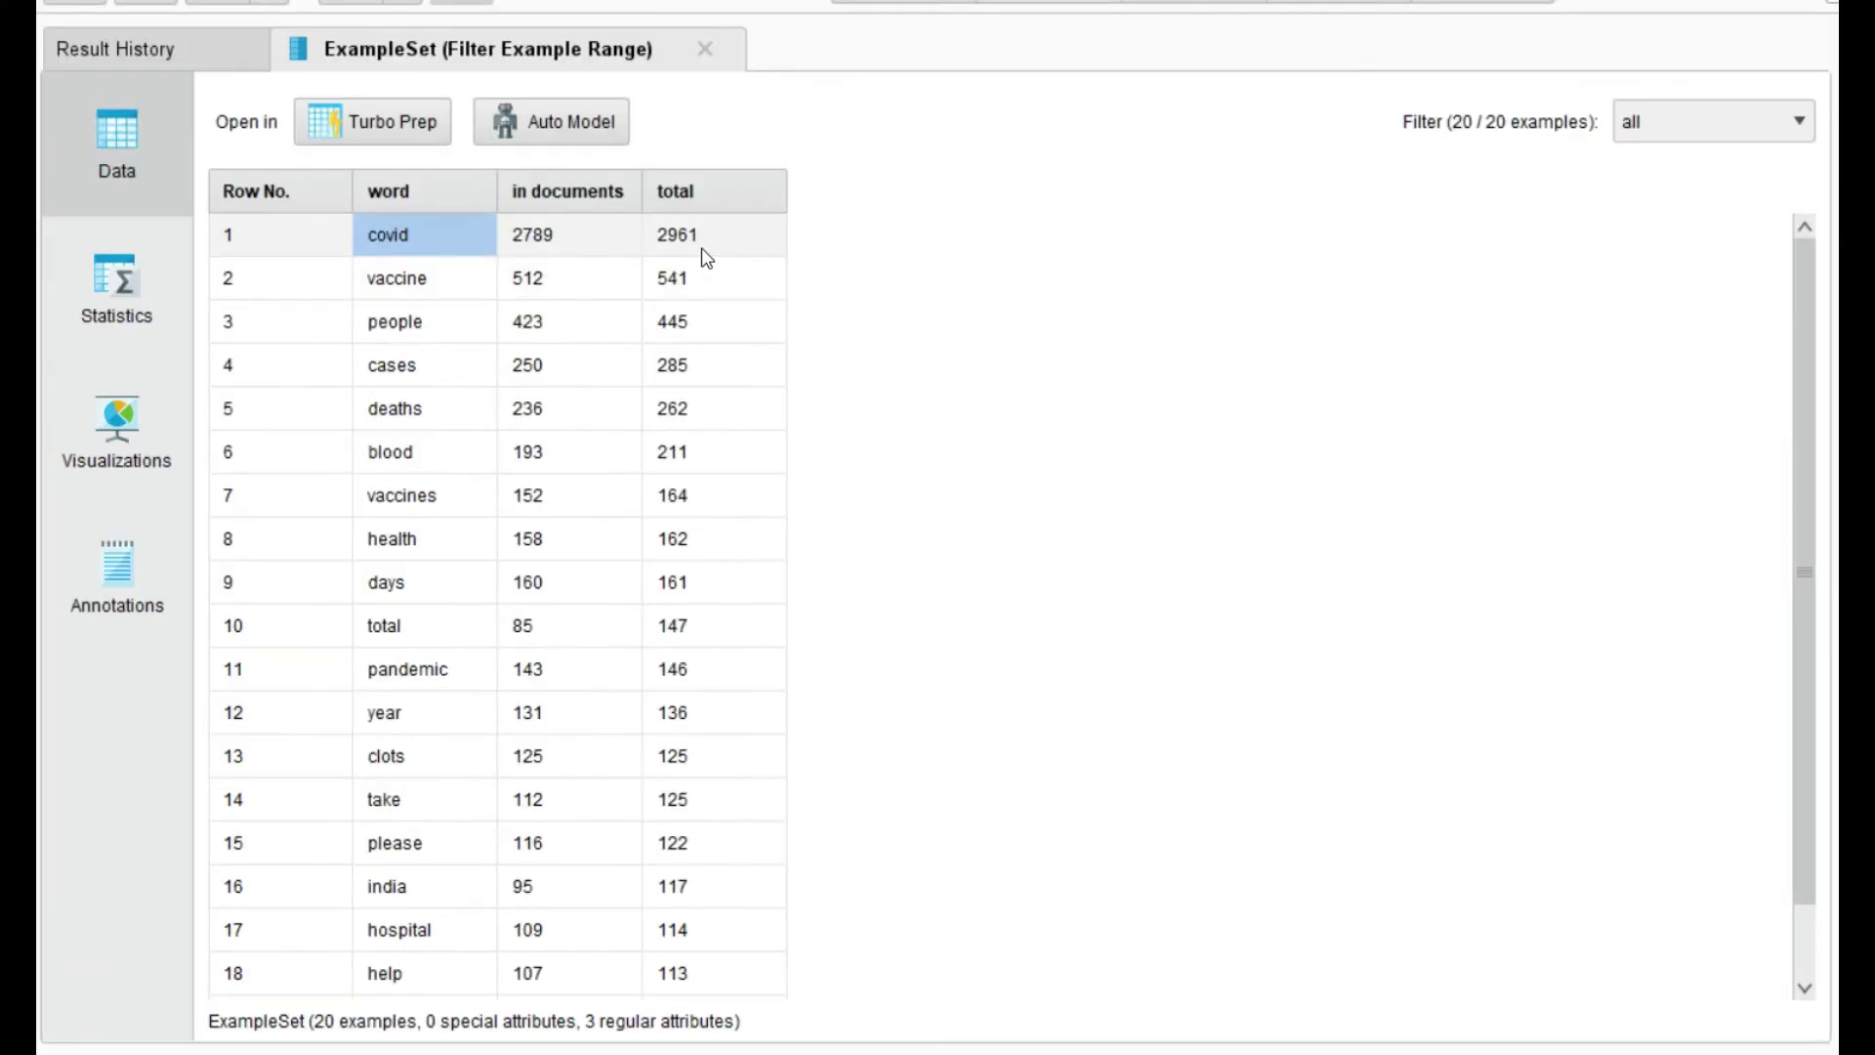
- Inspect the top-20 words, from covid (2961), vaccine, people and cases down to help, positive and april
left_click(703, 250)
left_click(477, 283)
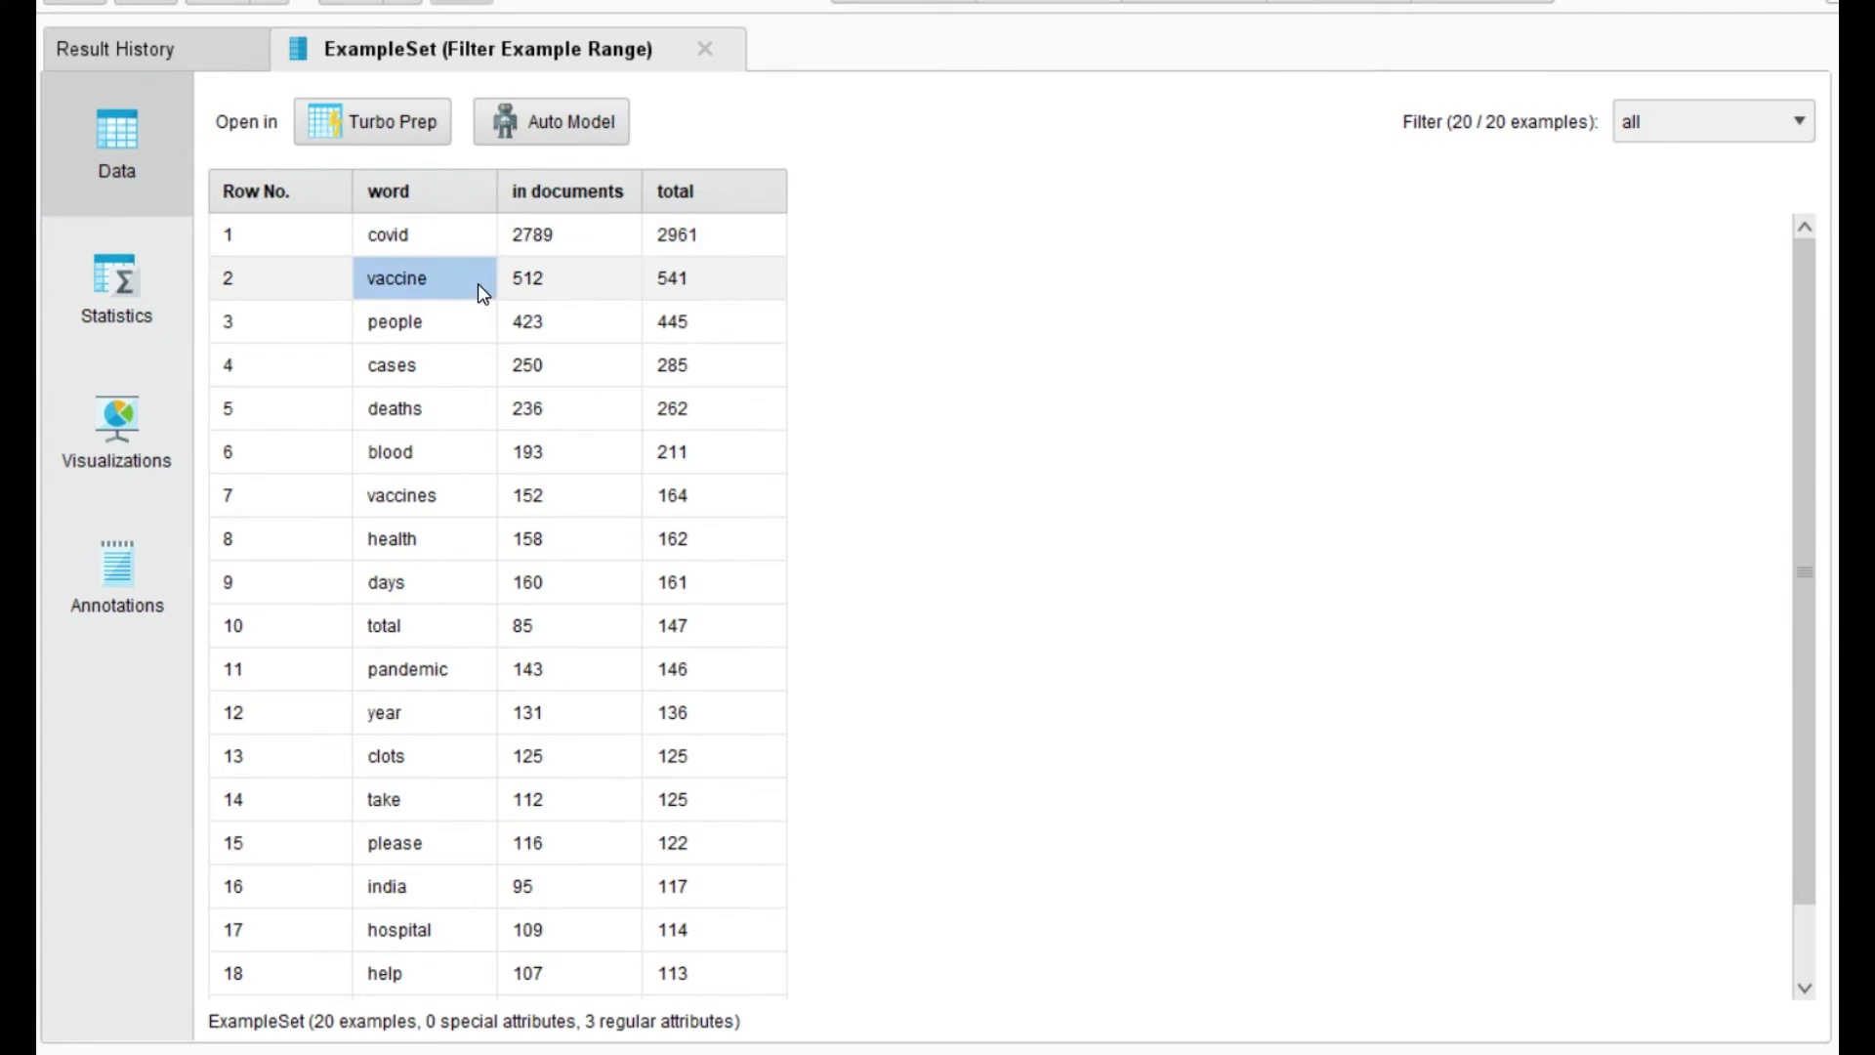
left_click(432, 326)
left_click(425, 370)
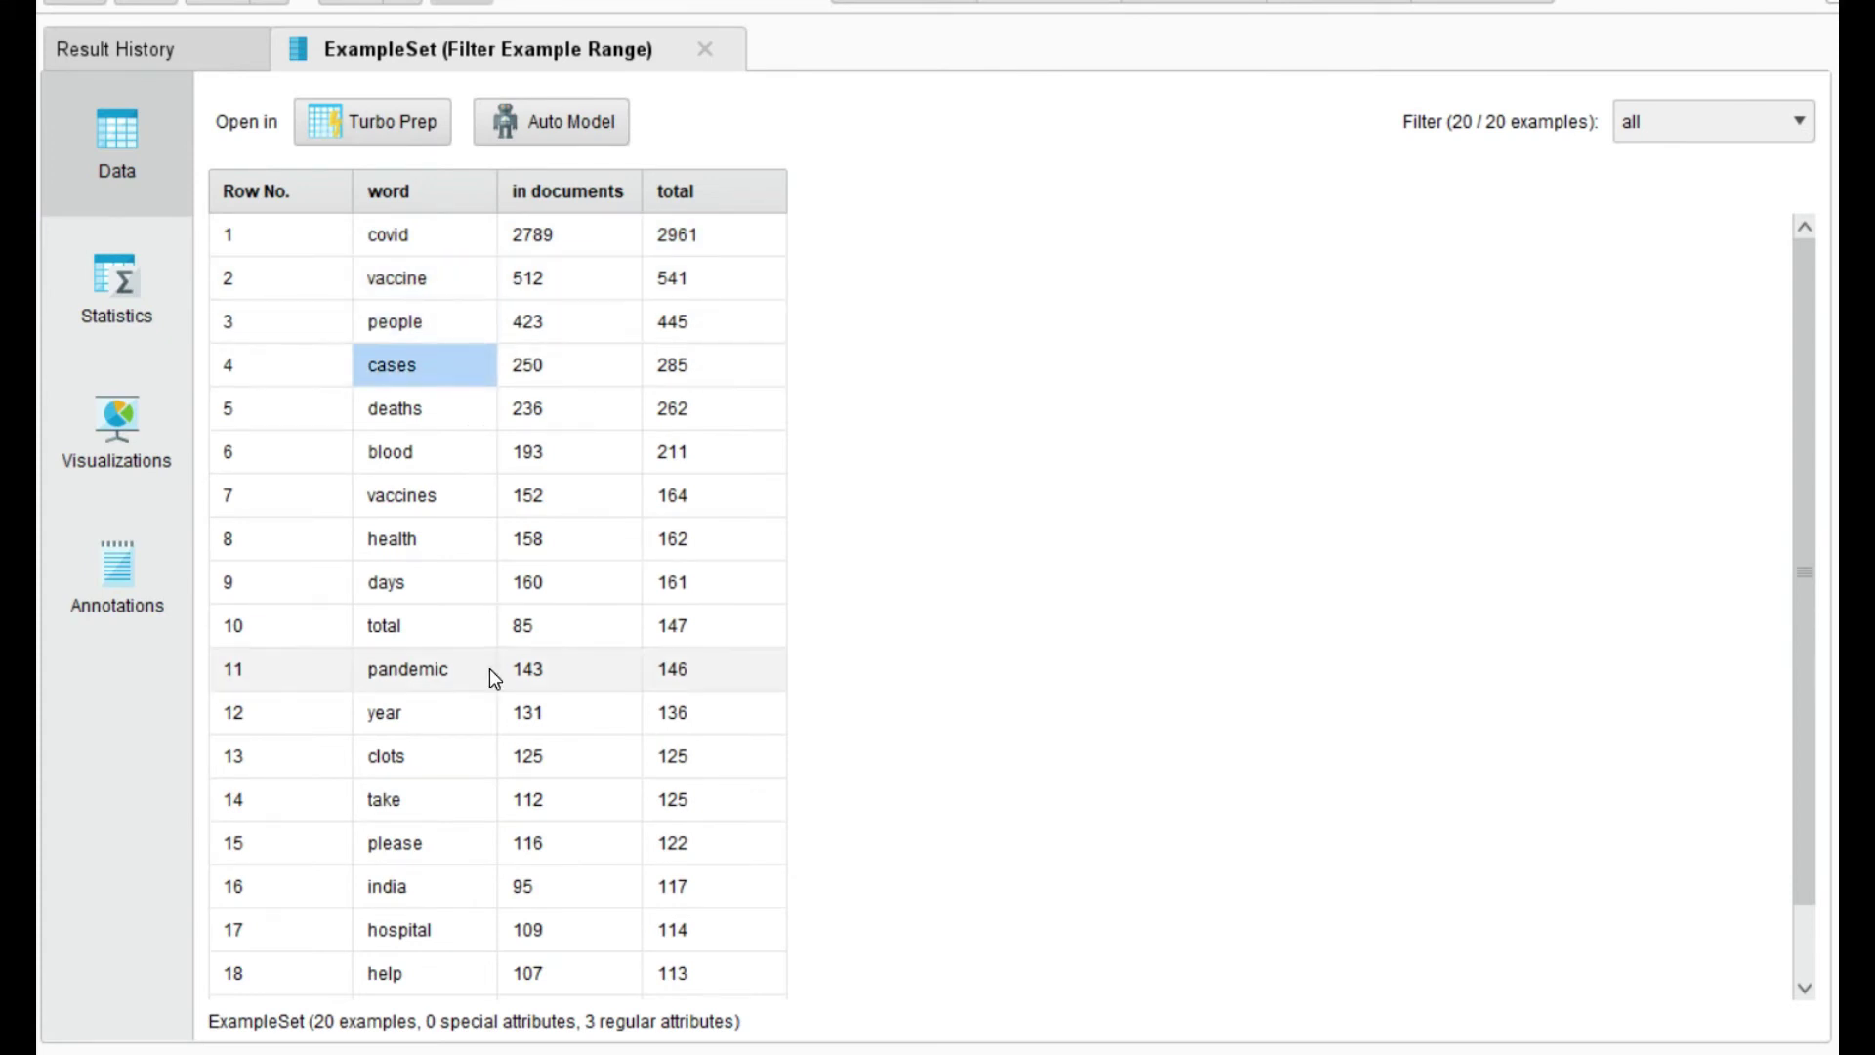
left_click_drag(1783, 482, 1795, 699)
left_click(438, 984)
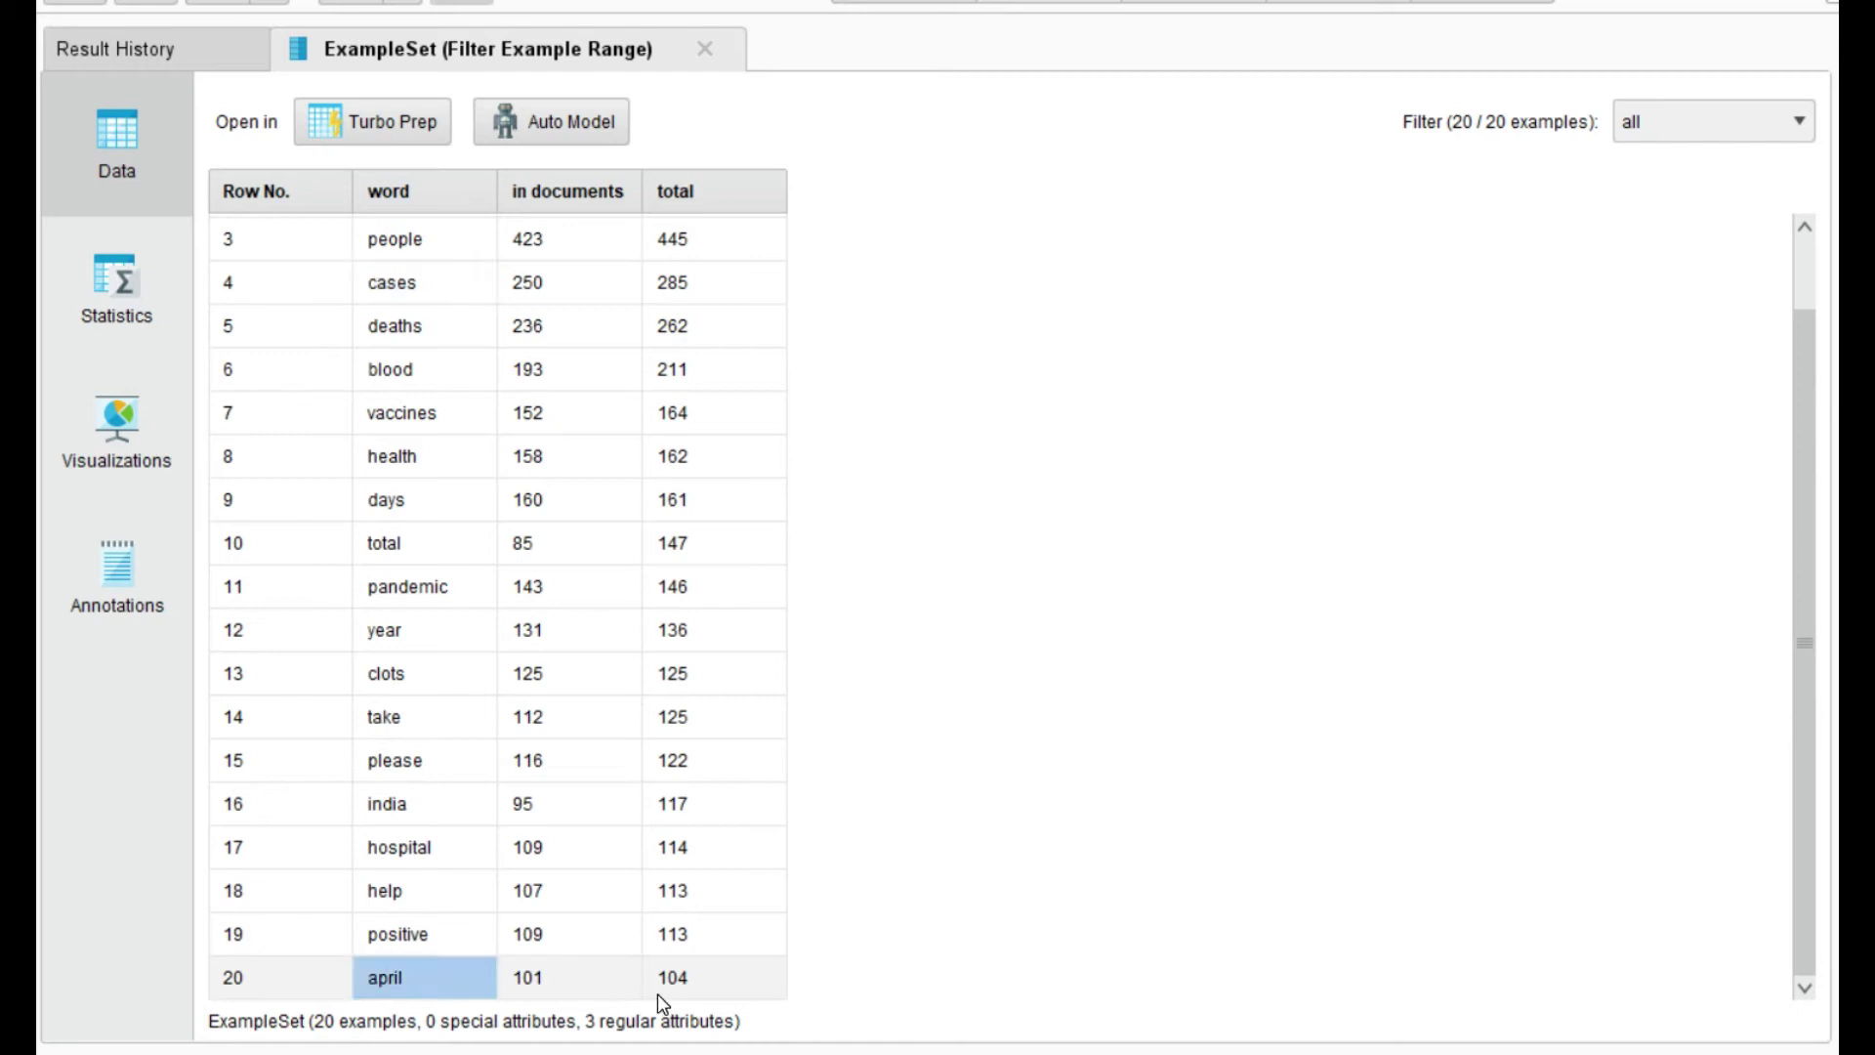
left_click(407, 934)
left_click(404, 892)
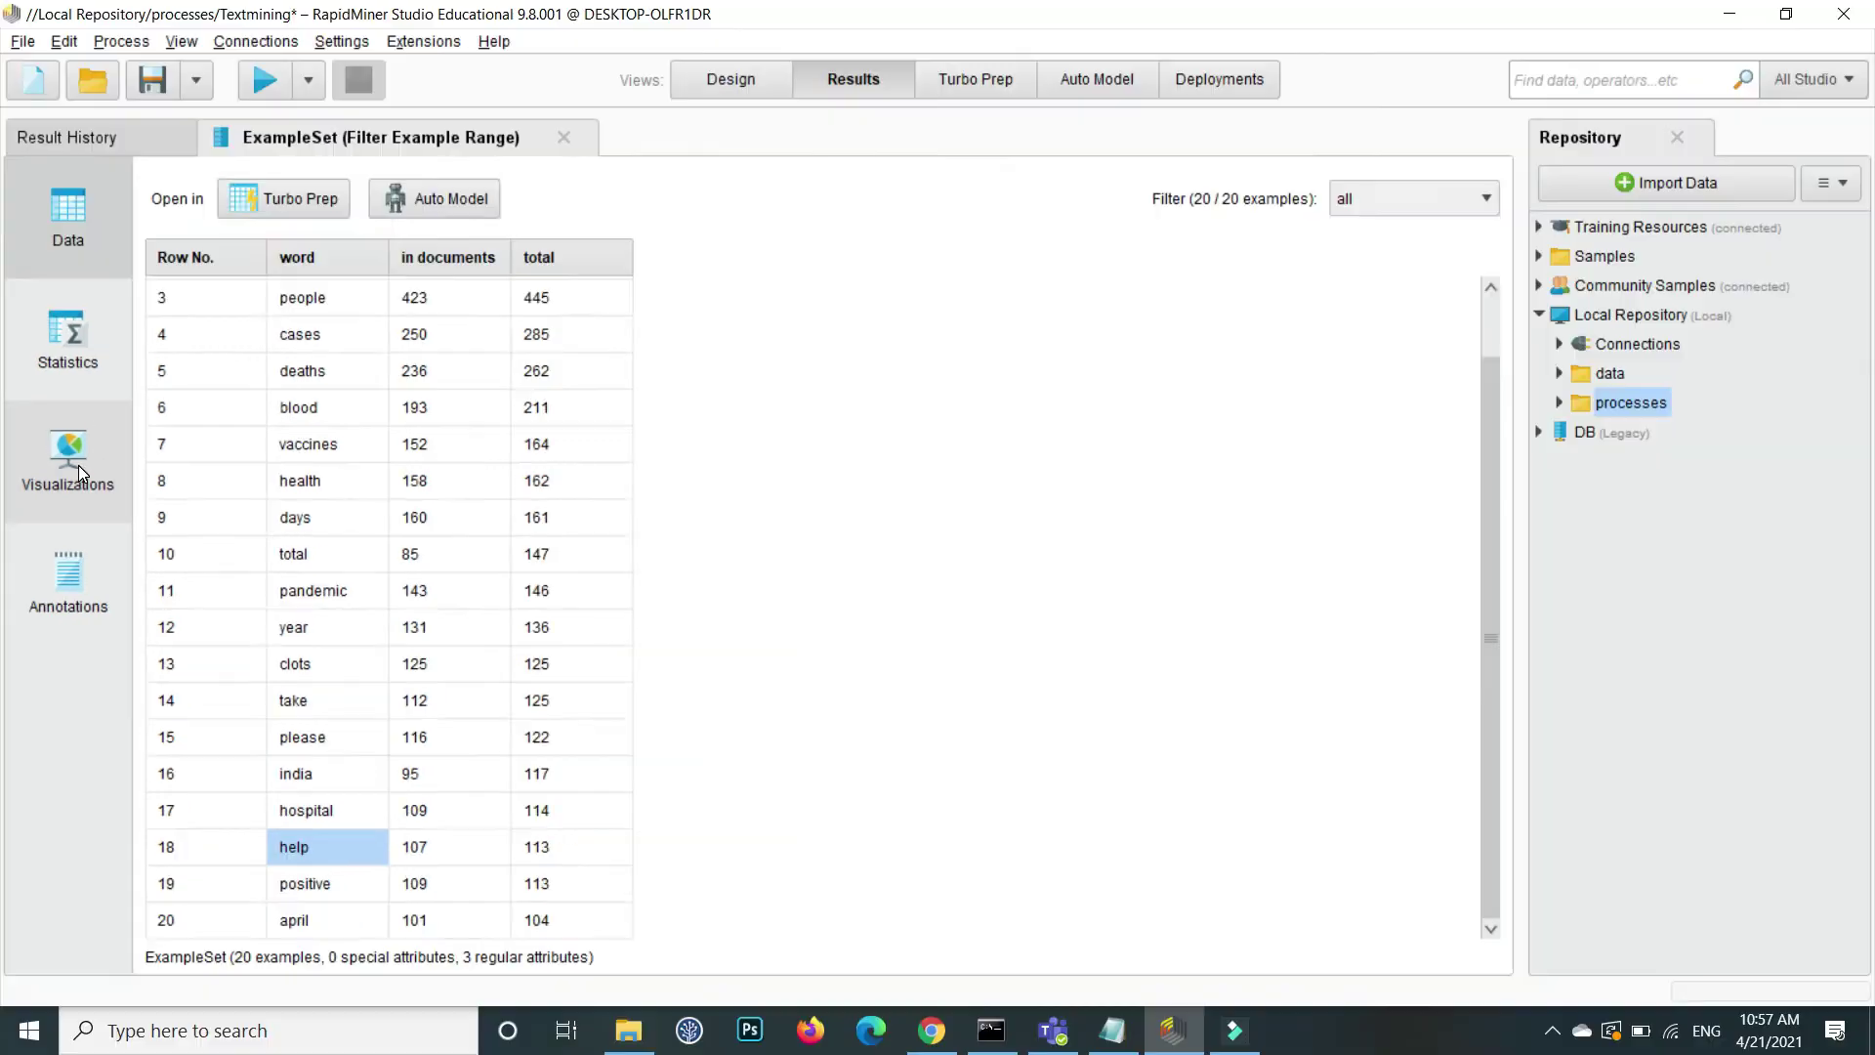
- Plot the results as a Wordcloud with 'word' as the value column and Weight left as '-'
left_click(129, 436)
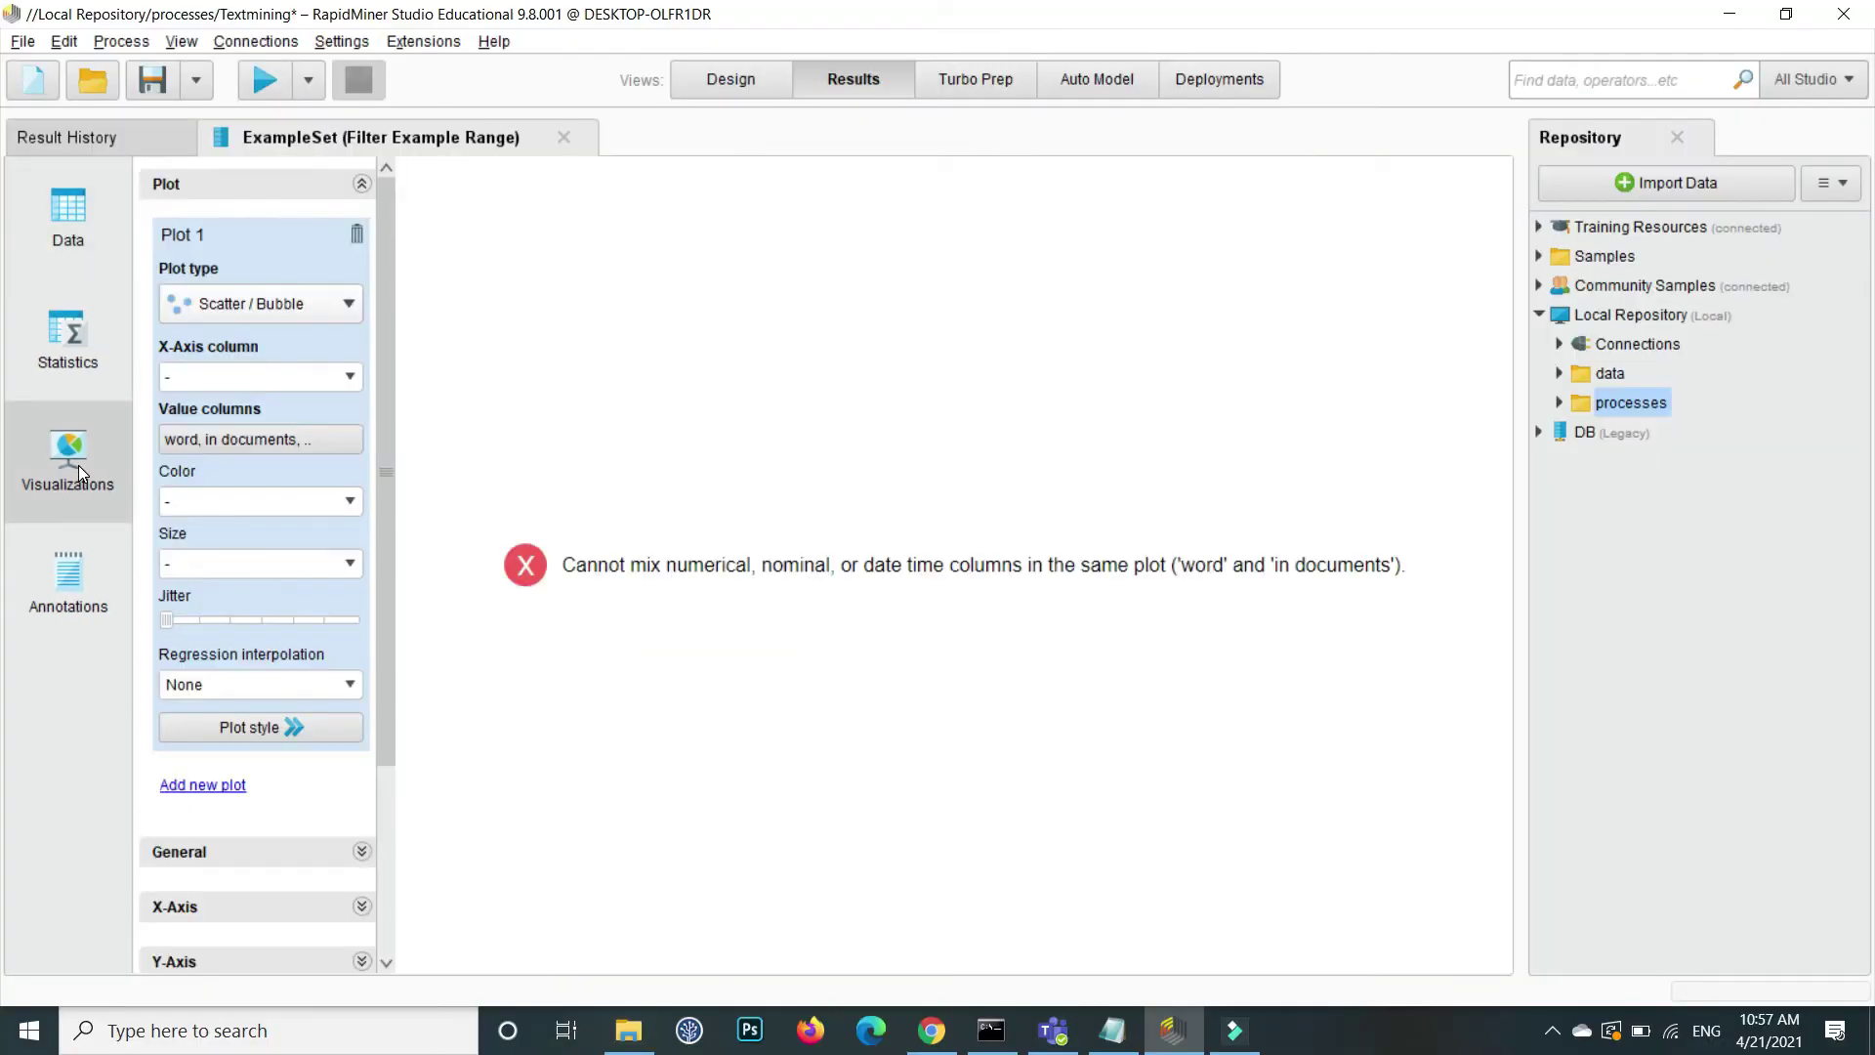
left_click(344, 303)
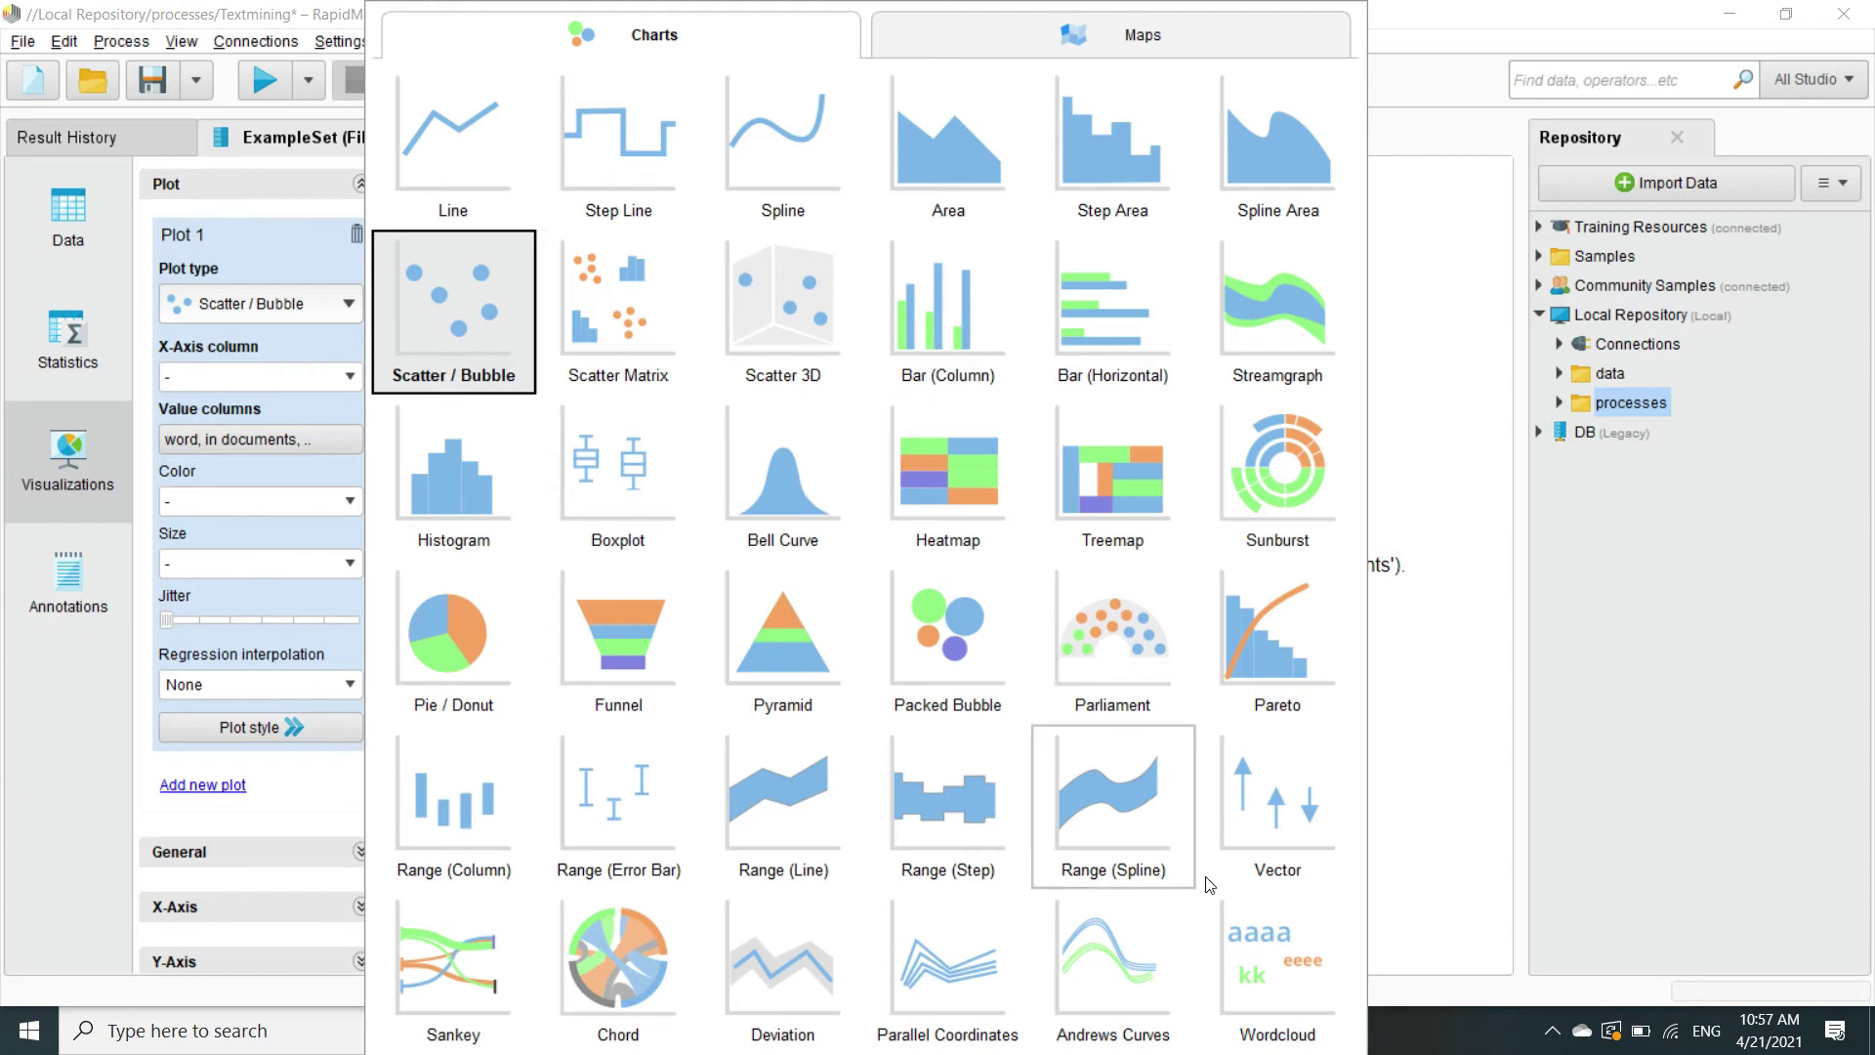
left_click(1257, 987)
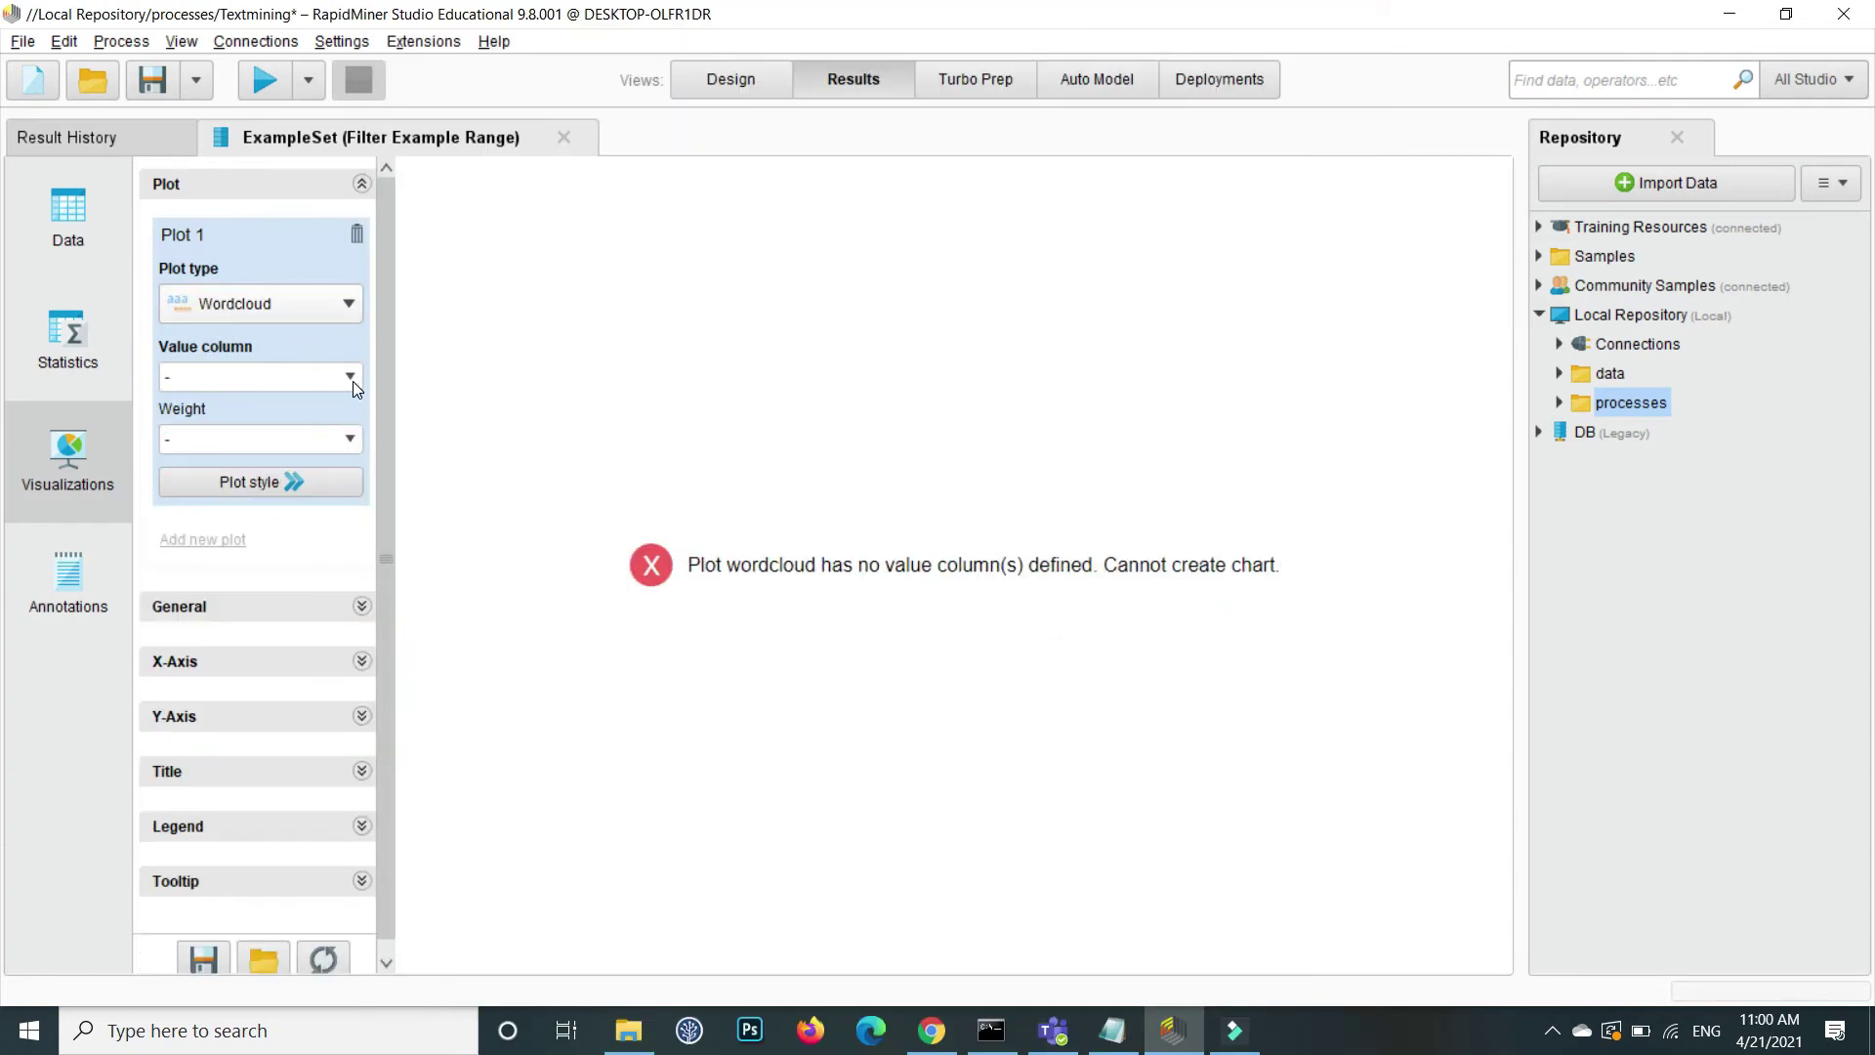
left_click(351, 379)
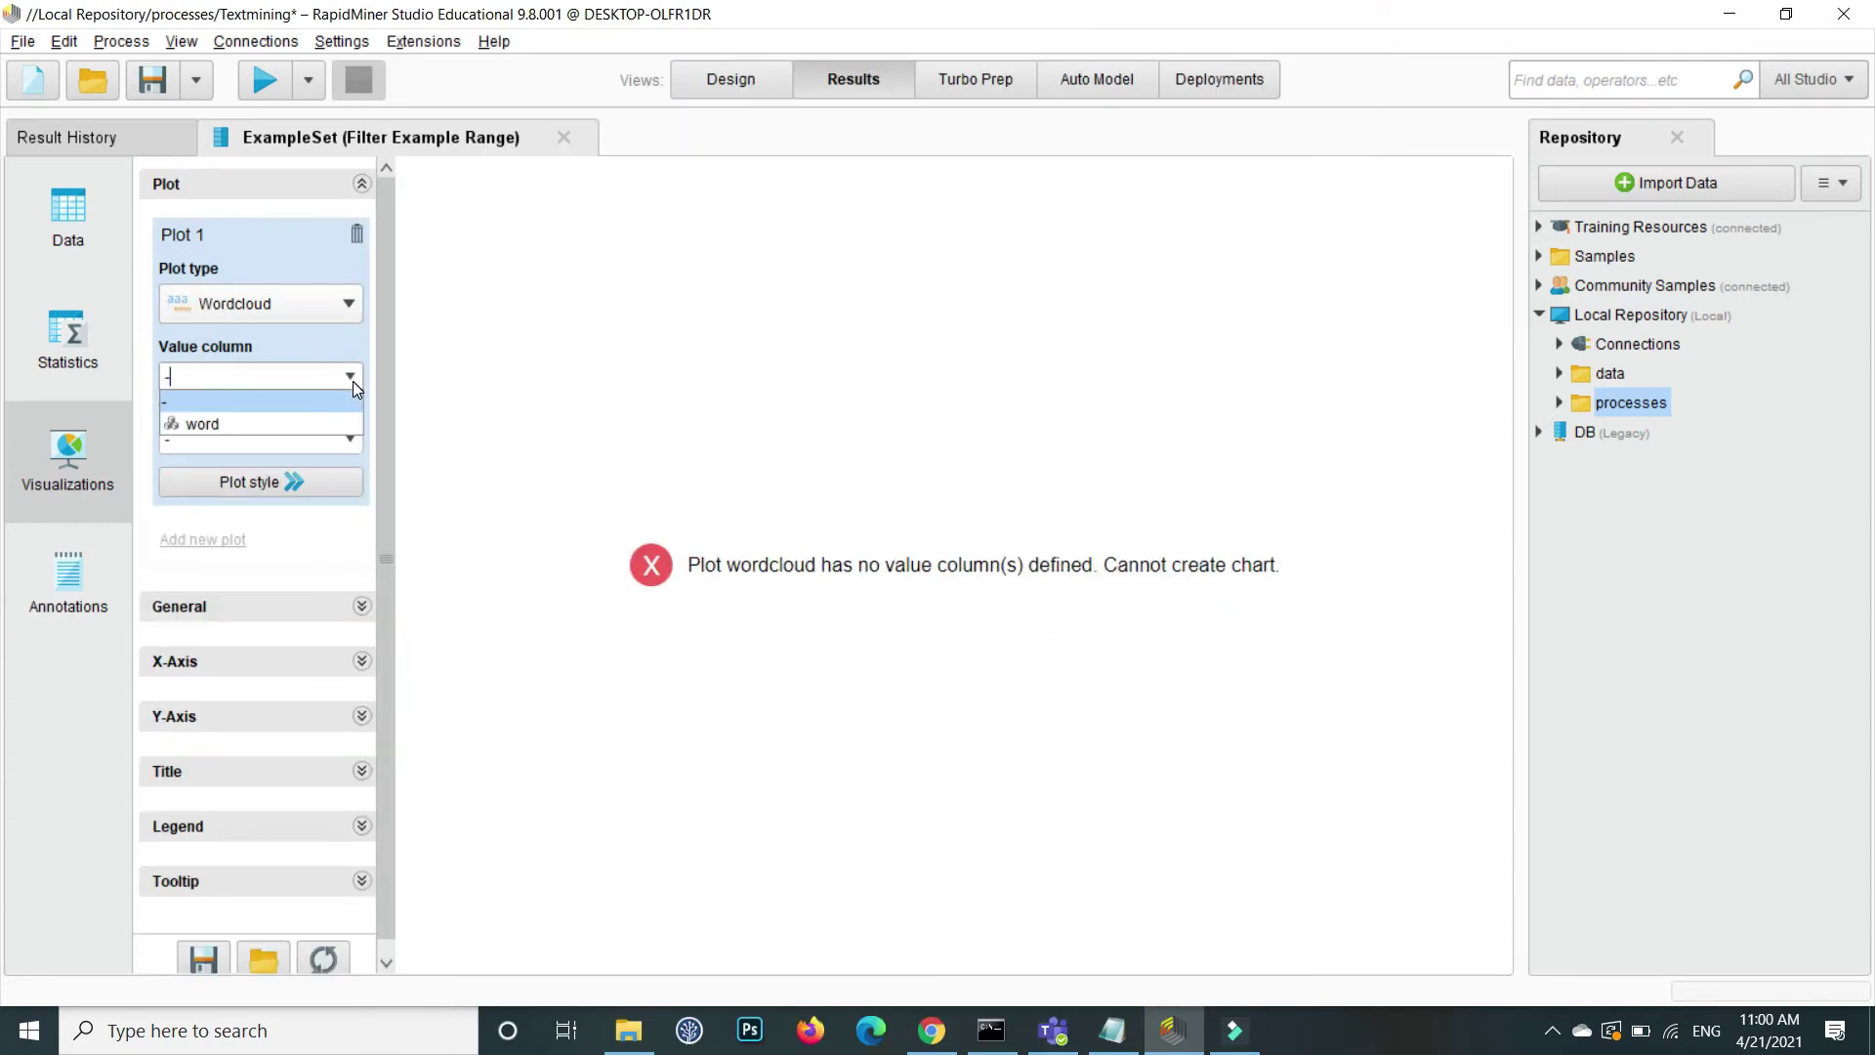
left_click(346, 424)
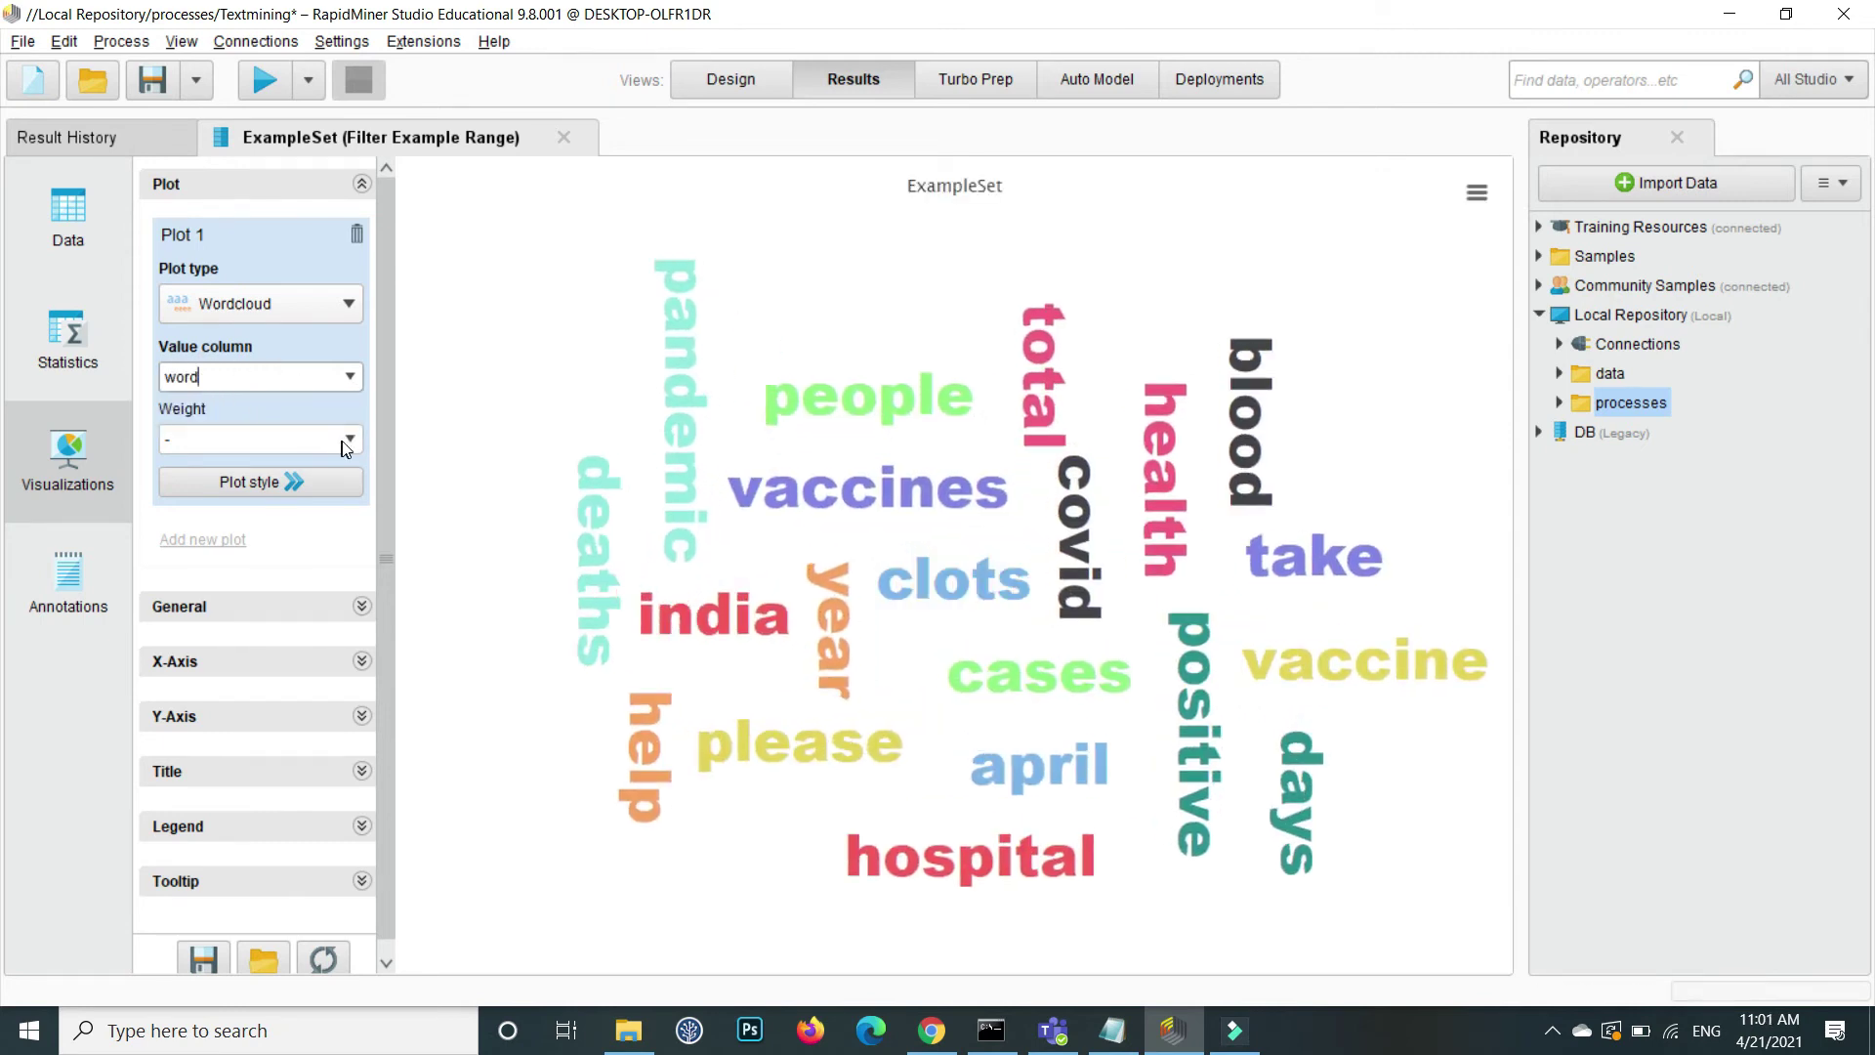
left_click(353, 444)
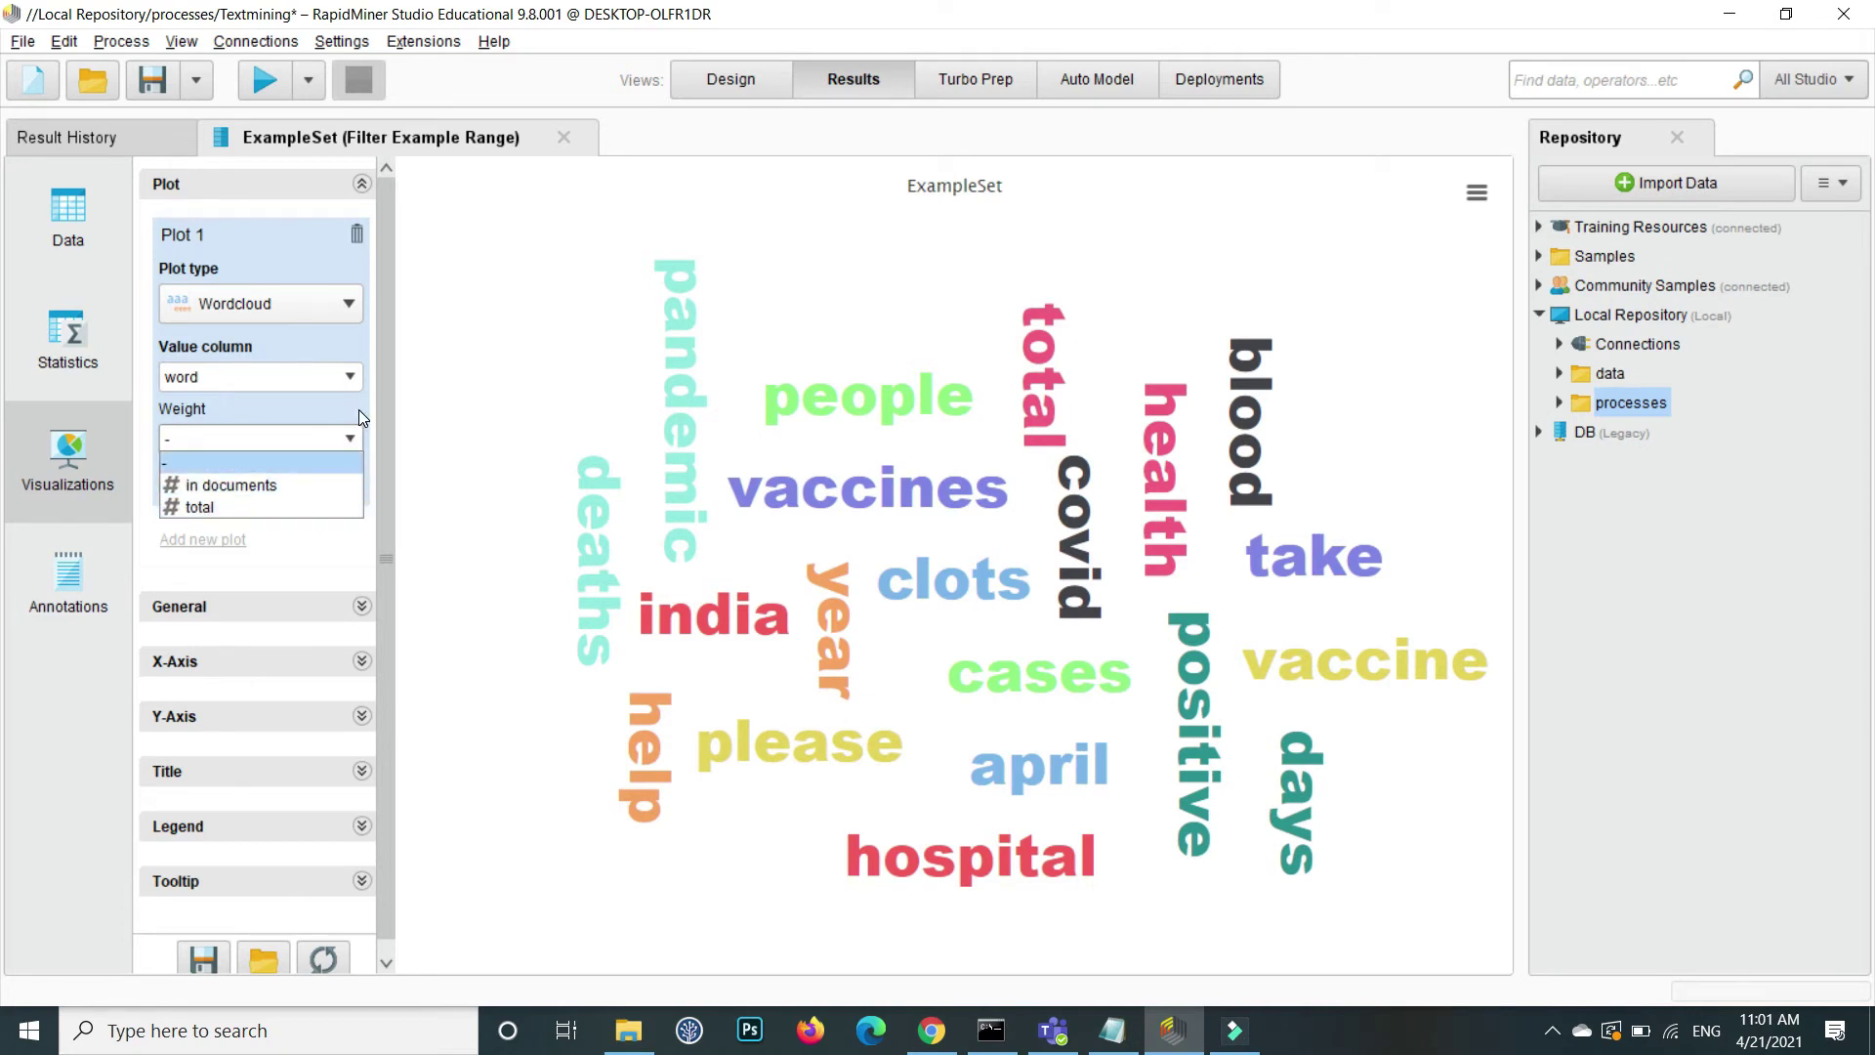
left_click(360, 408)
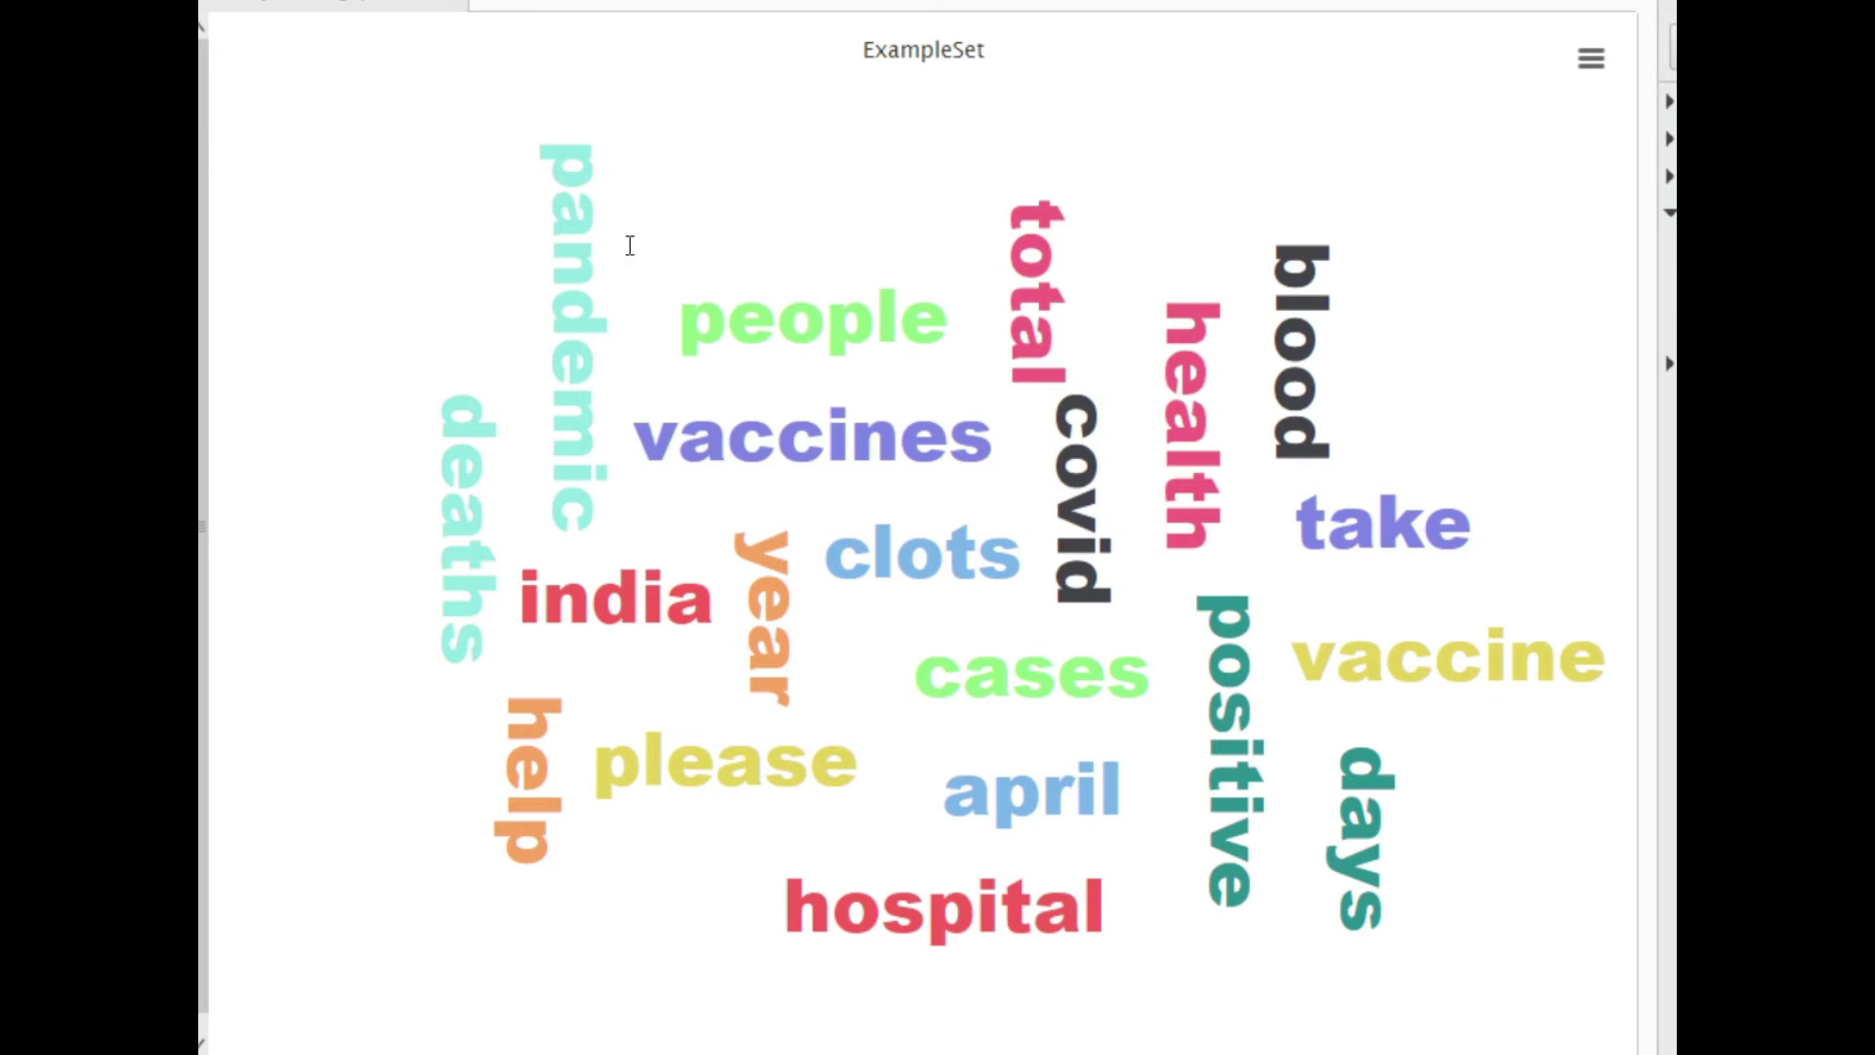
- Read the word-cloud tooltips, which show words like vaccines and take each counted once
mouse_move(483, 469)
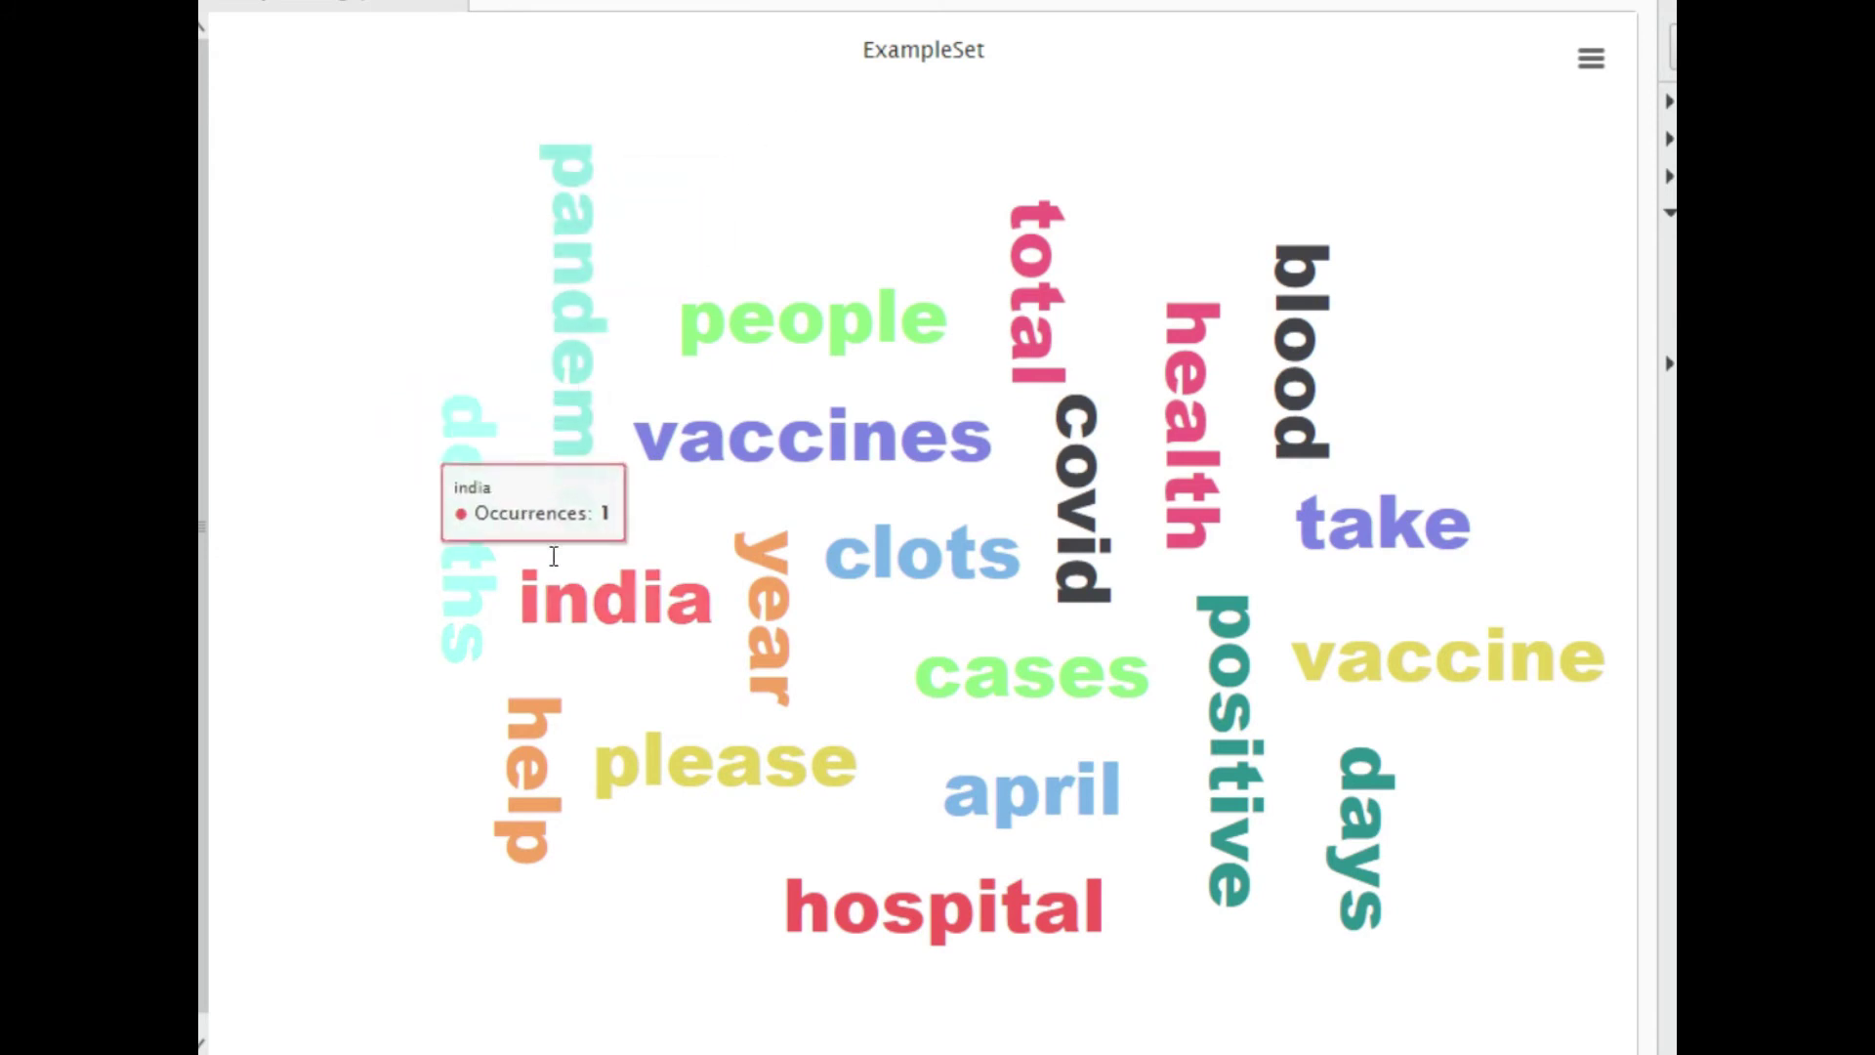
mouse_move(534, 777)
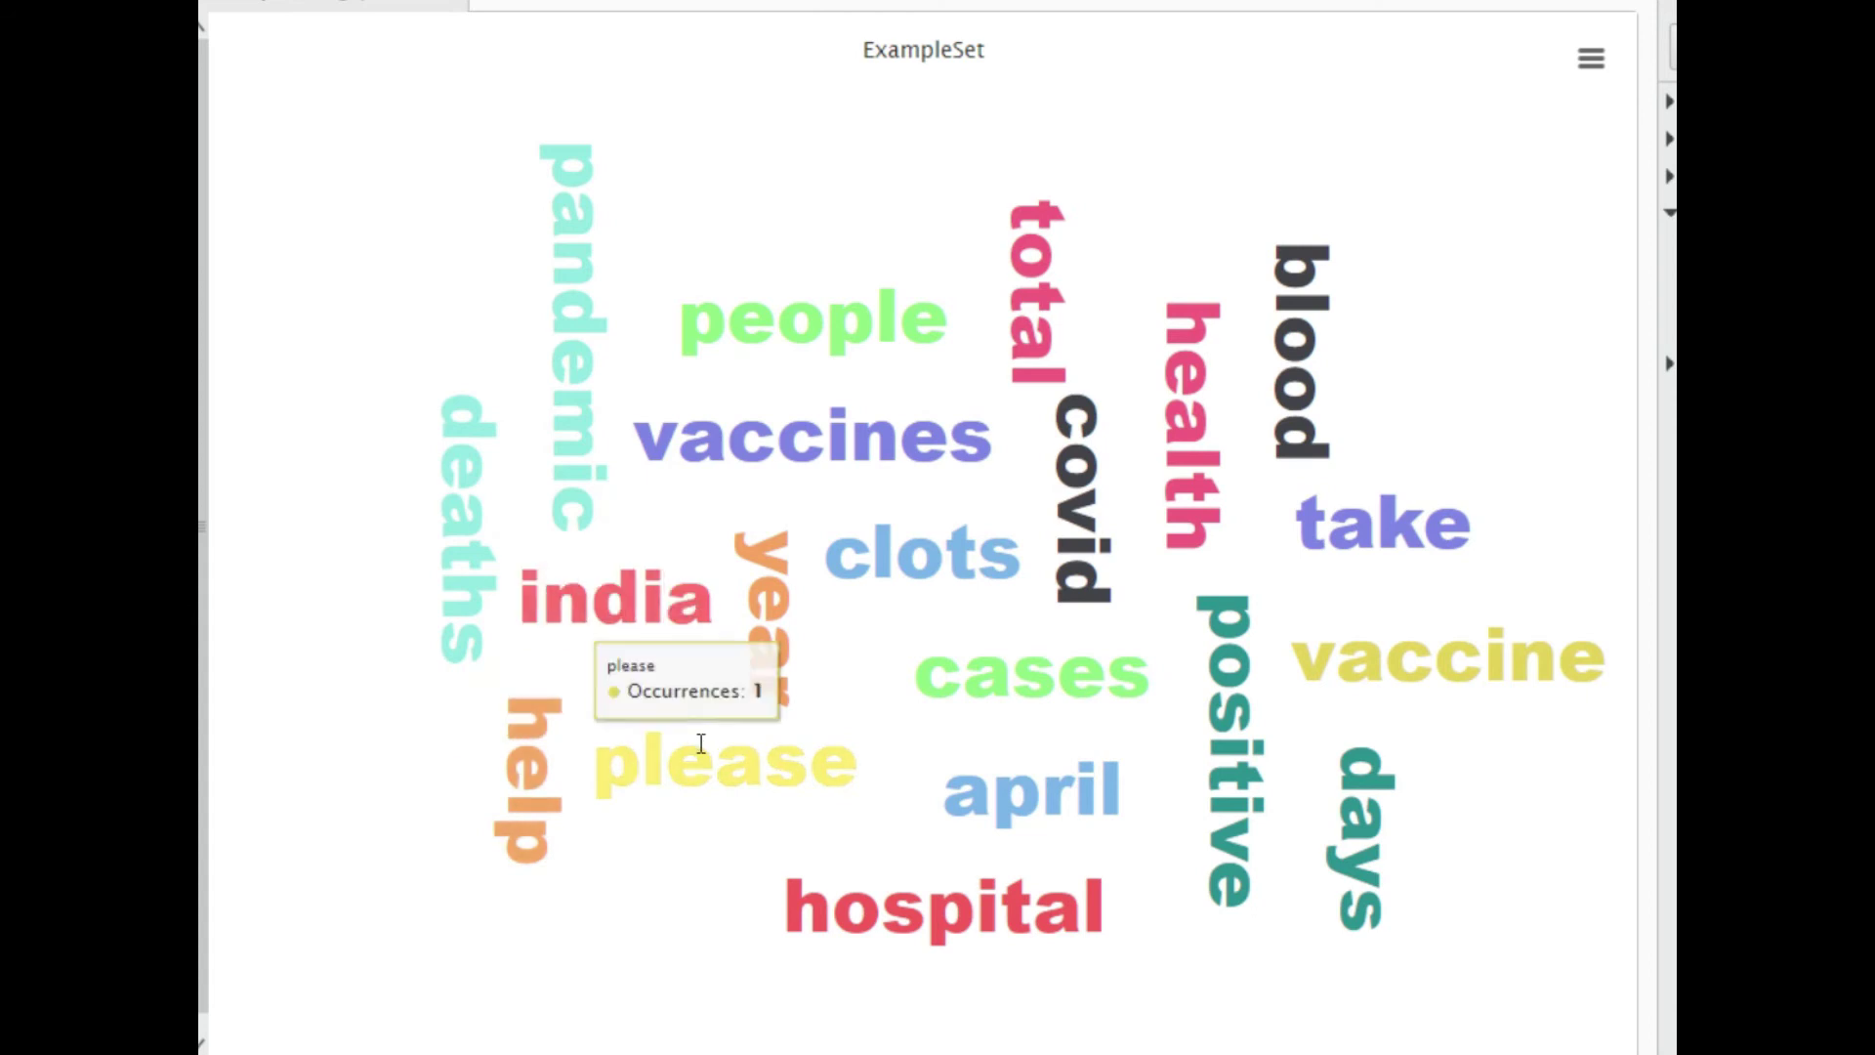
mouse_move(945, 566)
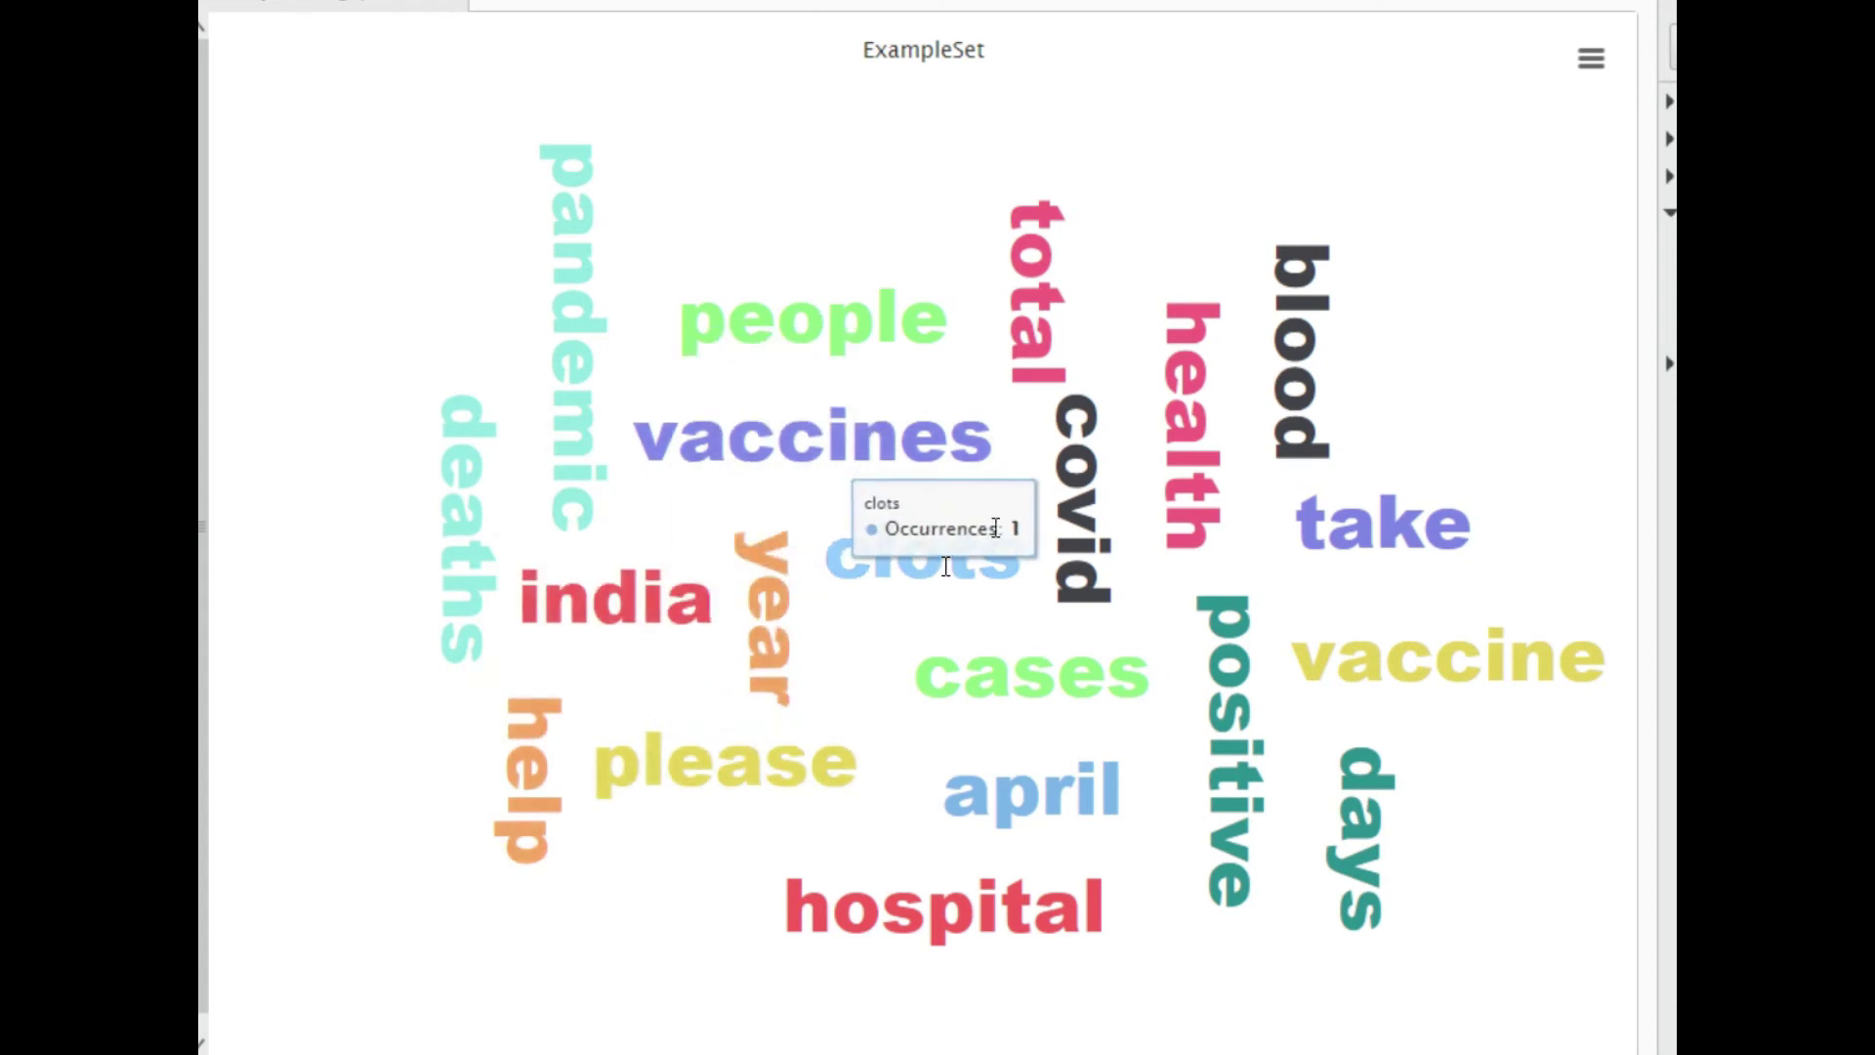
mouse_move(1021, 686)
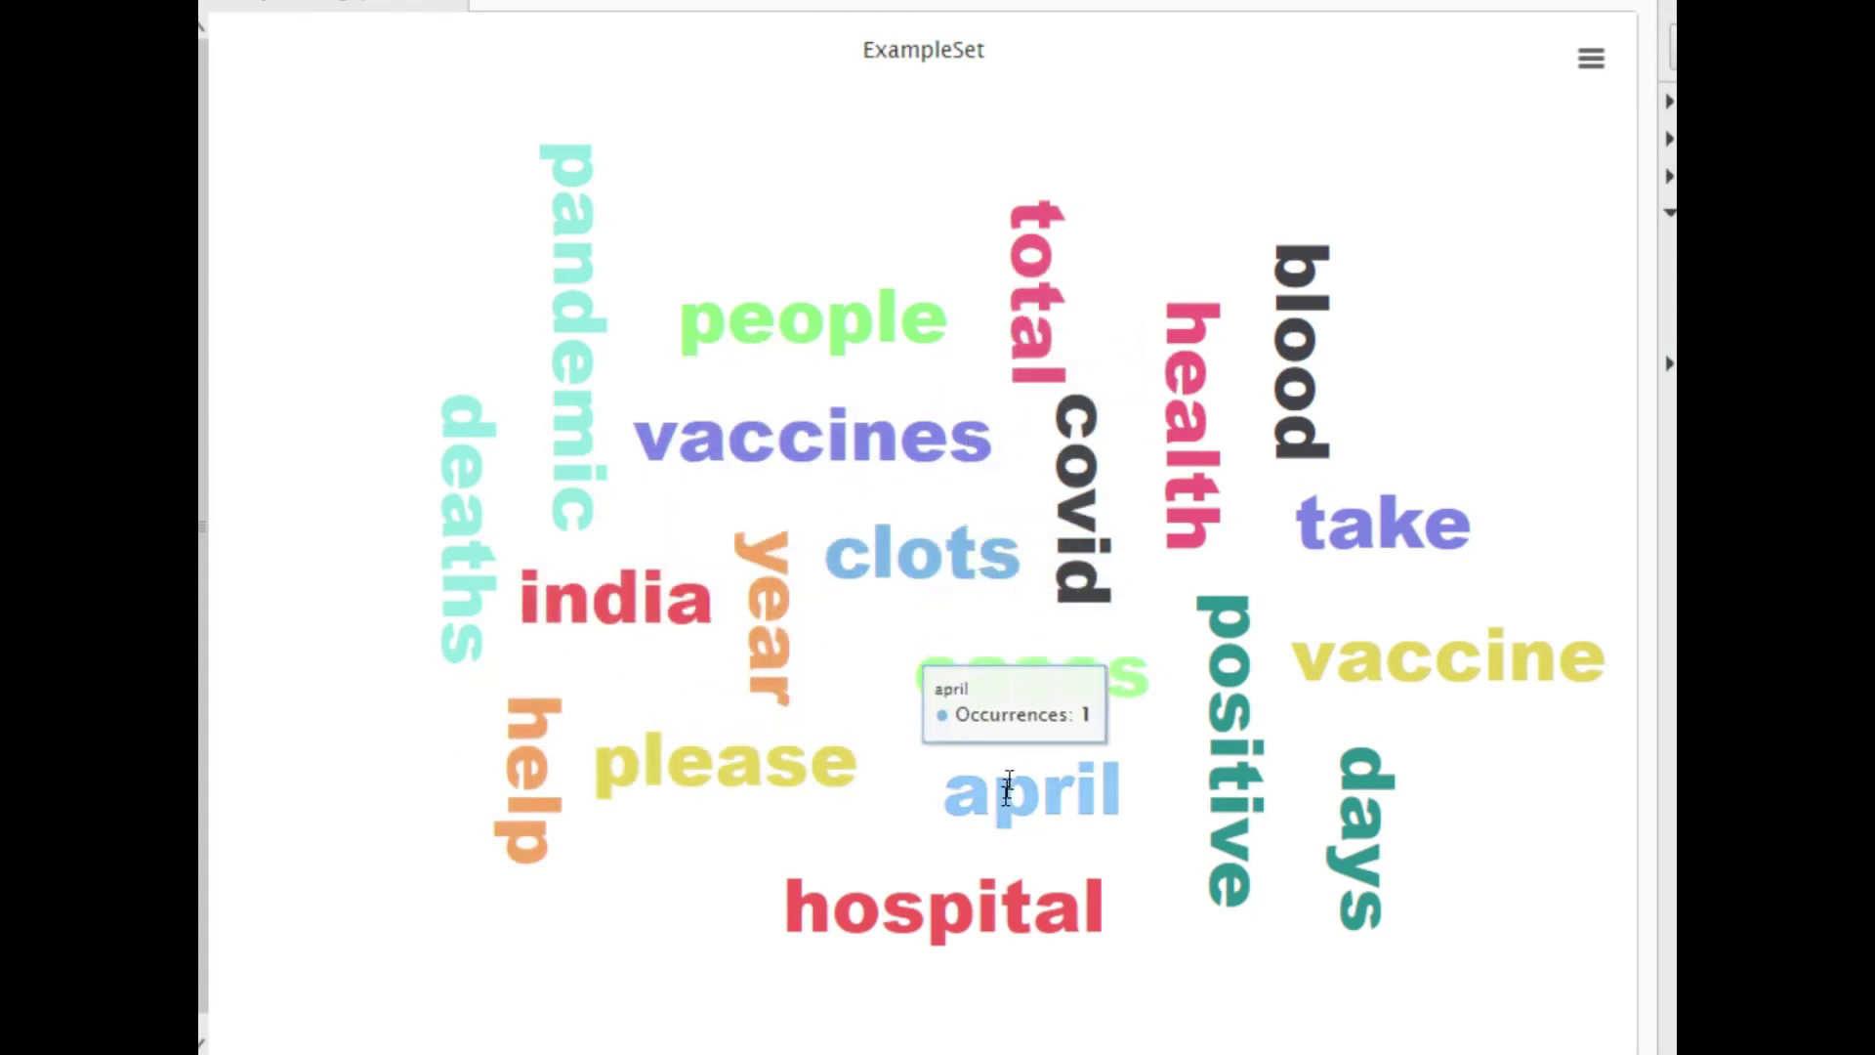
mouse_move(1289, 879)
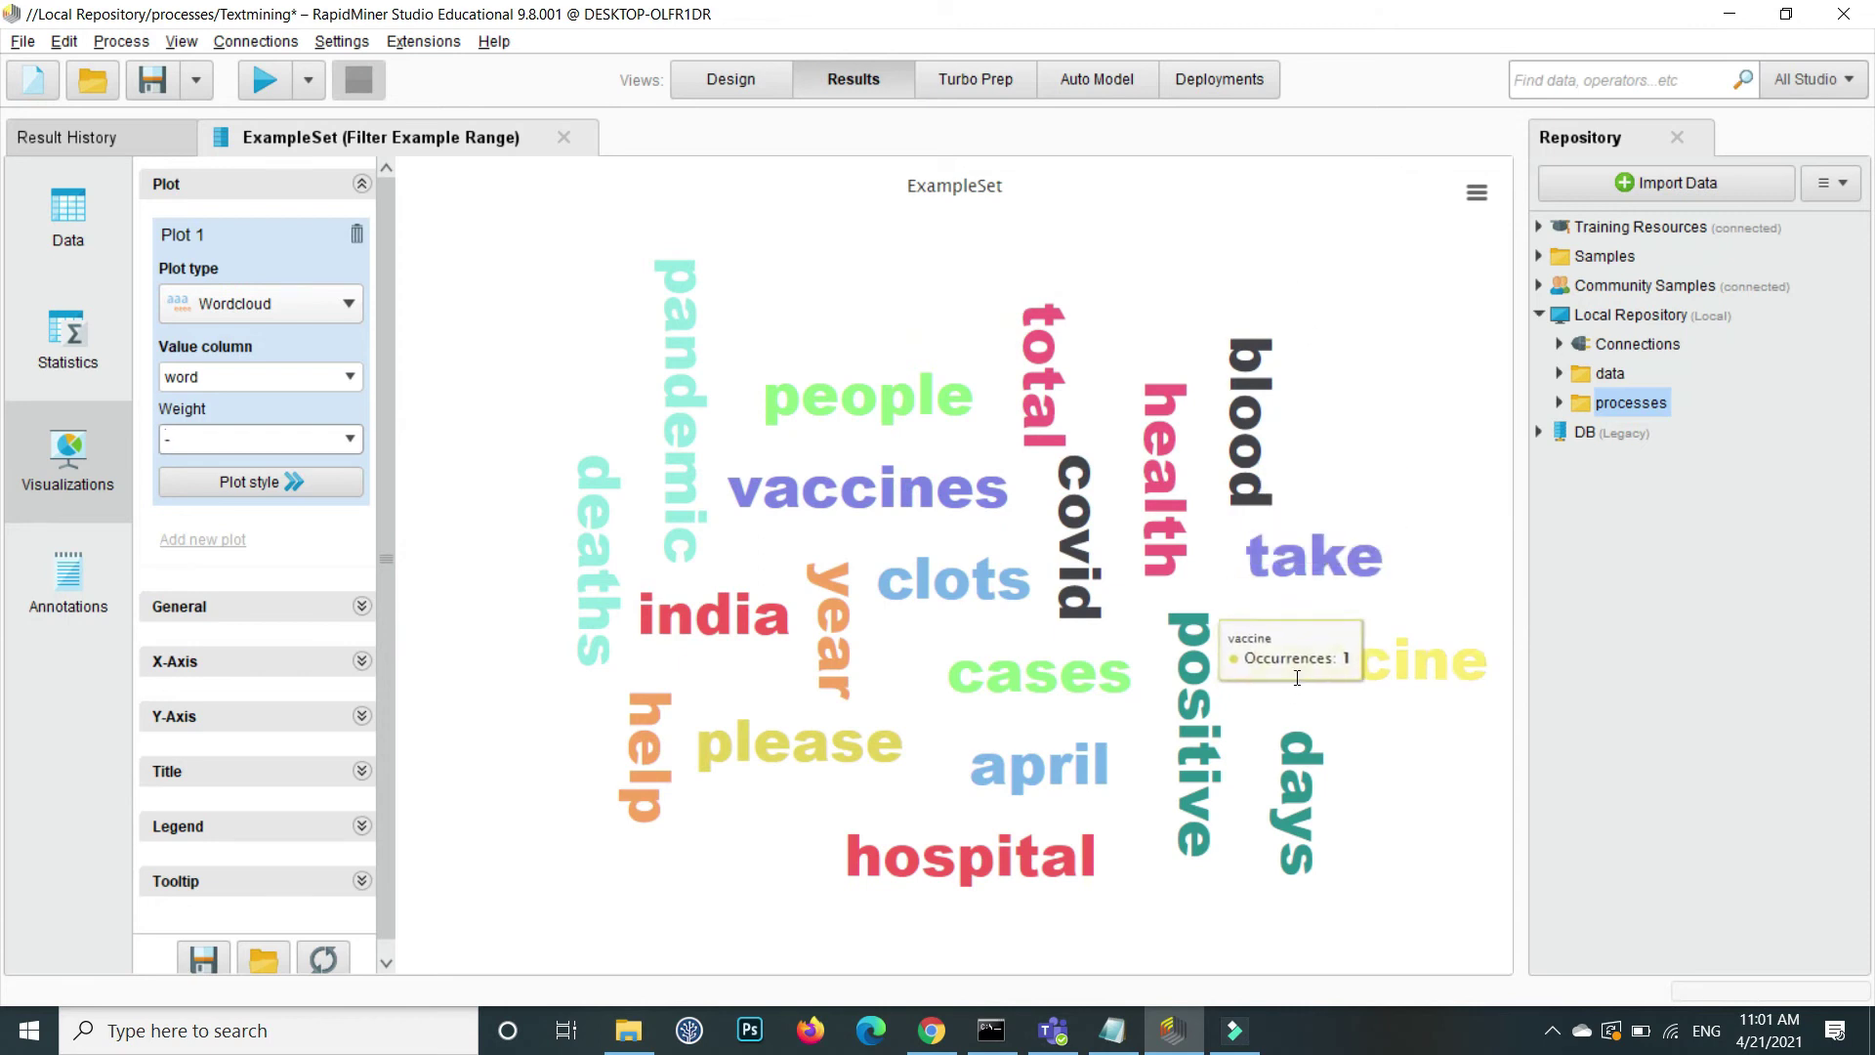
mouse_move(909, 467)
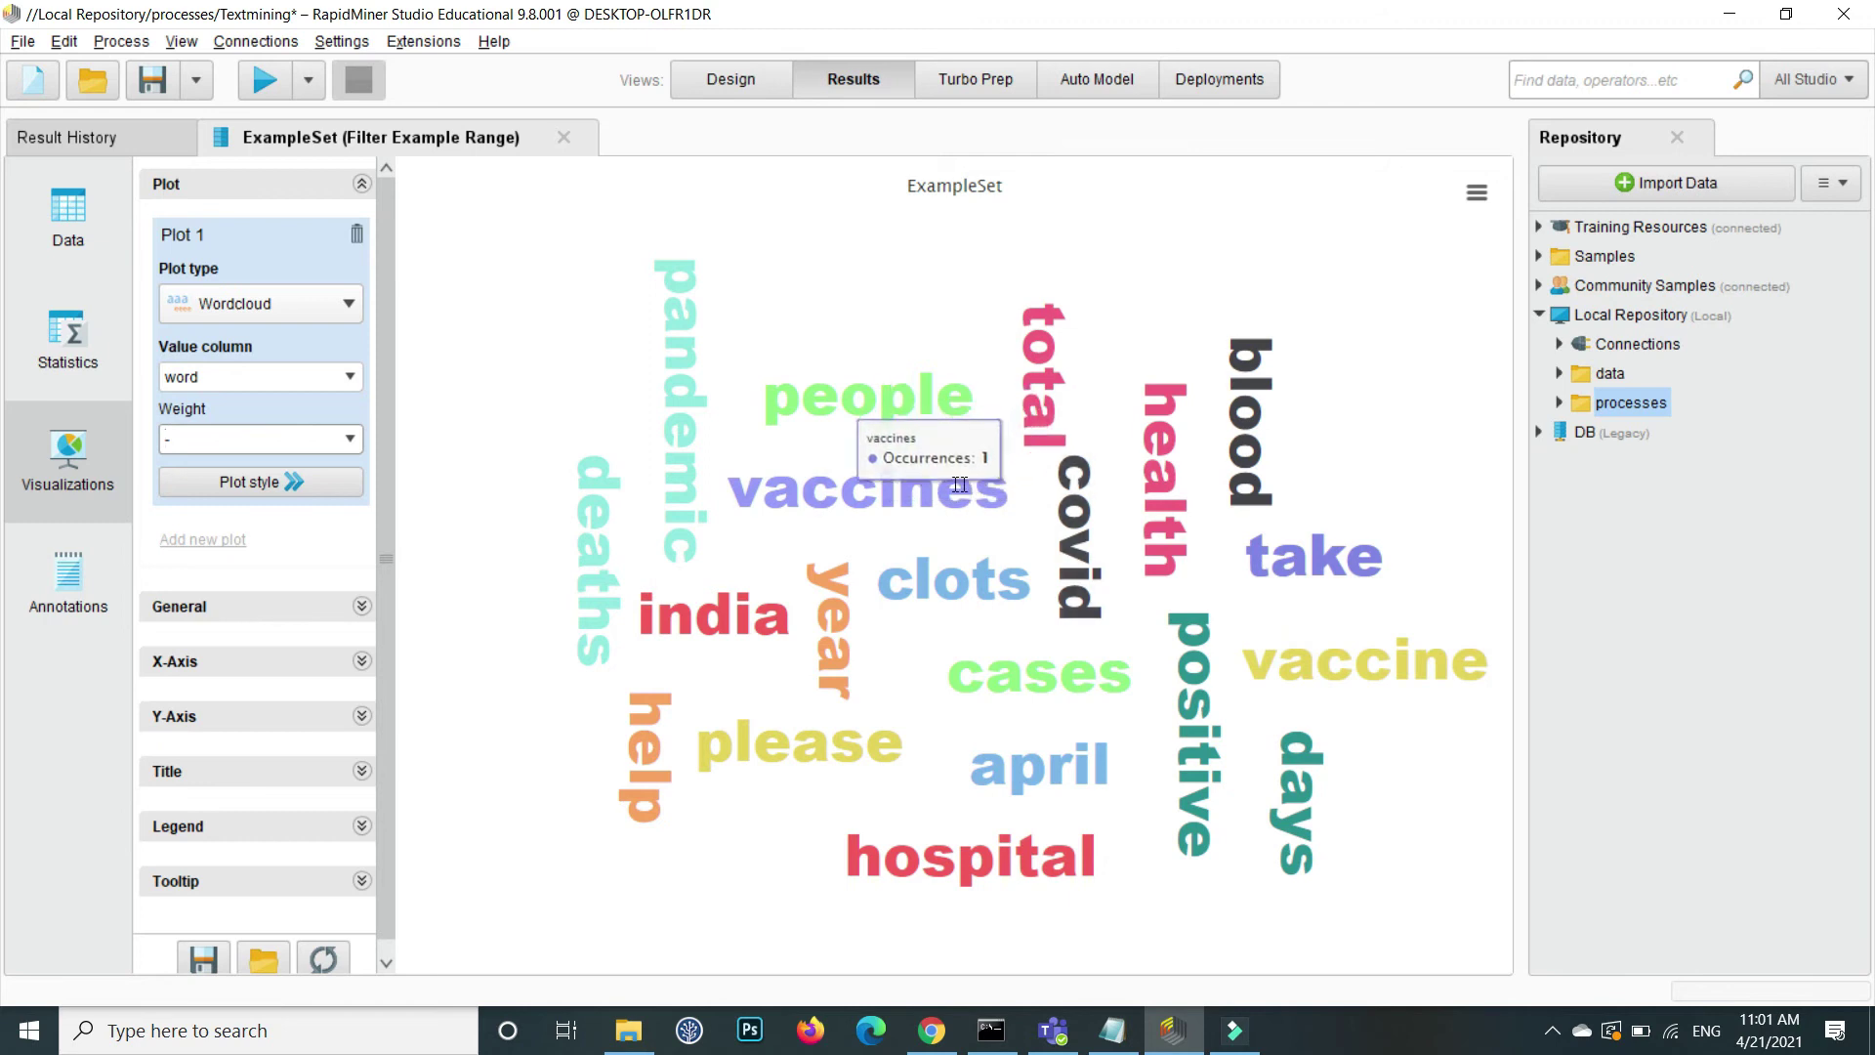
mouse_move(1401, 675)
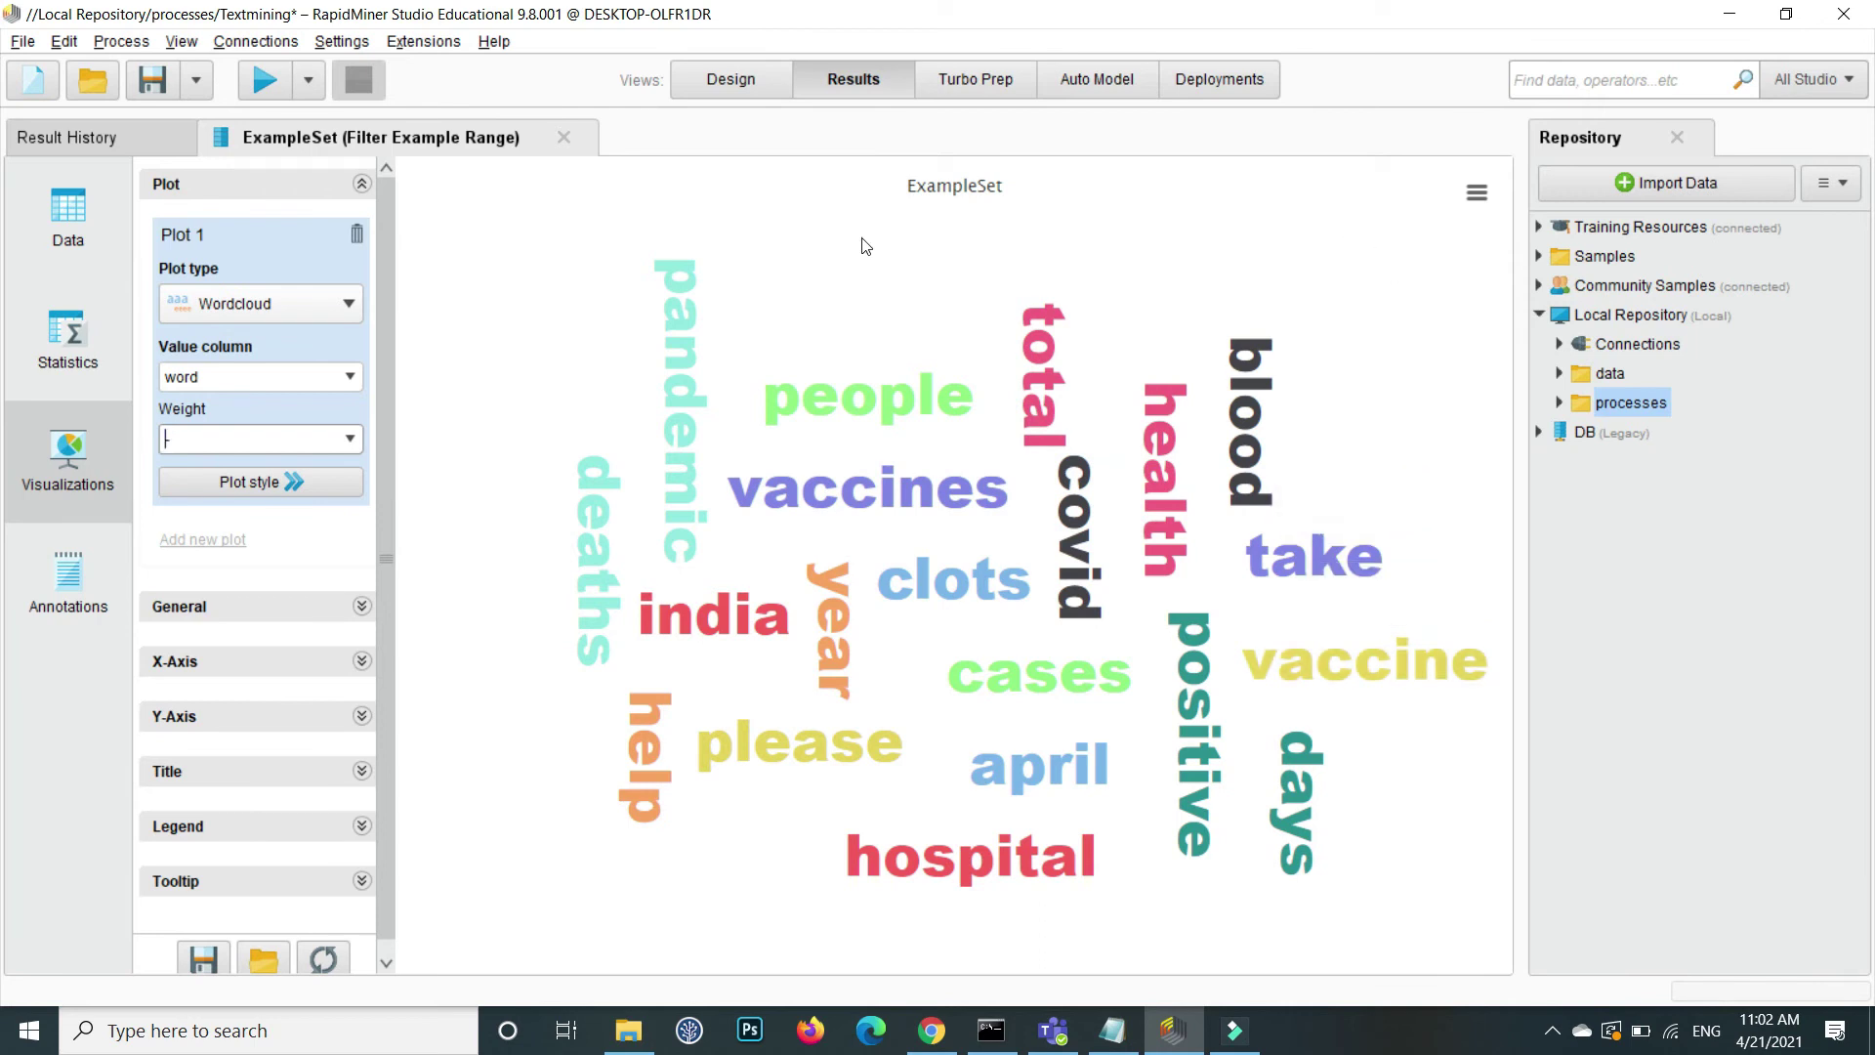
- Insert Stem (Porter) after Filter Tokens (by Length) inside Process Documents from Data
left_click(753, 92)
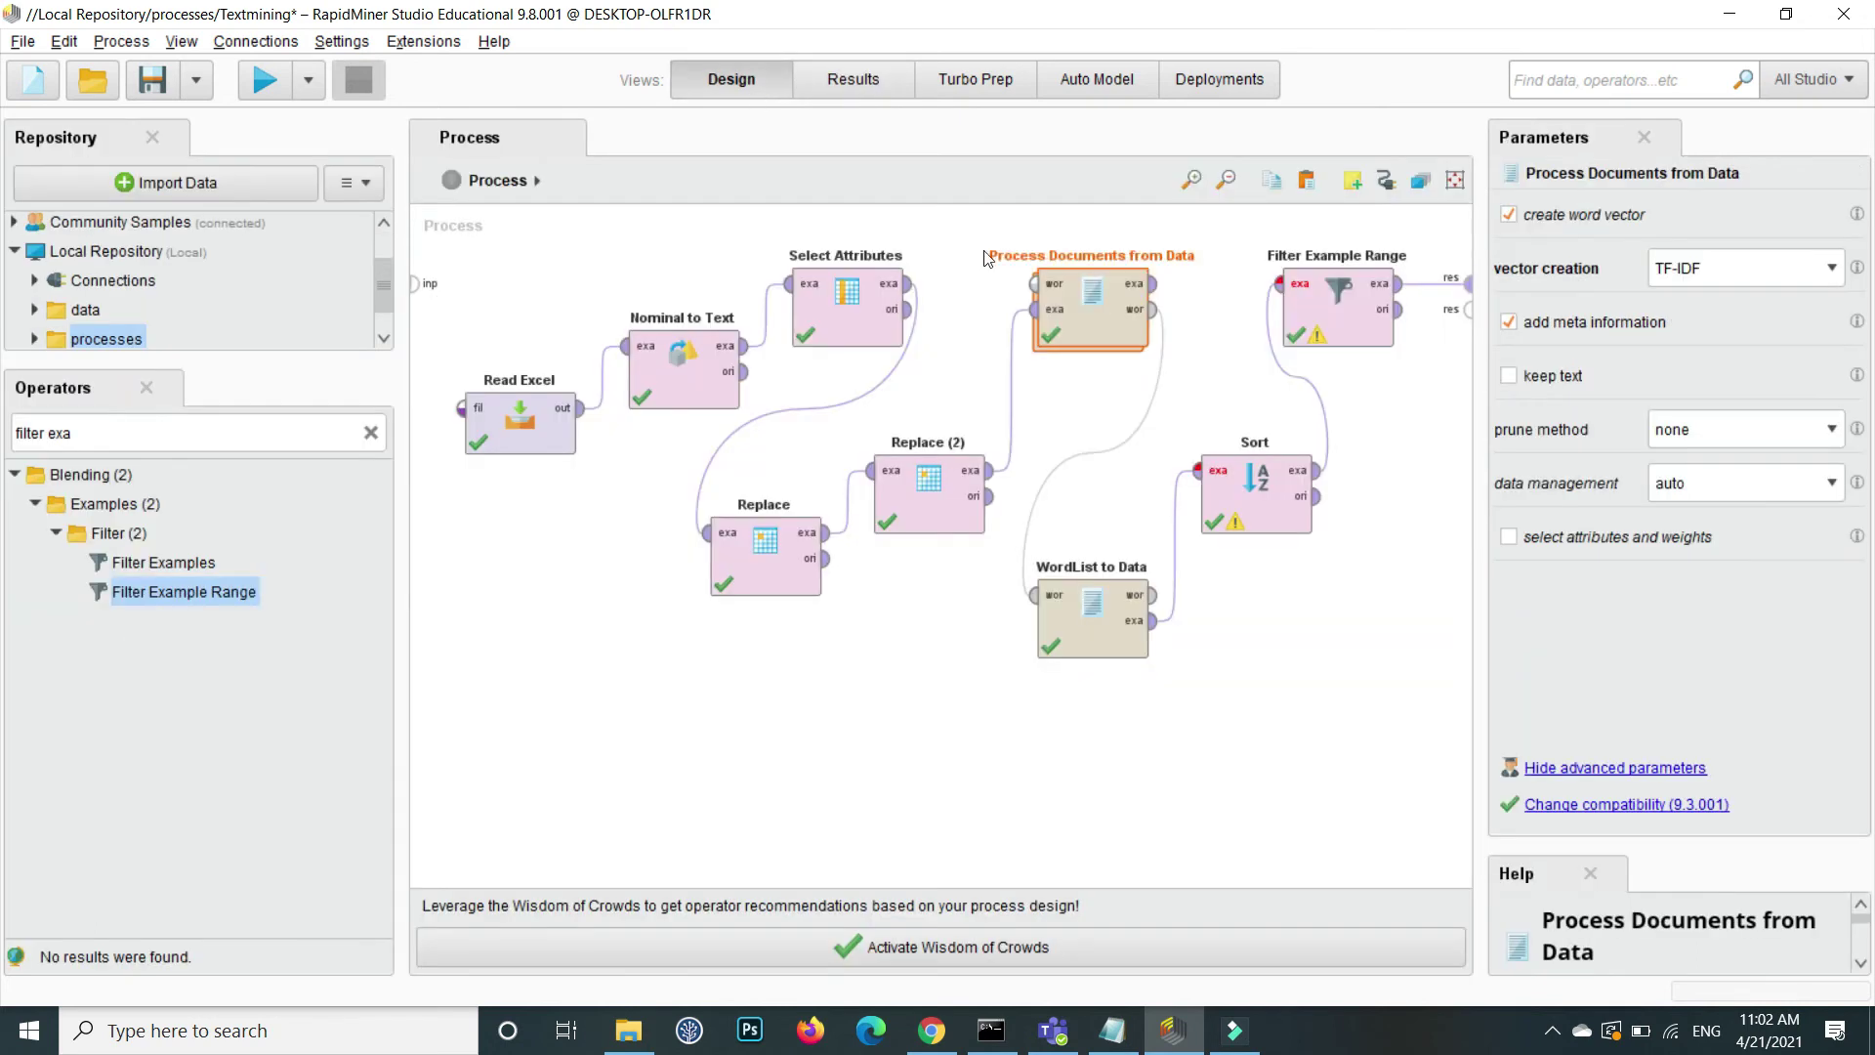
double_click(1120, 306)
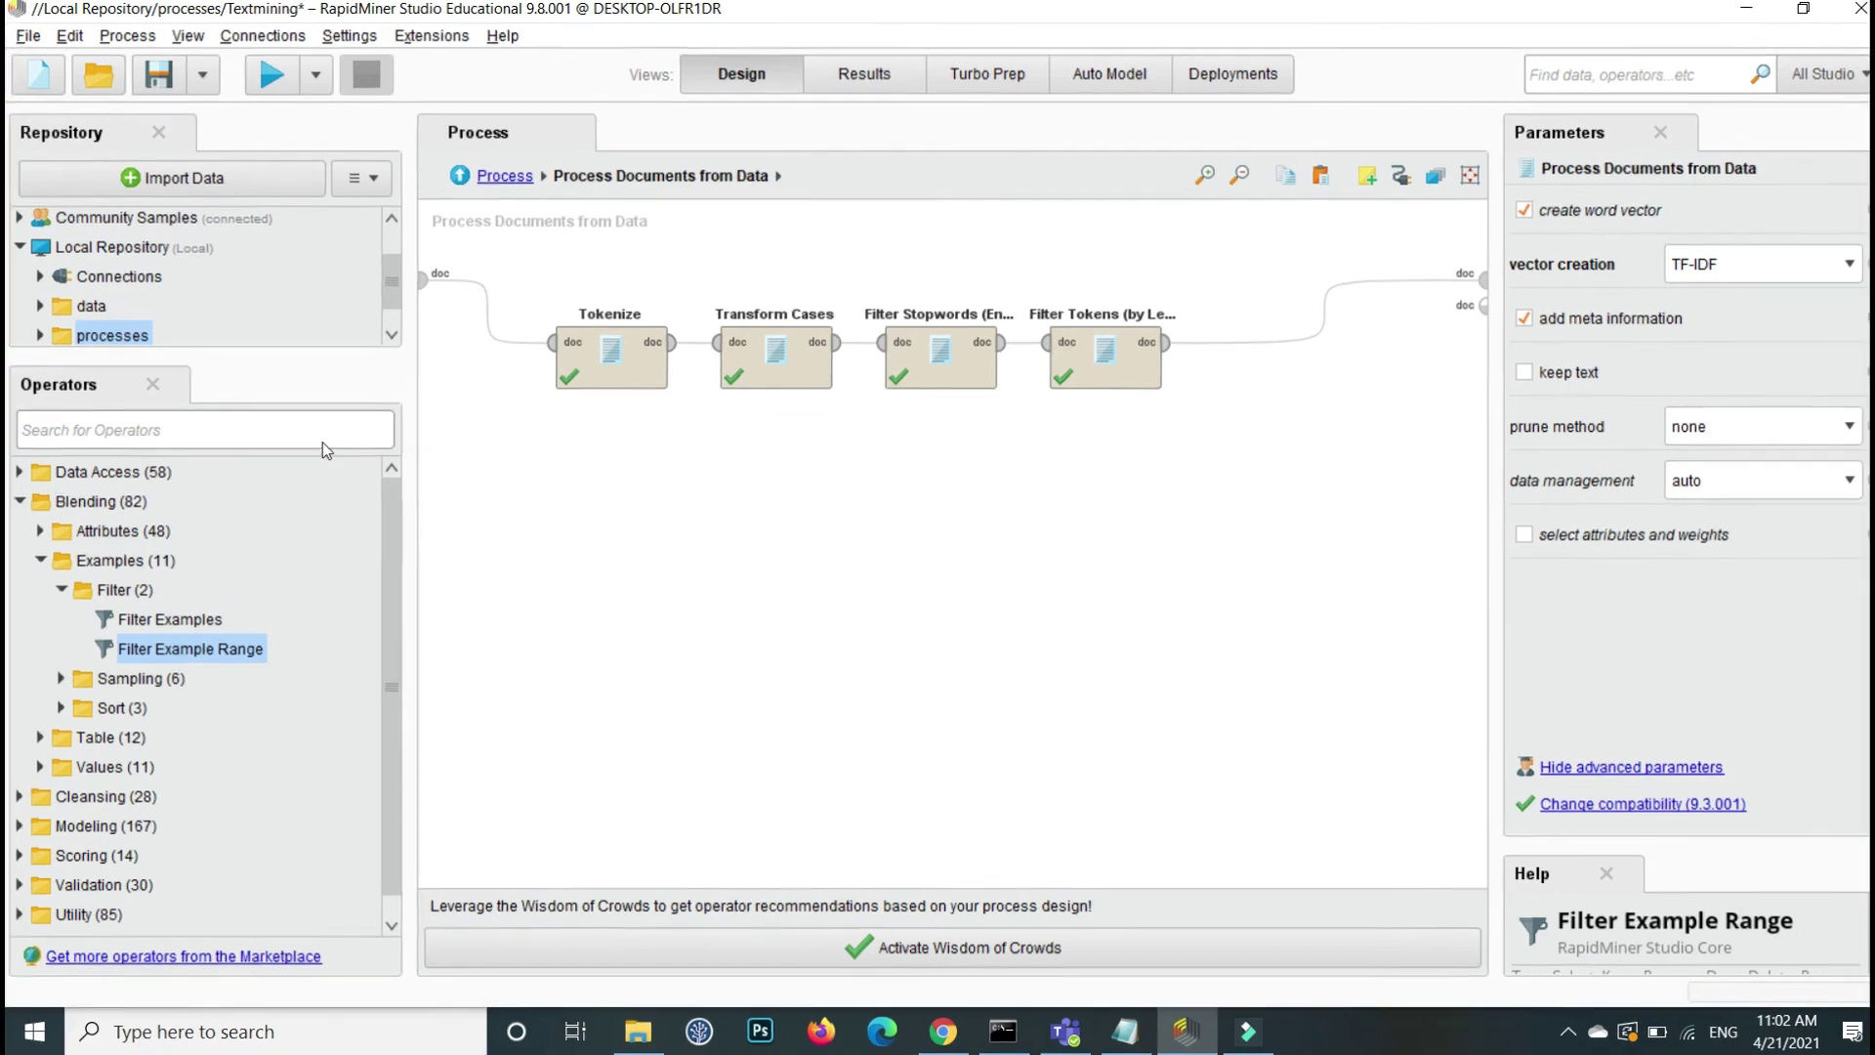
type("ste")
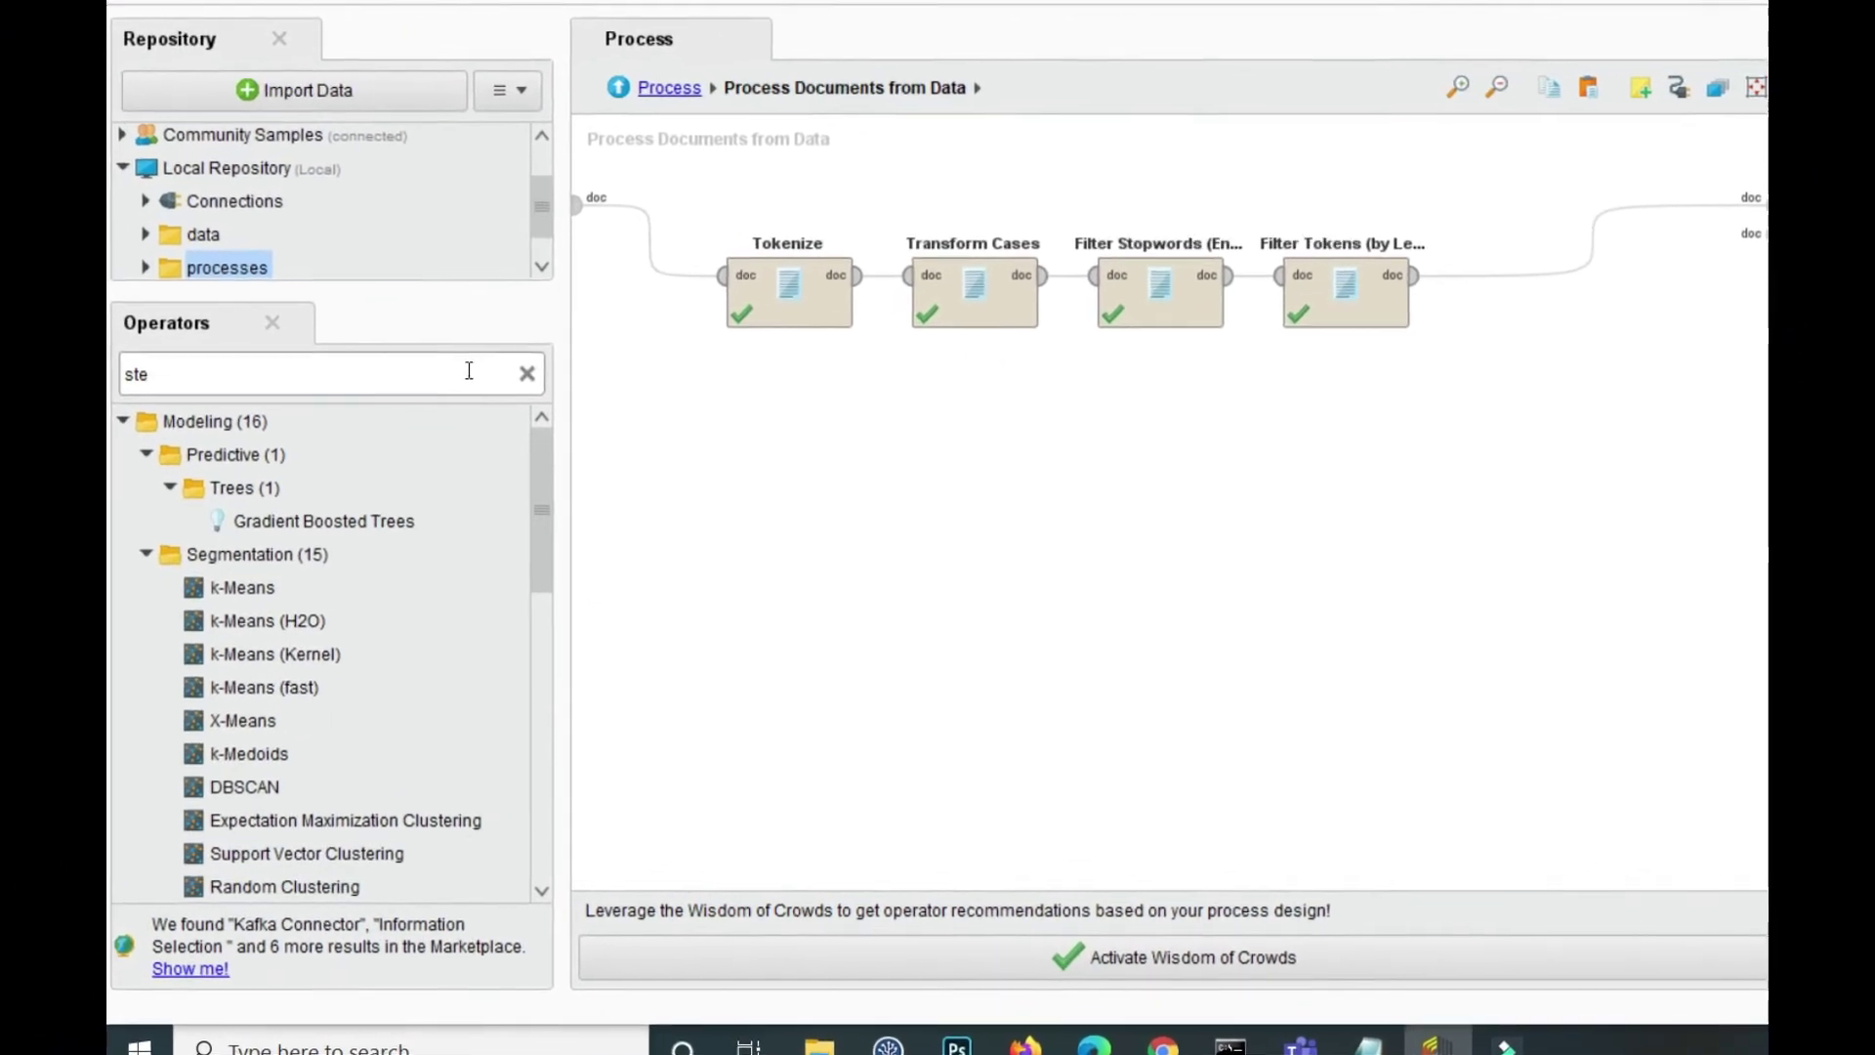
type("mm")
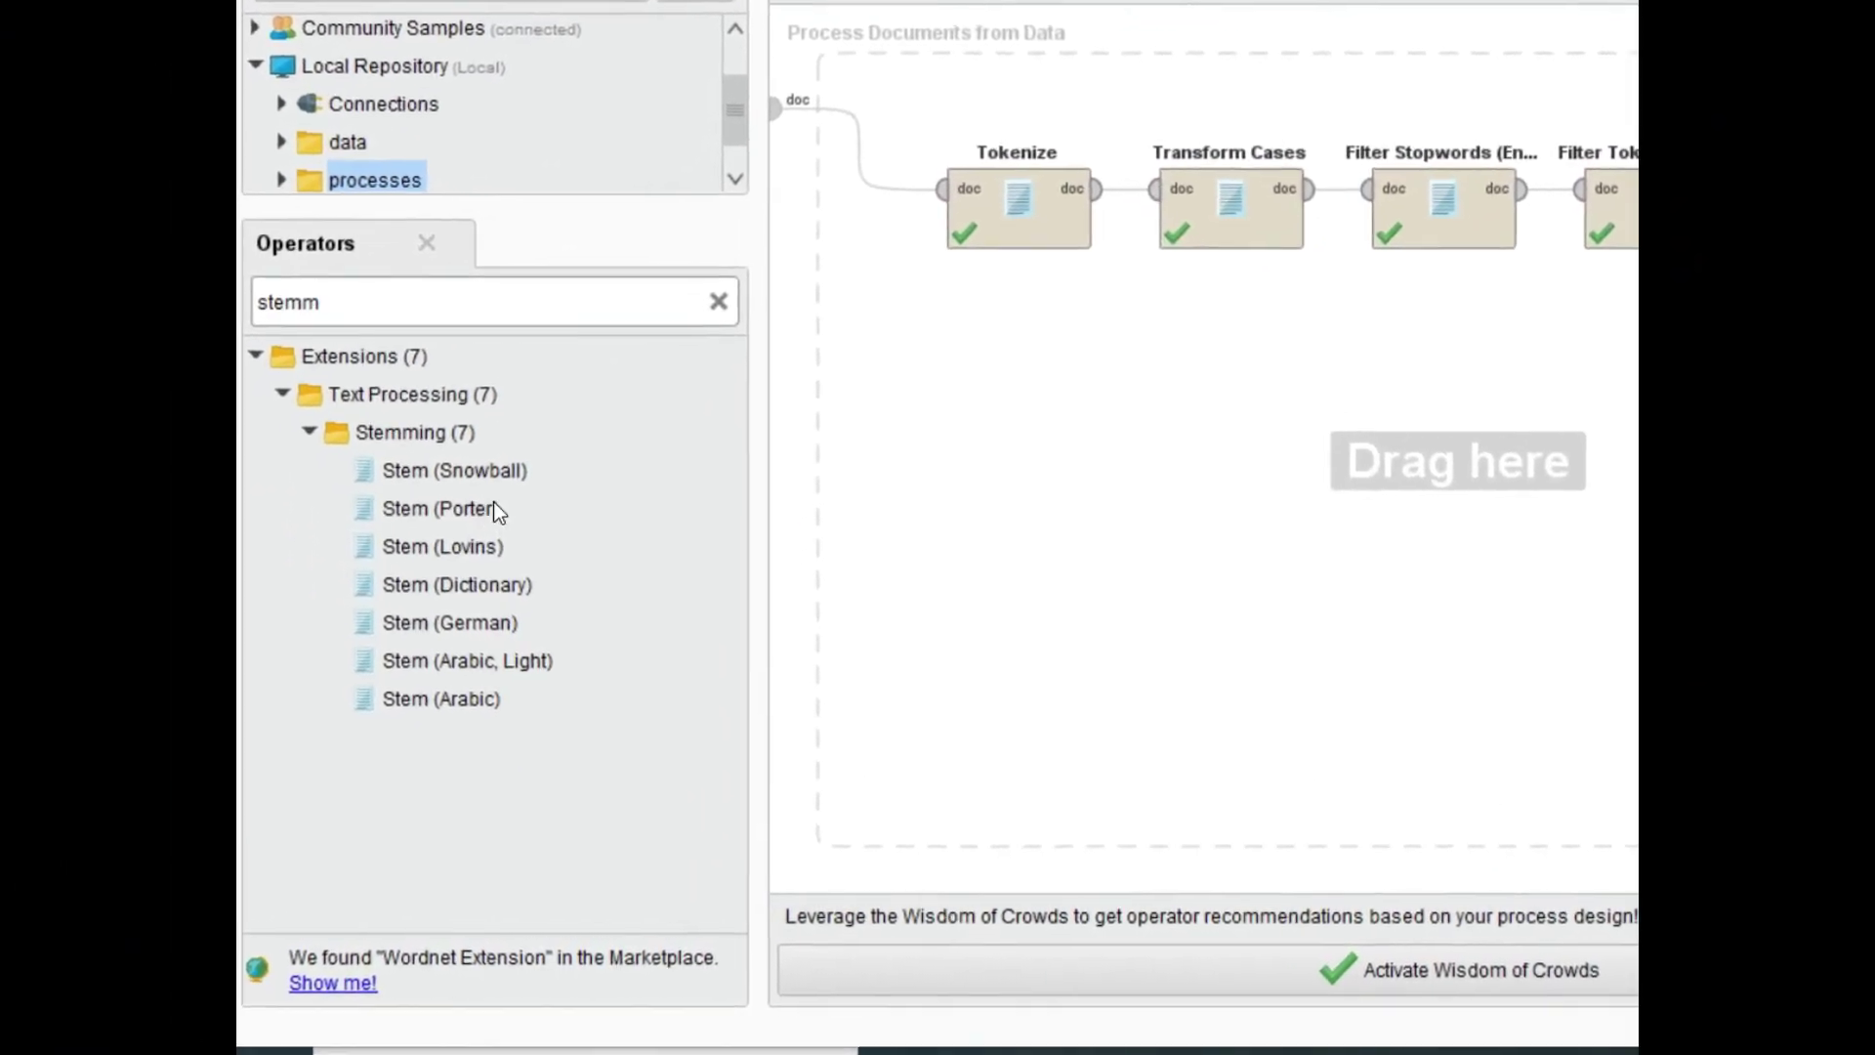
left_click(401, 524)
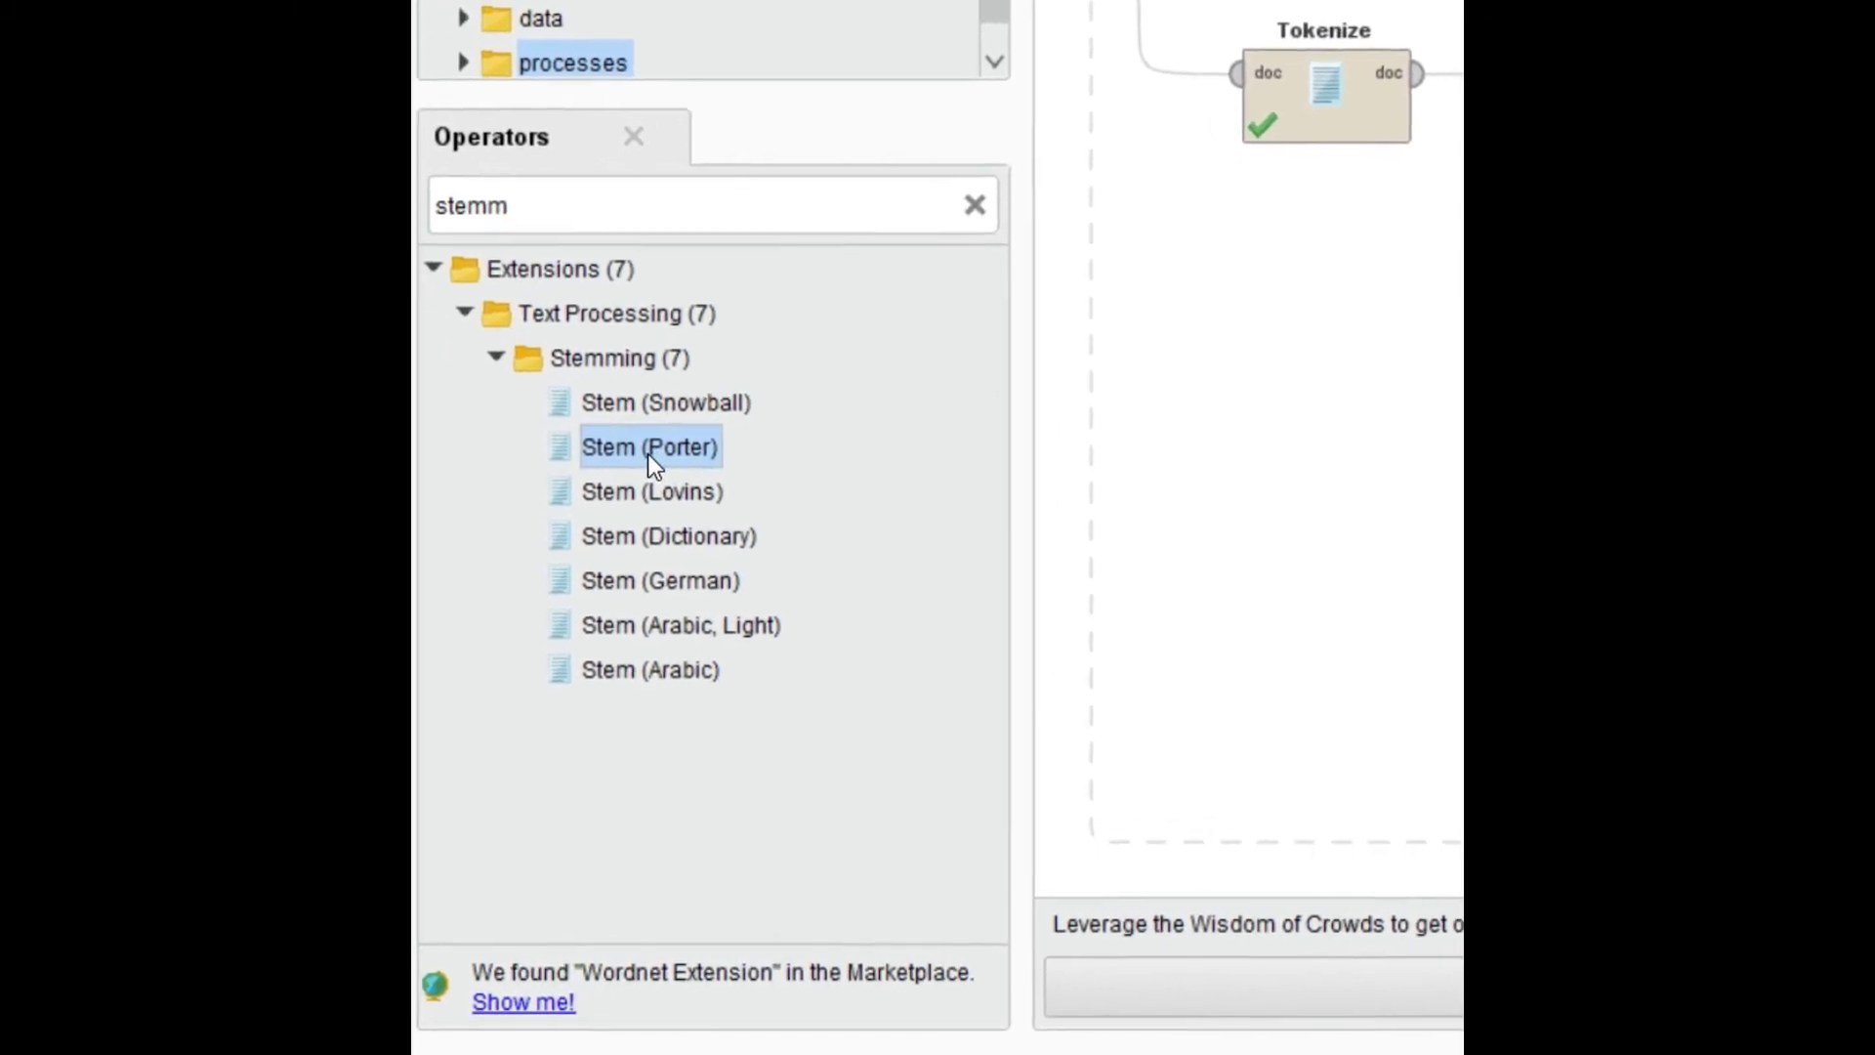
mouse_move(596, 478)
left_mouse_down()
mouse_move(696, 466)
mouse_move(603, 474)
left_mouse_up()
left_click_drag(822, 413, 1874, 0)
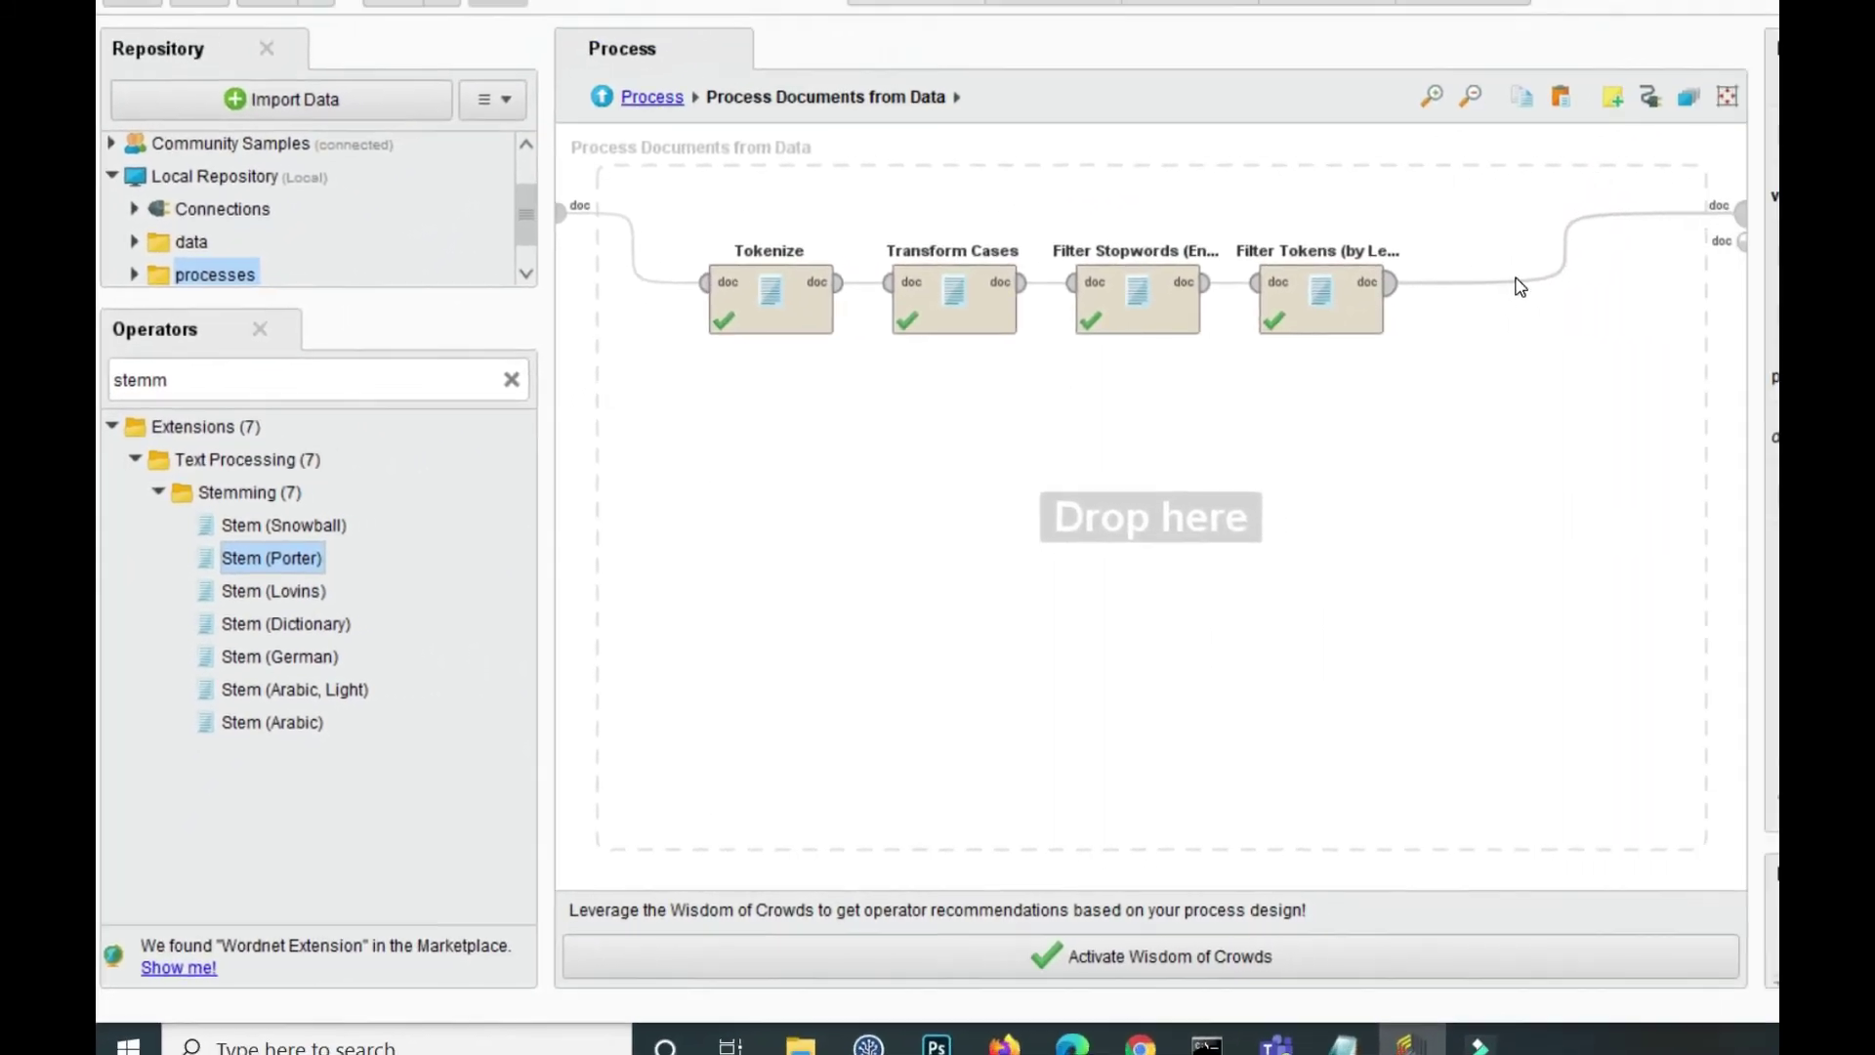
left_click_drag(1521, 286, 1508, 289)
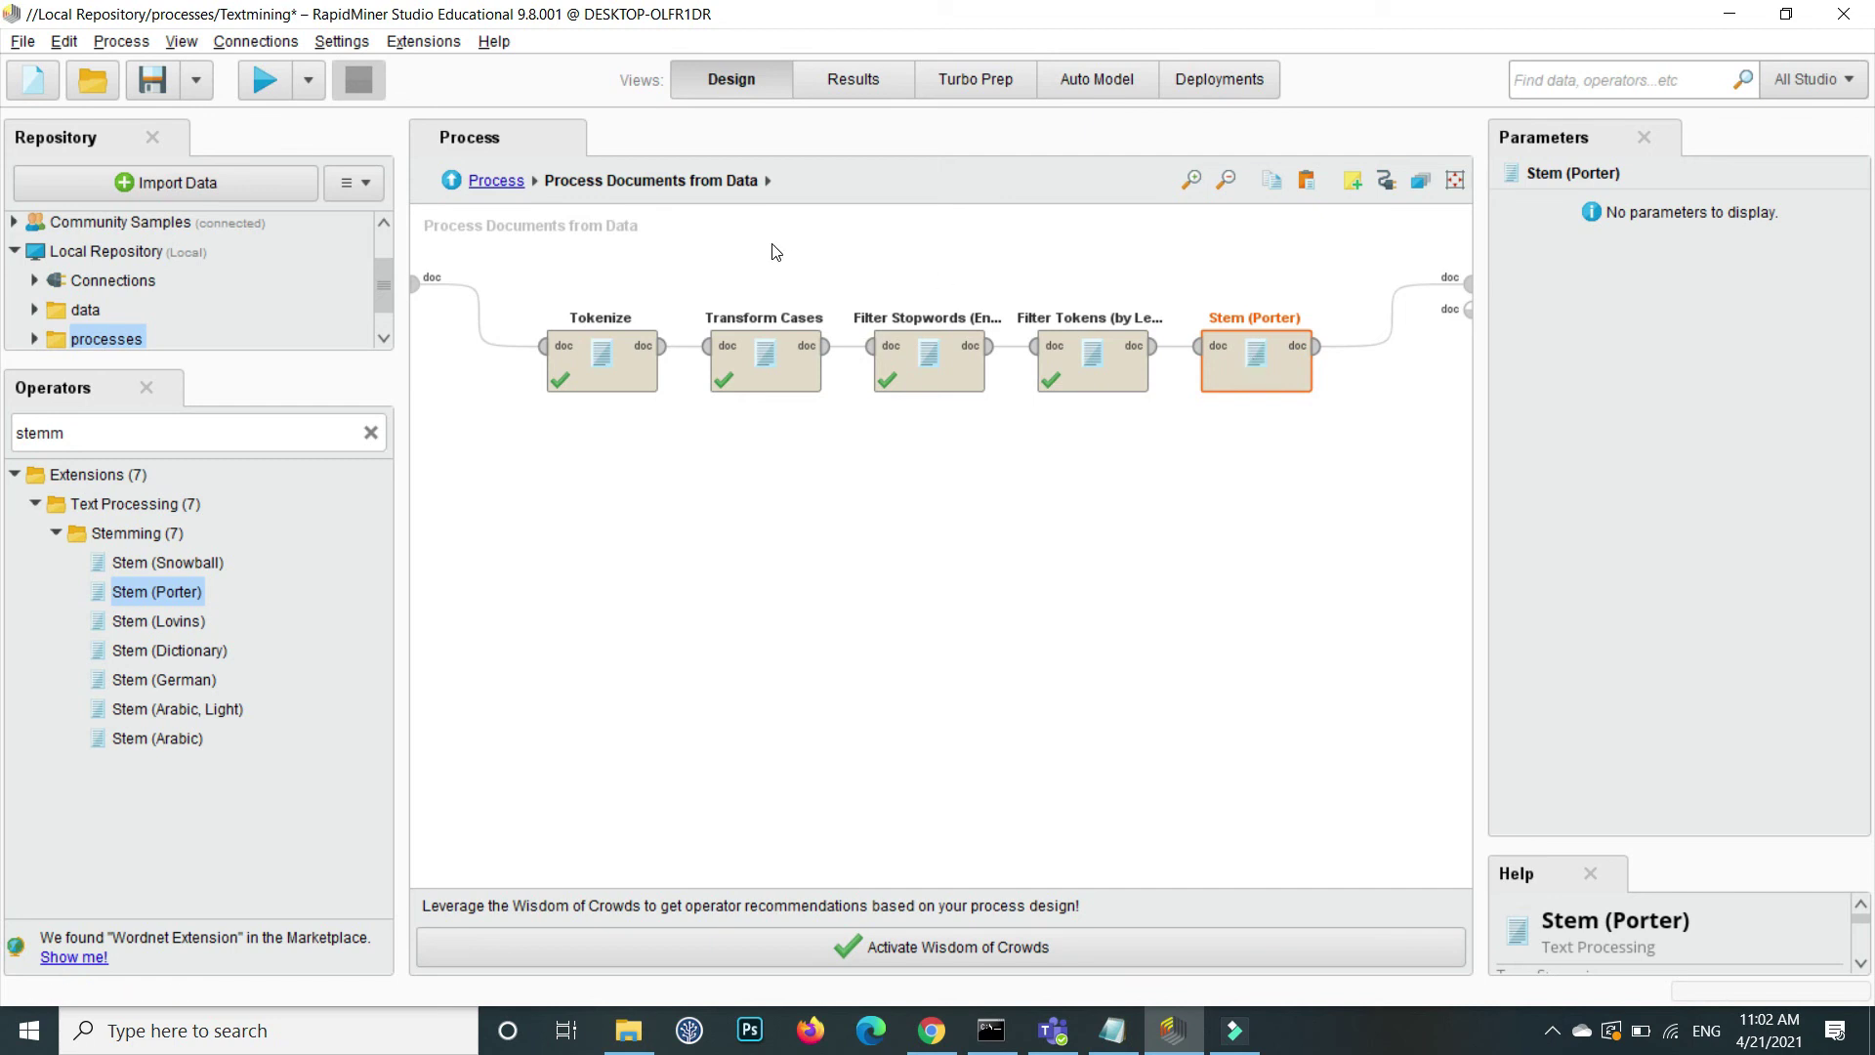
left_click(500, 181)
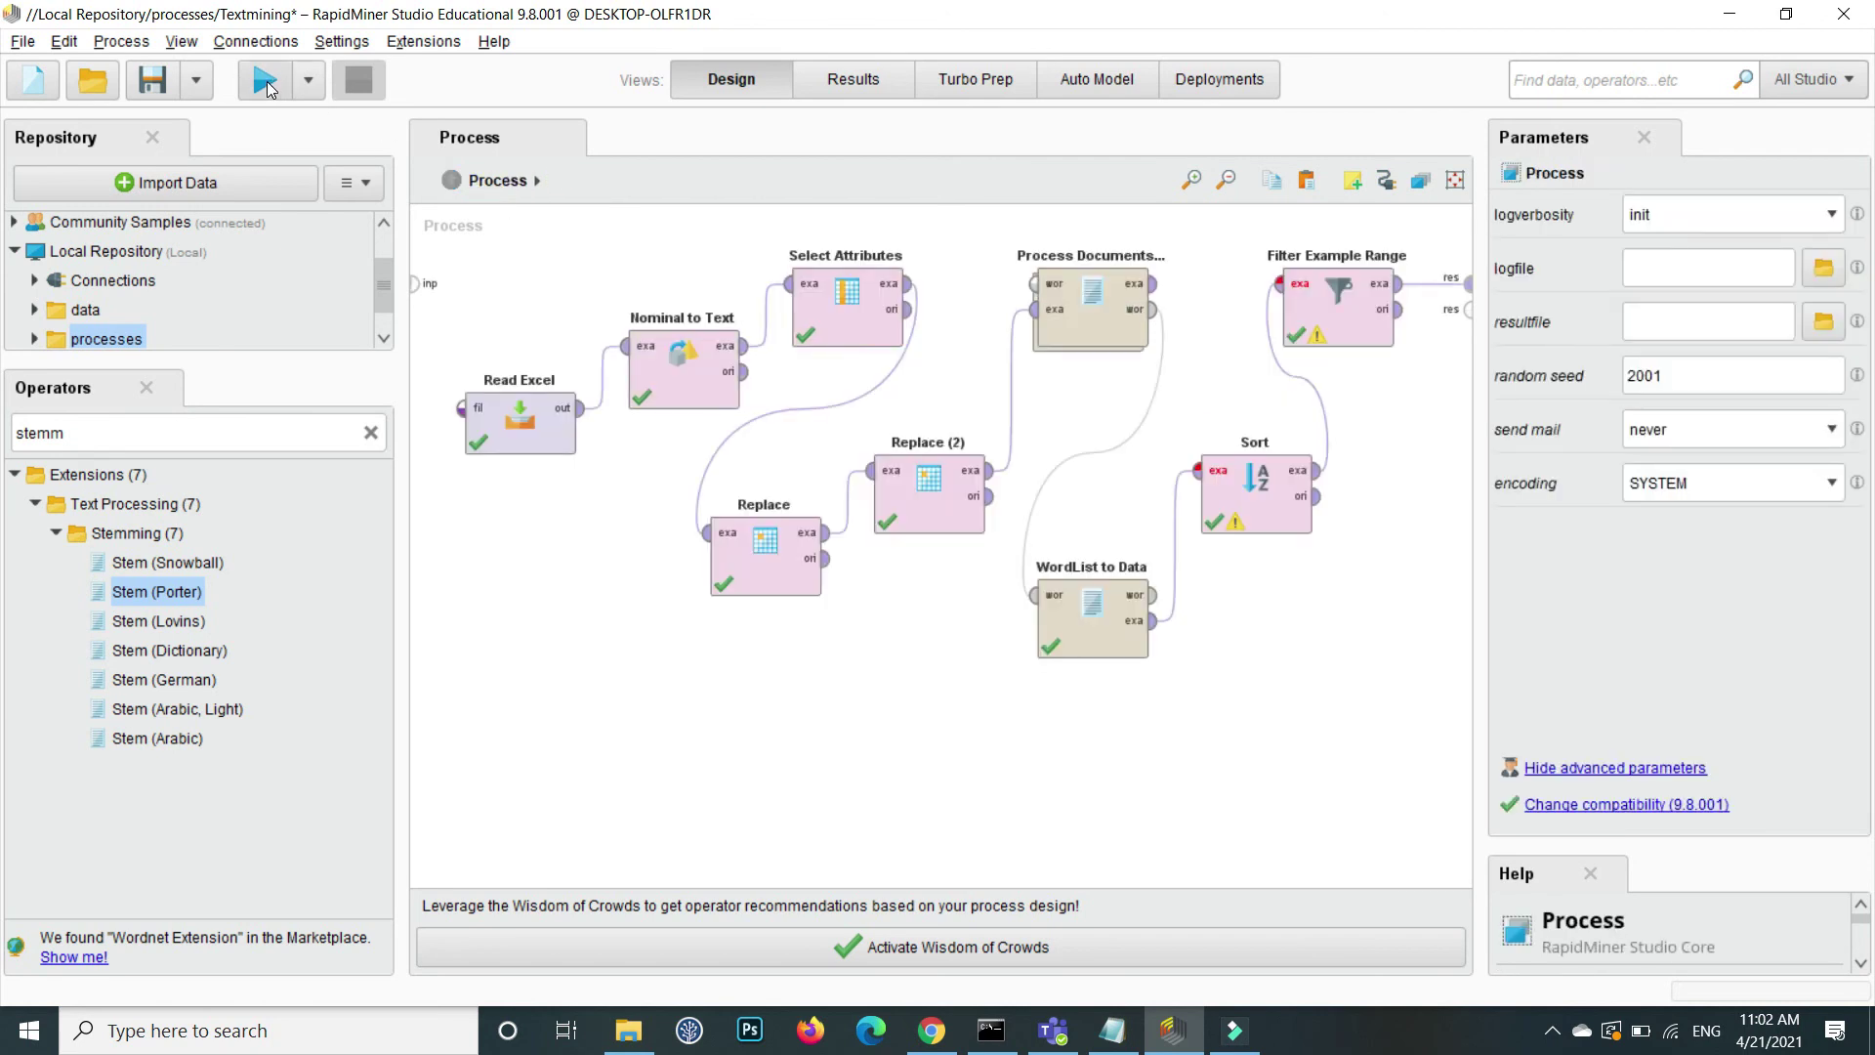
- Rerun the process and confirm Filter Example Range's last example is 20
left_click(268, 86)
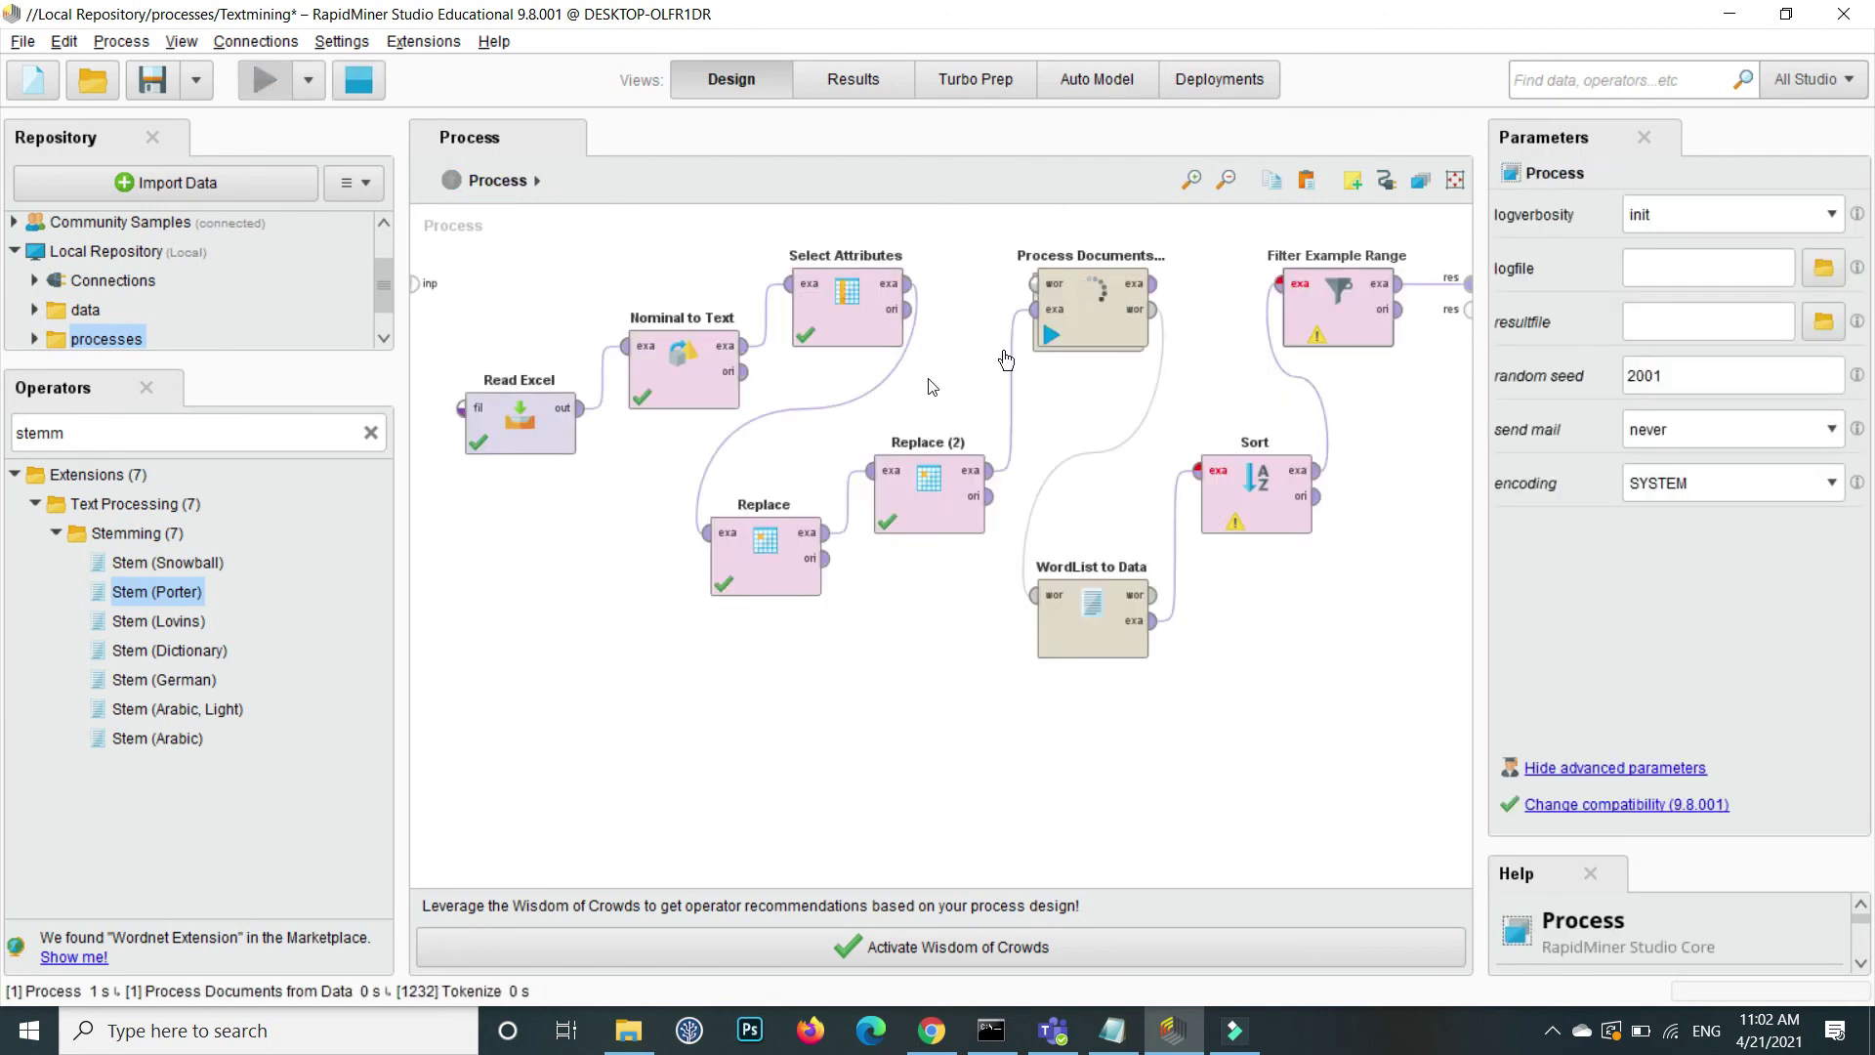
left_click(1334, 313)
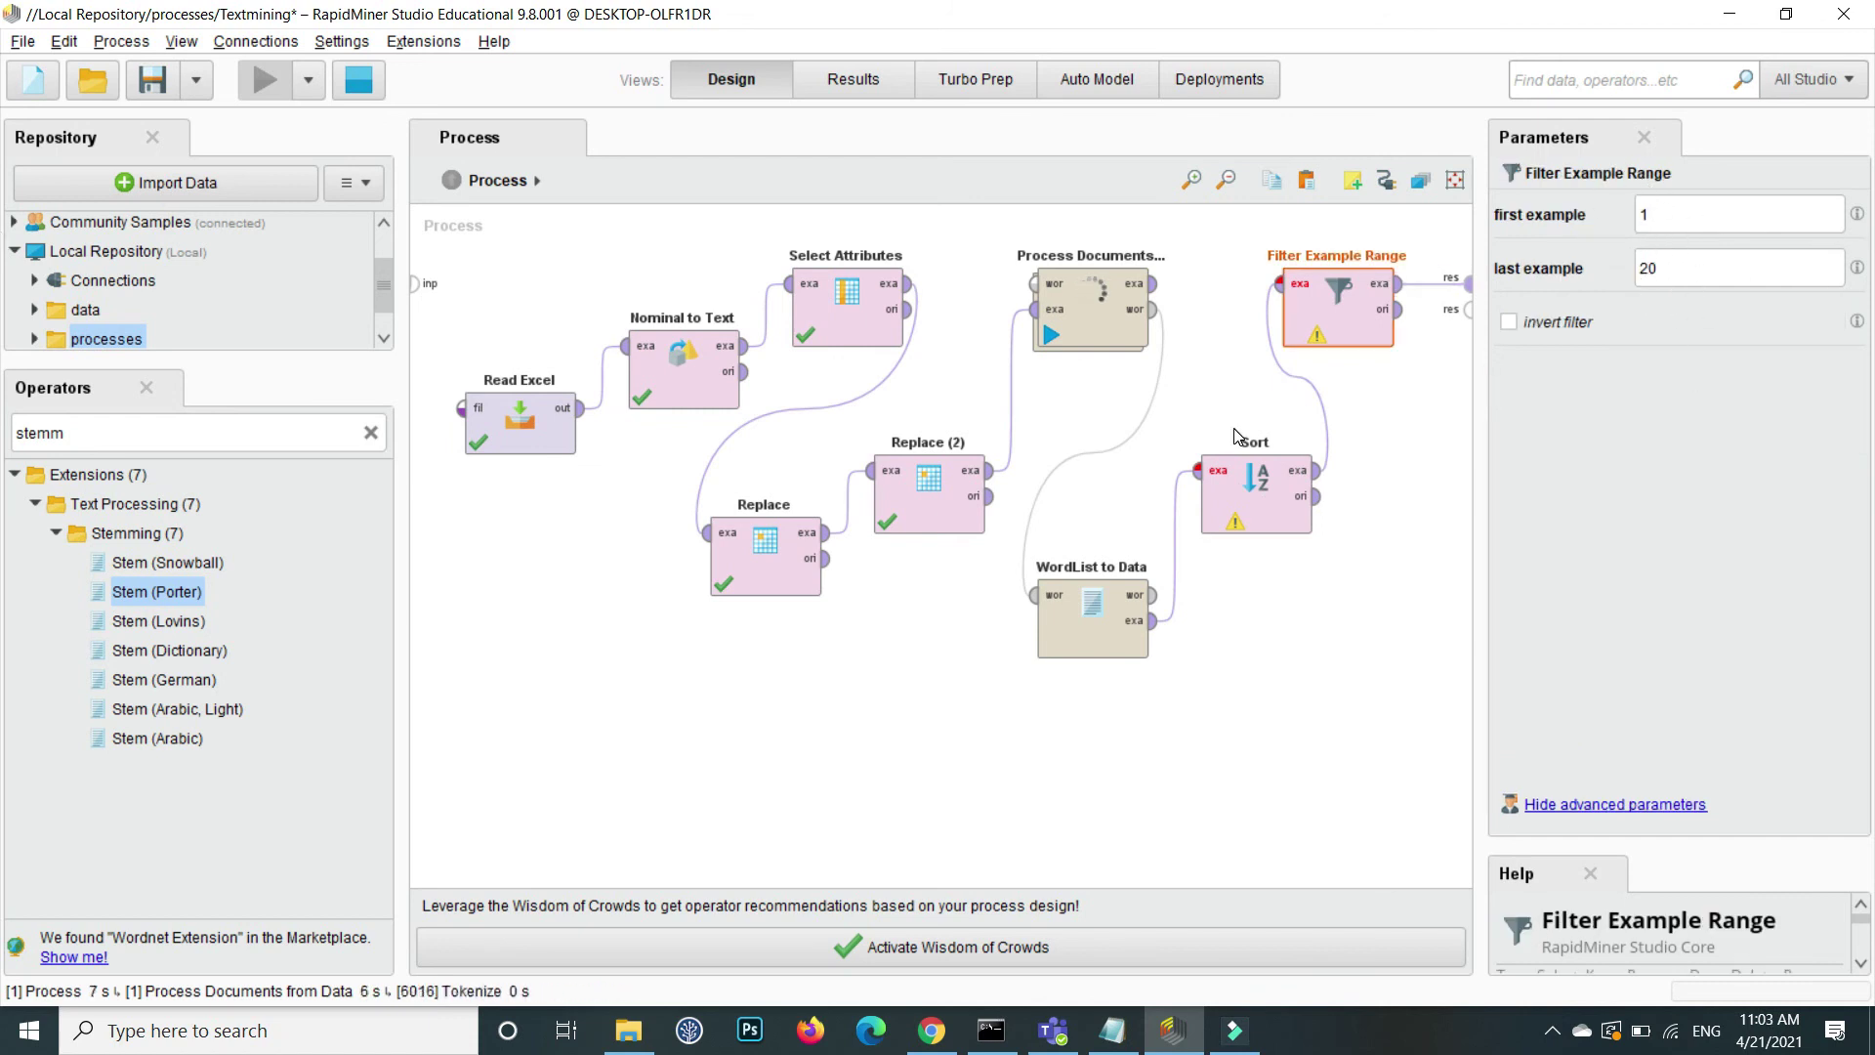
left_click(1661, 262)
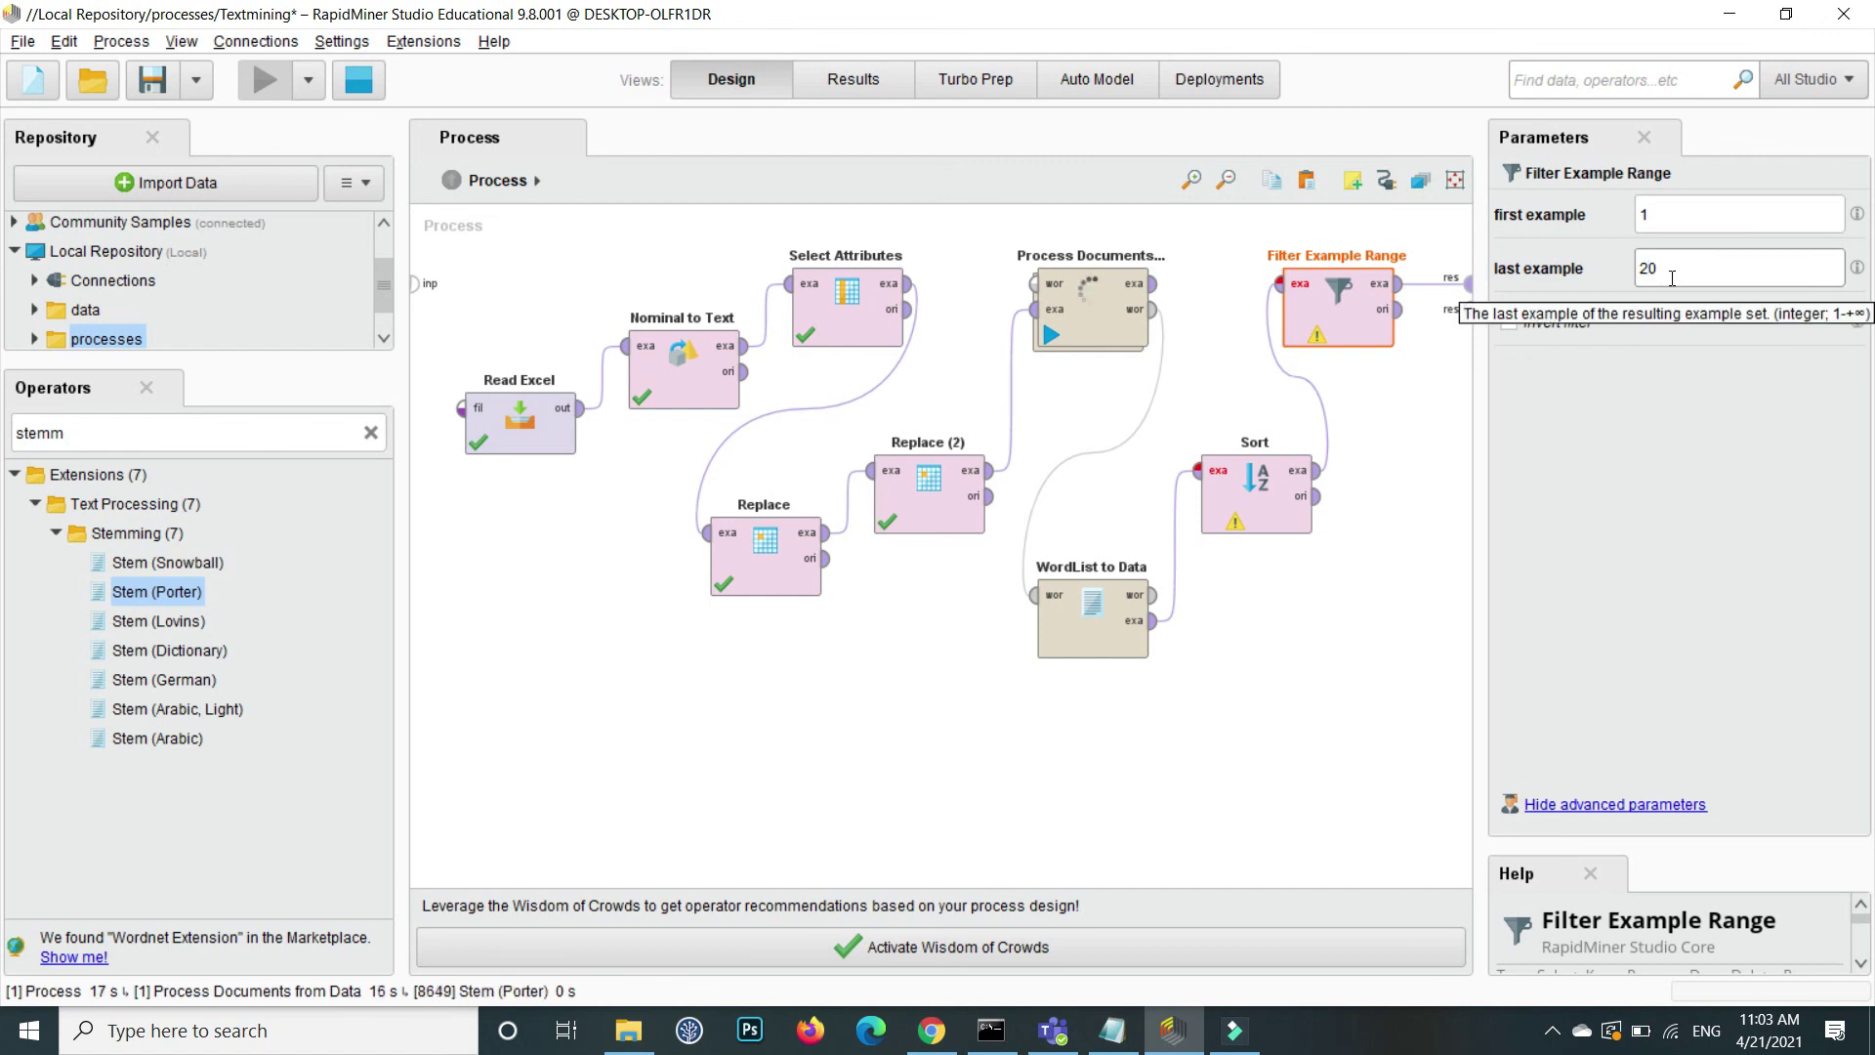
double_click(1654, 274)
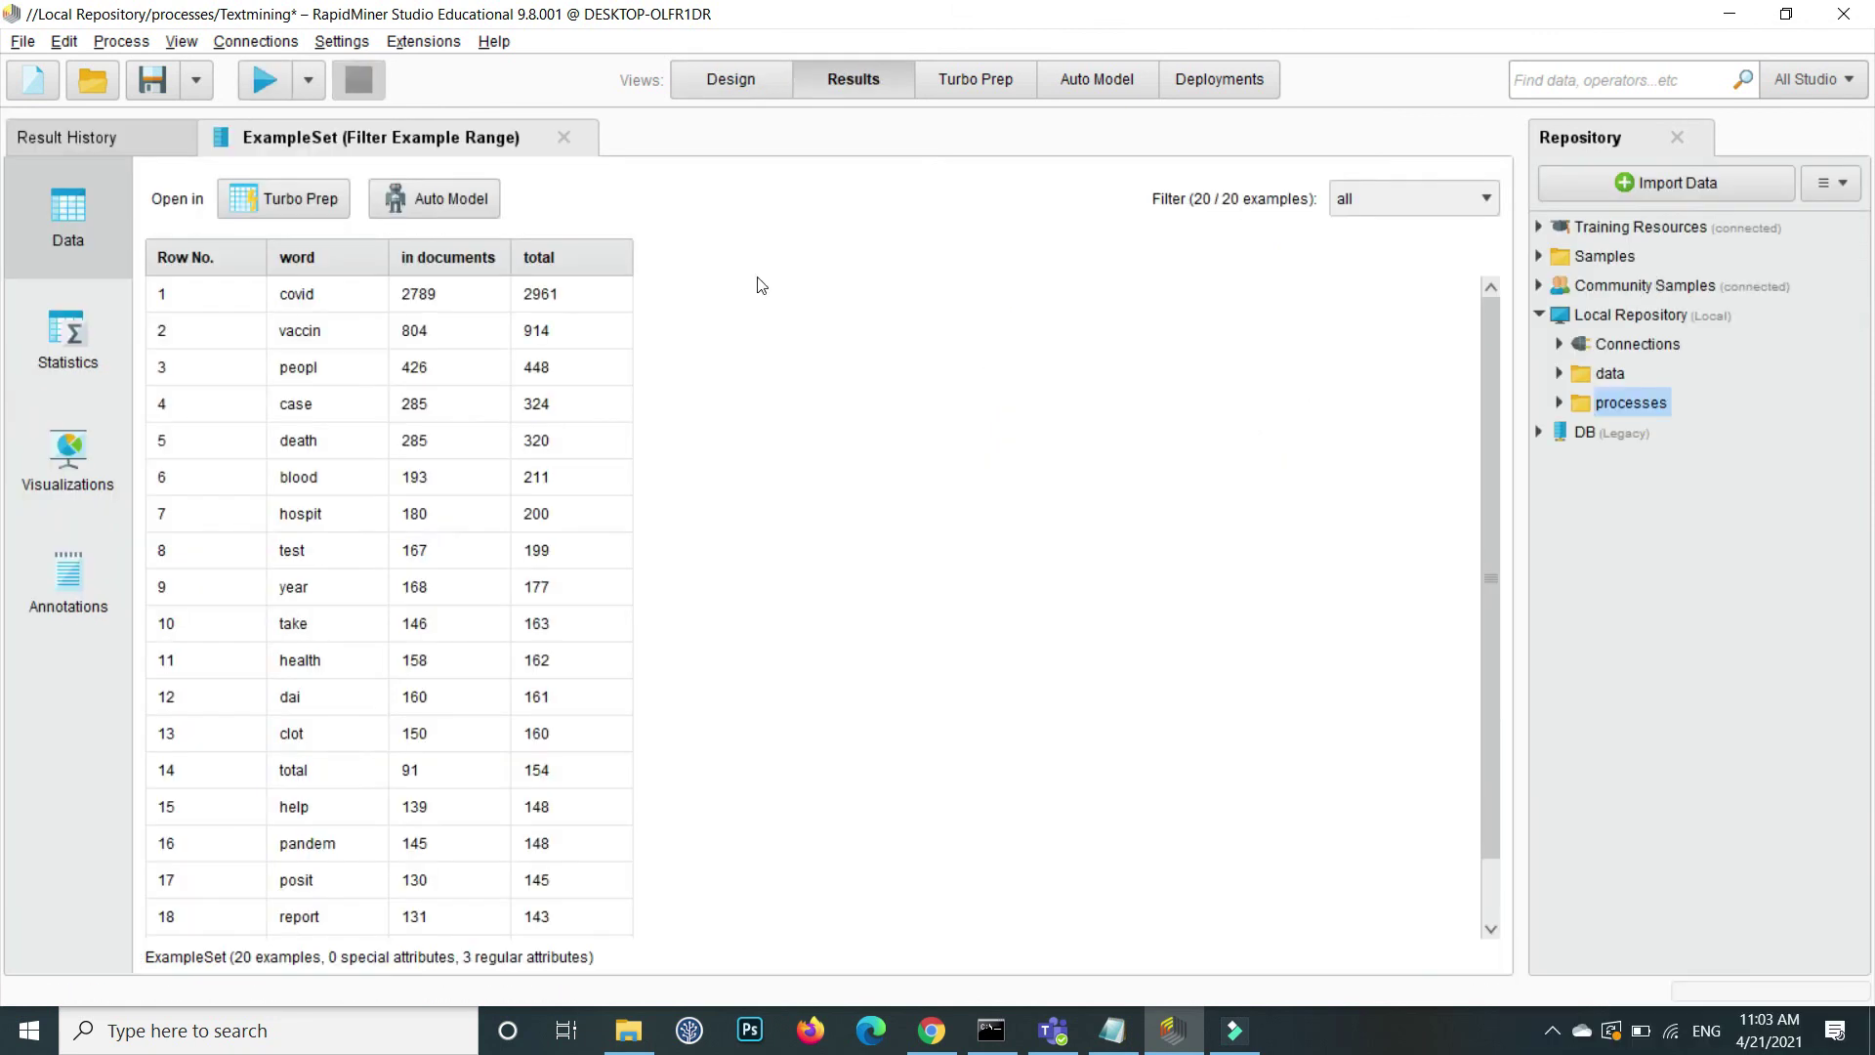
- Display the stemmed top-20 words (vaccin, peopl, hospit, pandem) as a Wordcloud visualization
left_click(109, 475)
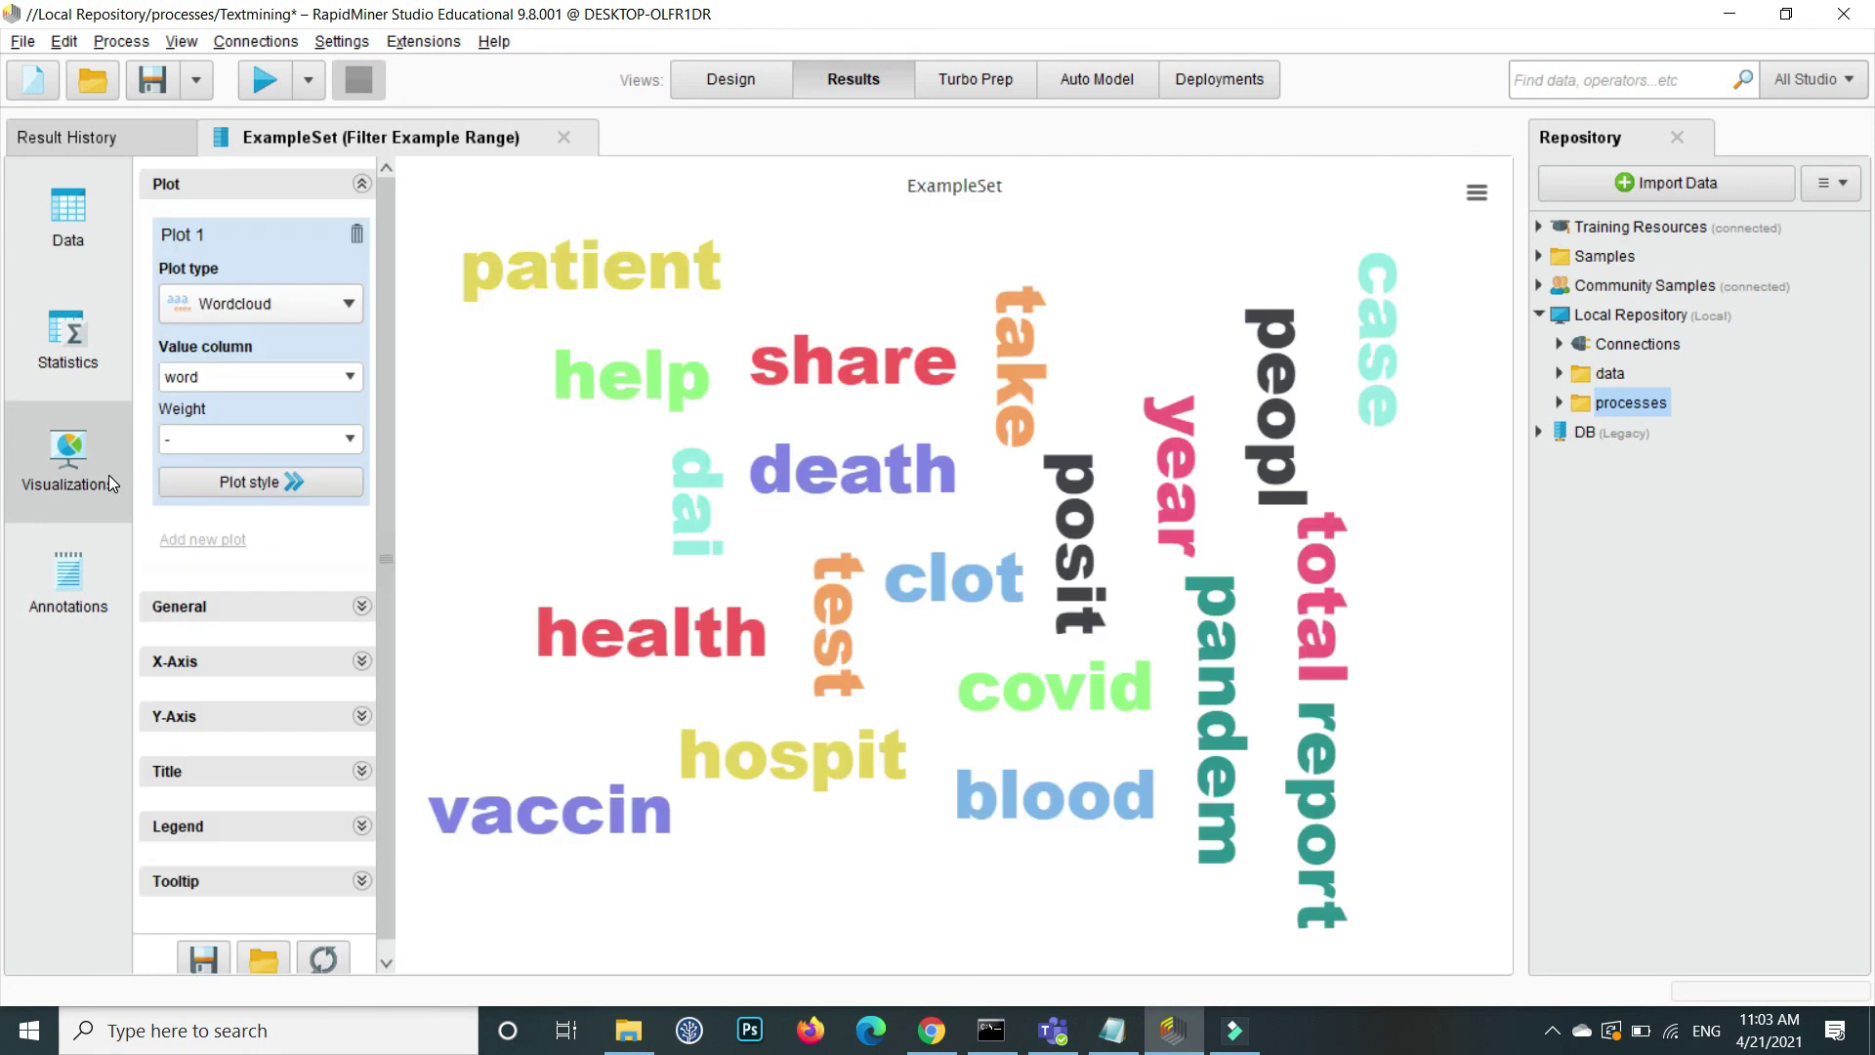